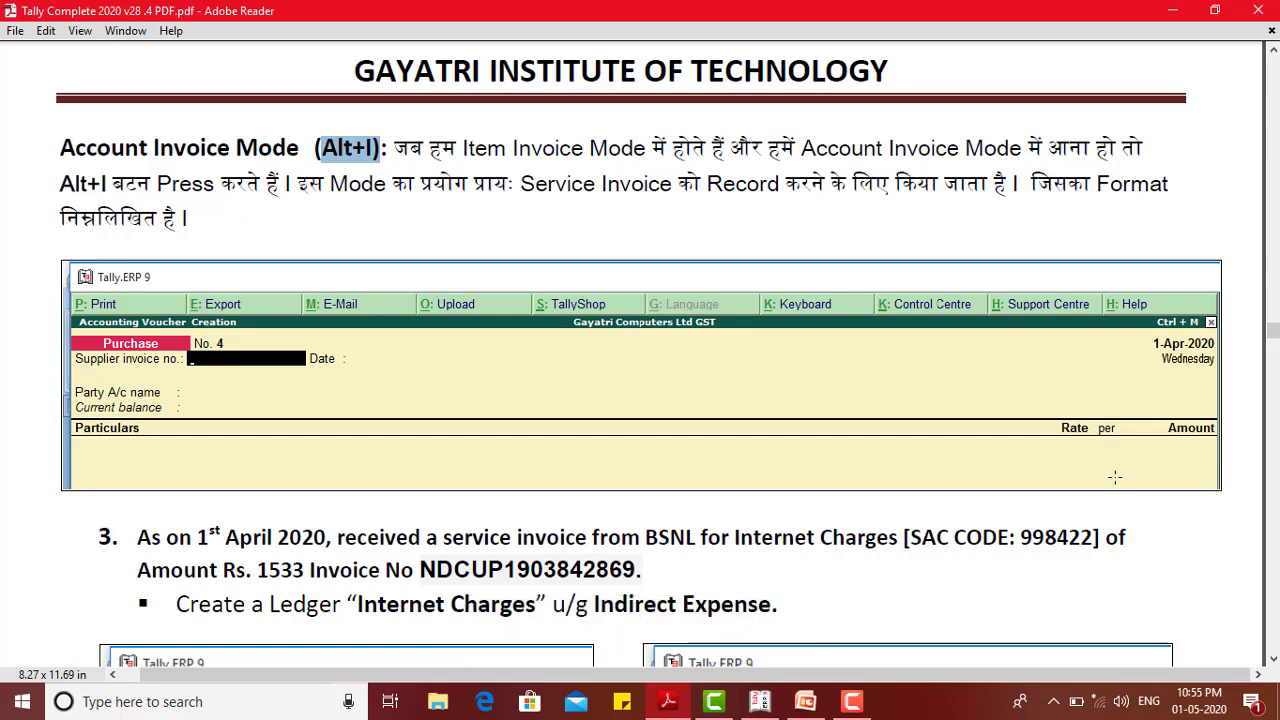
# Review exercise 3 in the PDF, covering the BSNL service invoice's date, amount and invoice number, and the Internet Charges ledger instructions
pyautogui.scroll(-2, 1090, 461)
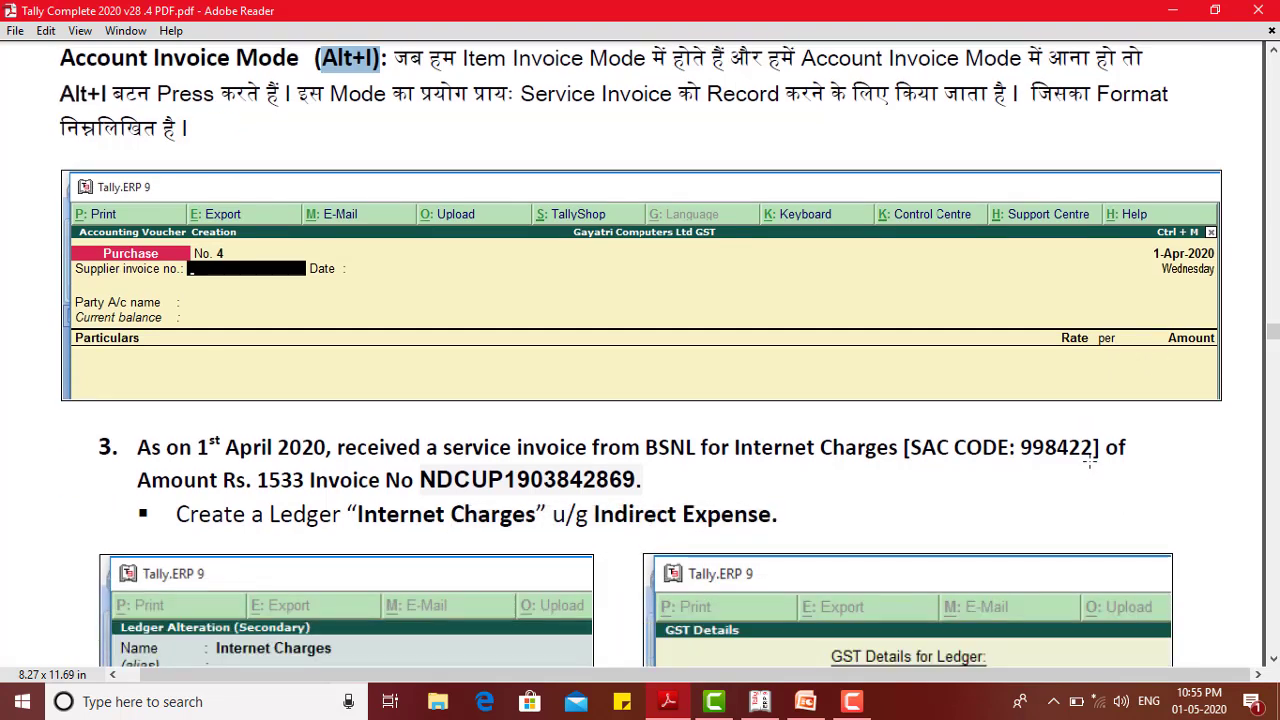
pyautogui.scroll(-2, 1090, 461)
pyautogui.scroll(-1, 1090, 461)
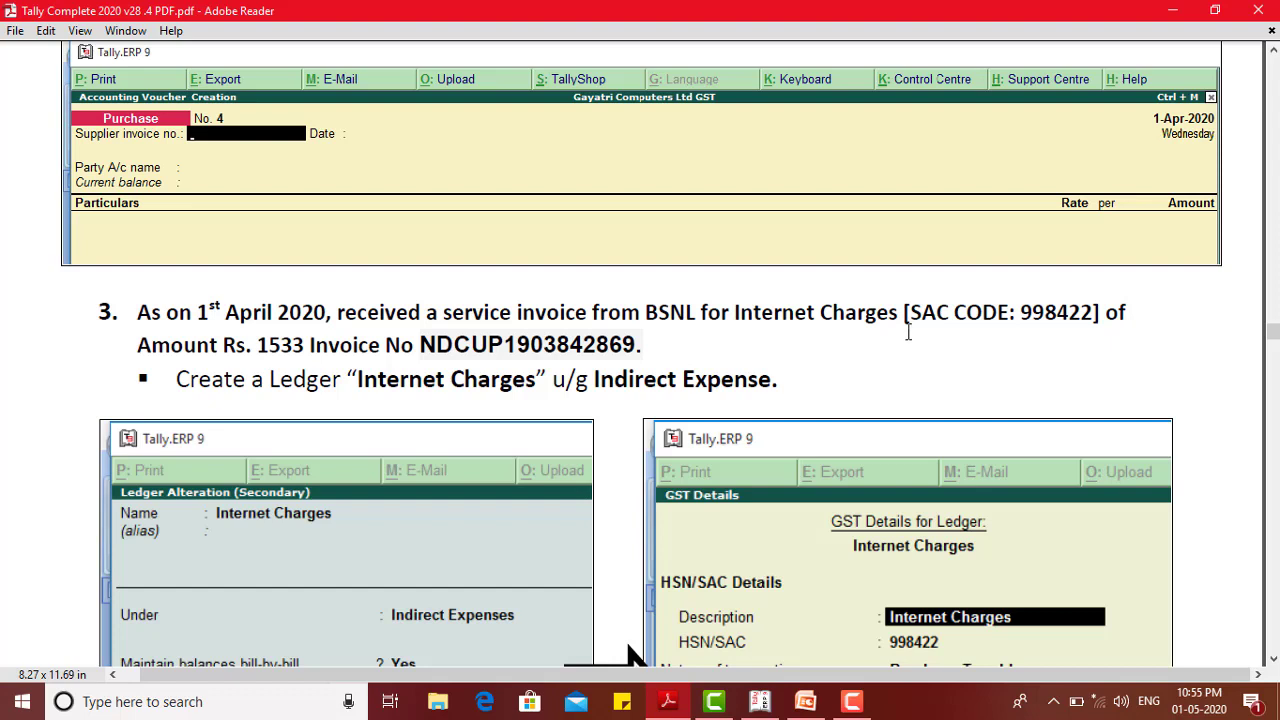
pyautogui.moveTo(735, 313); pyautogui.dragTo(898, 316)
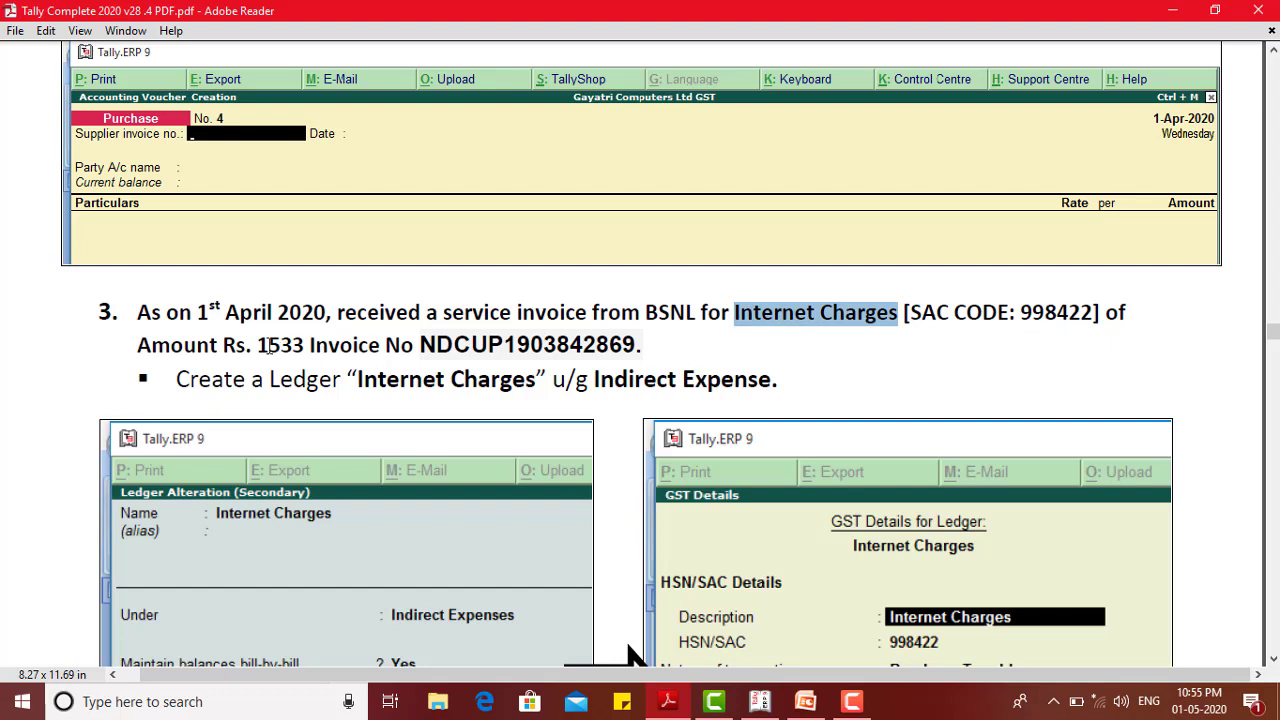
pyautogui.moveTo(268, 345); pyautogui.dragTo(310, 345)
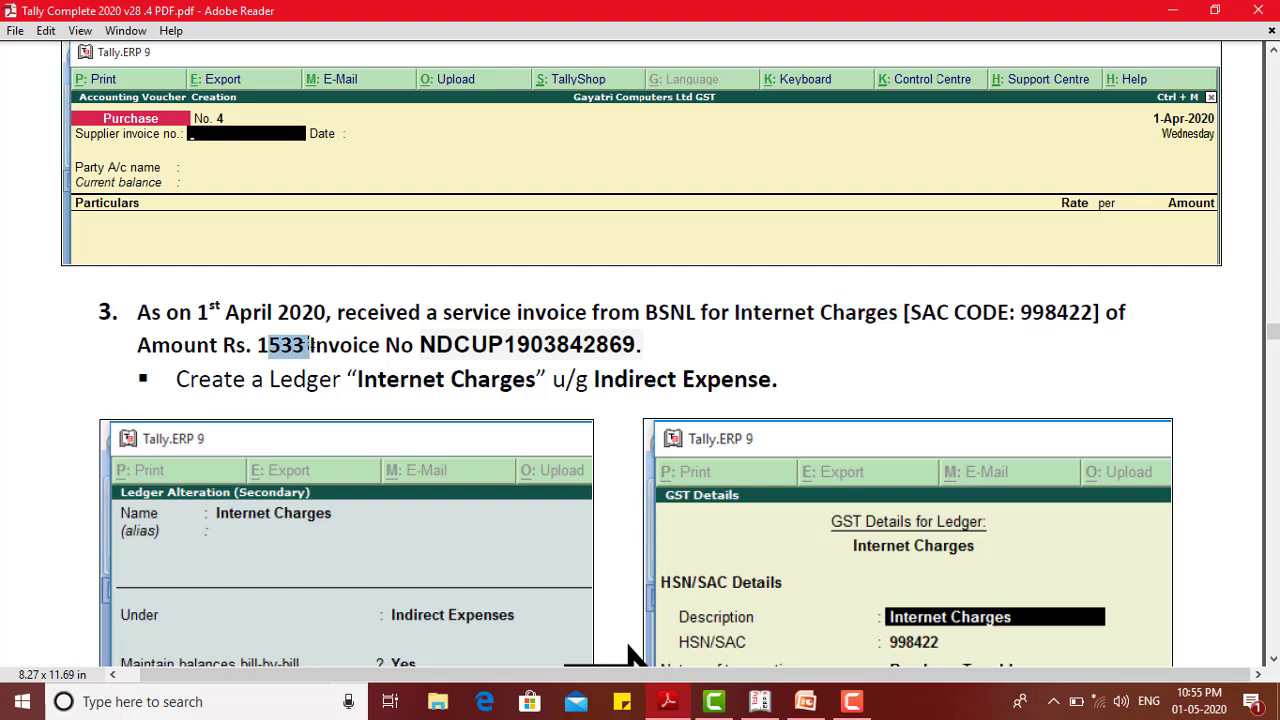
pyautogui.moveTo(199, 310); pyautogui.dragTo(326, 310)
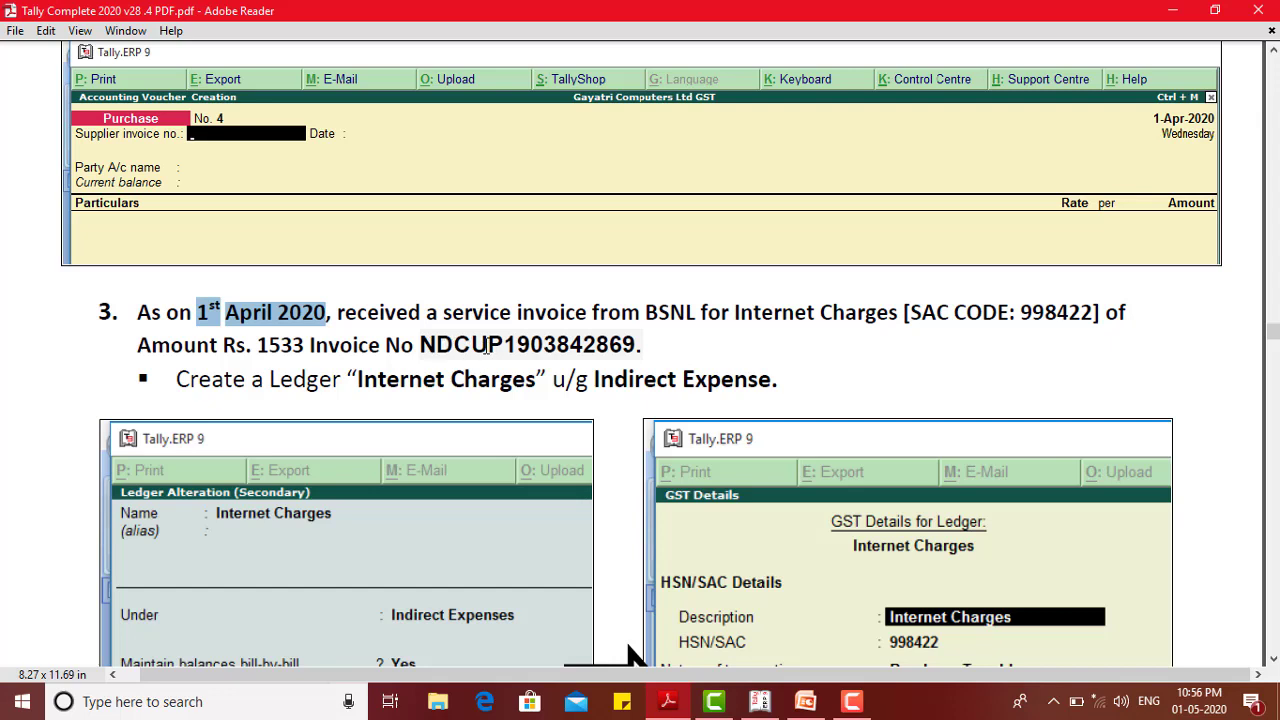
pyautogui.scroll(-2, 618, 343)
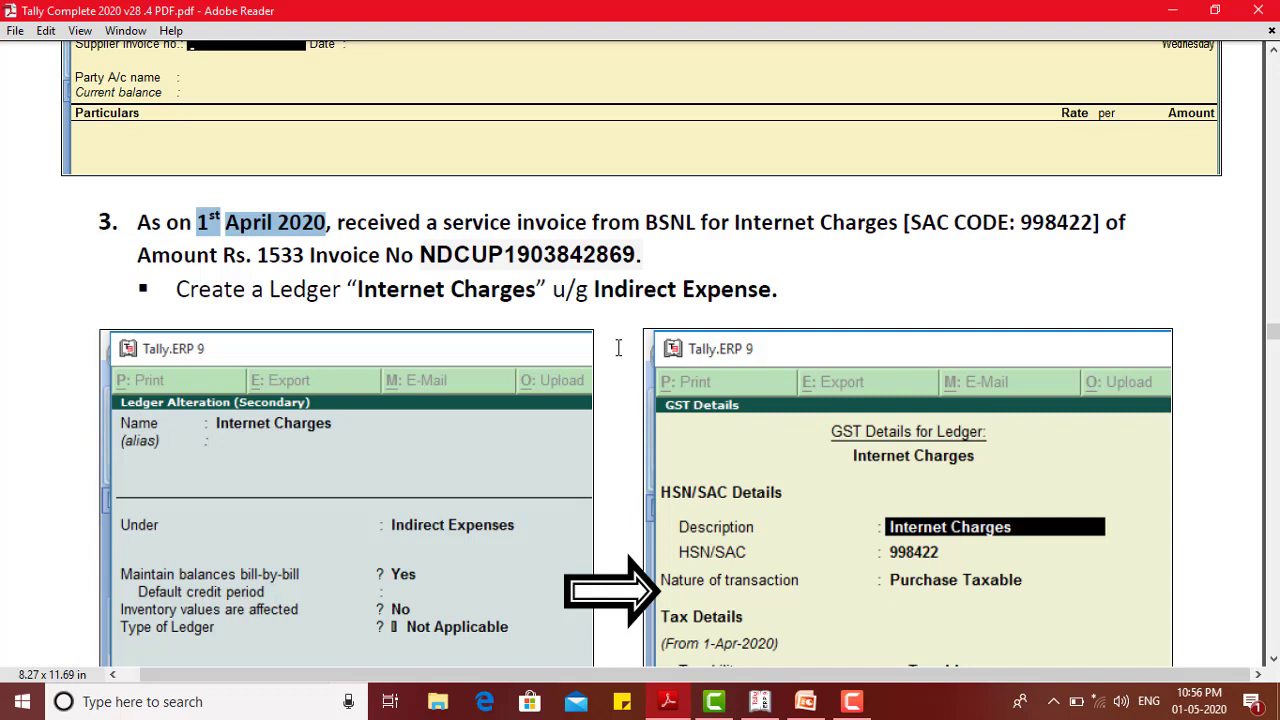
pyautogui.scroll(-1, 620, 352)
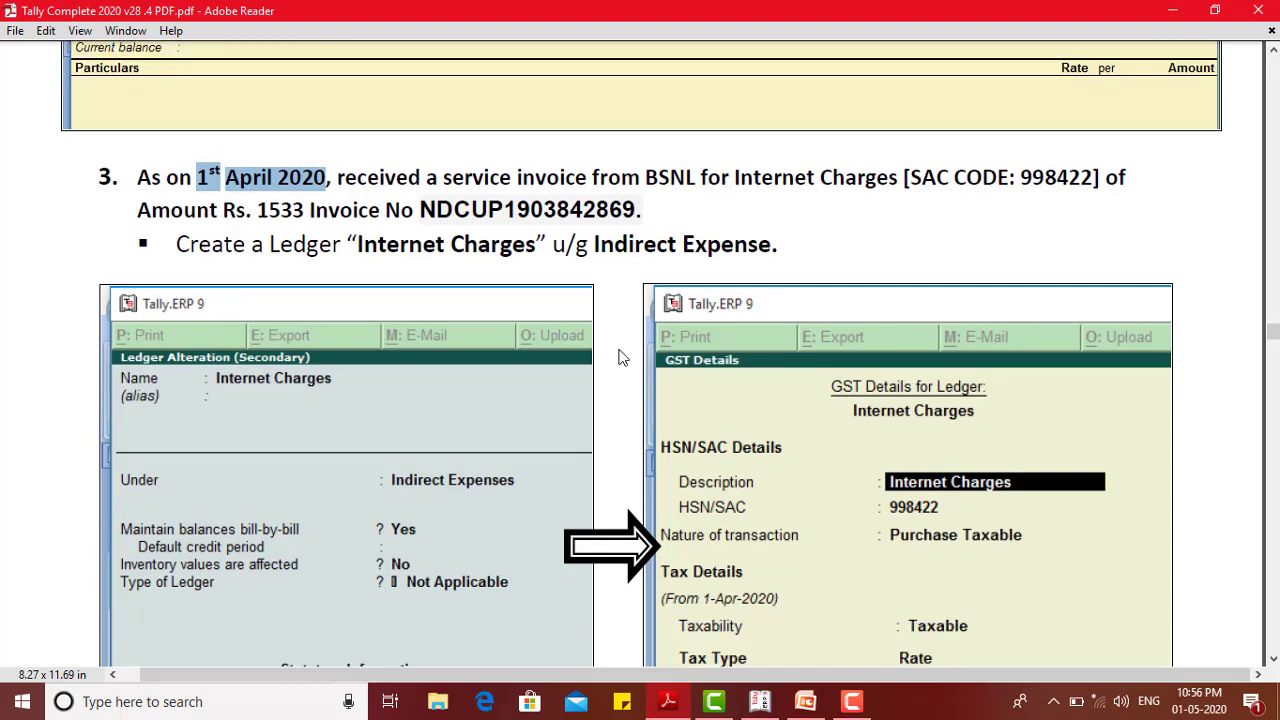
pyautogui.scroll(3, 620, 357)
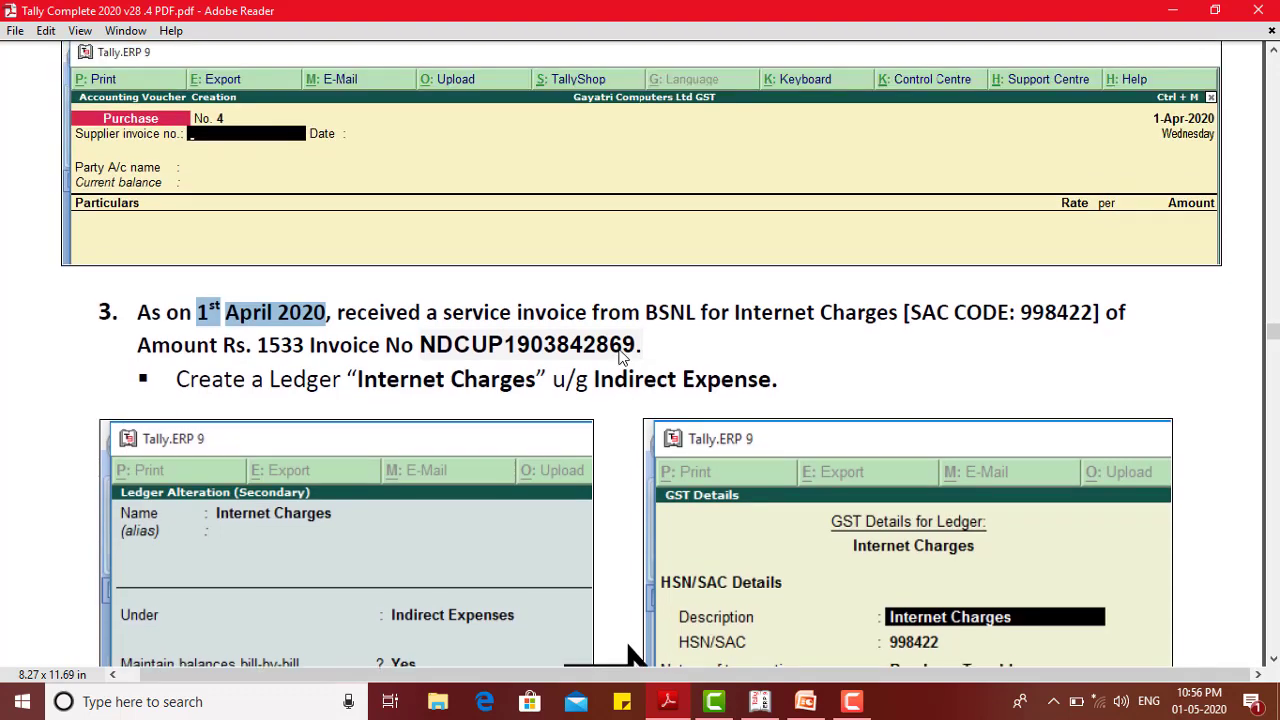
pyautogui.scroll(-2, 620, 357)
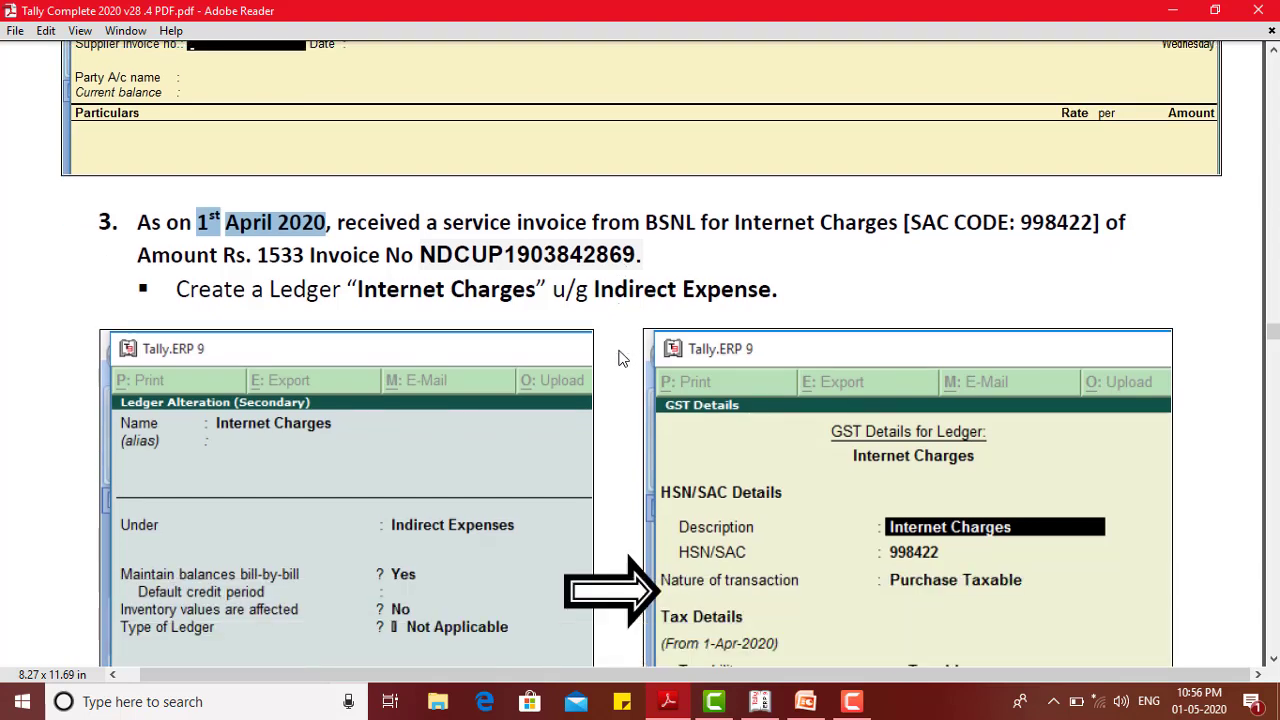
# Switch to Tally.ERP 9 and put the purchase voucher in Accounting Invoice mode
pyautogui.click(762, 702)
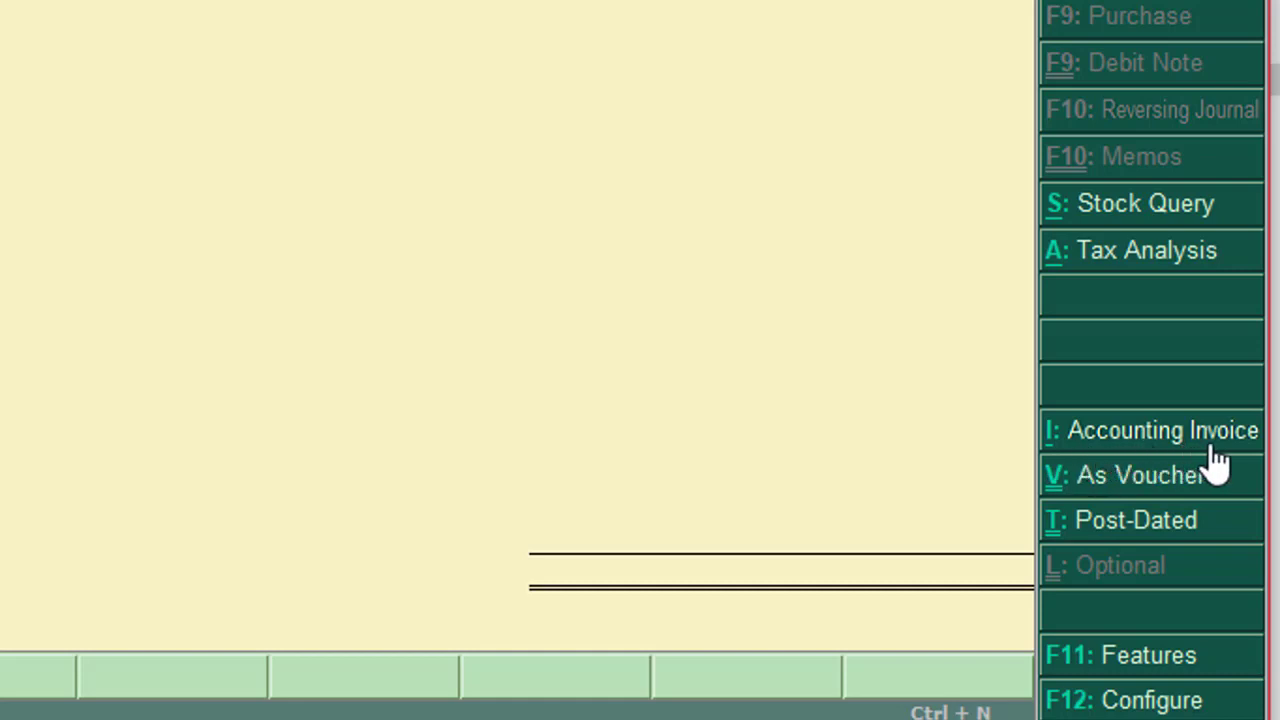
pyautogui.click(1095, 445)
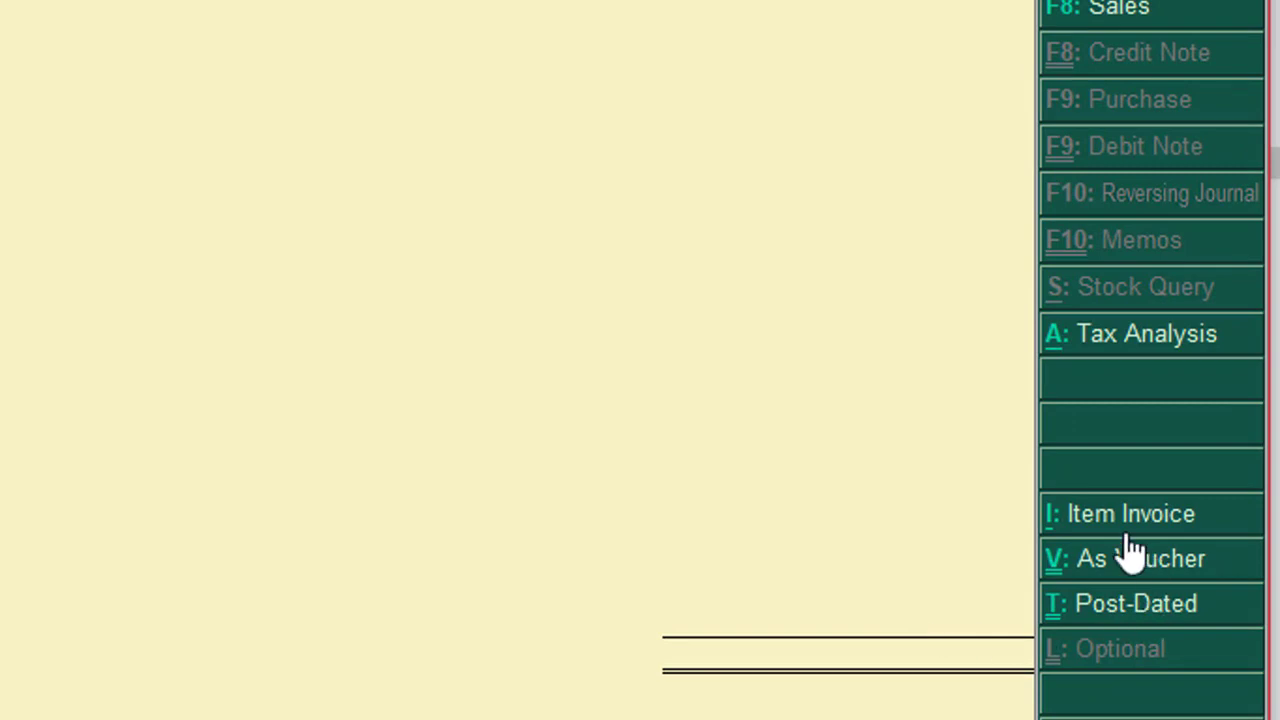
pyautogui.hotkey('alt', 'i')
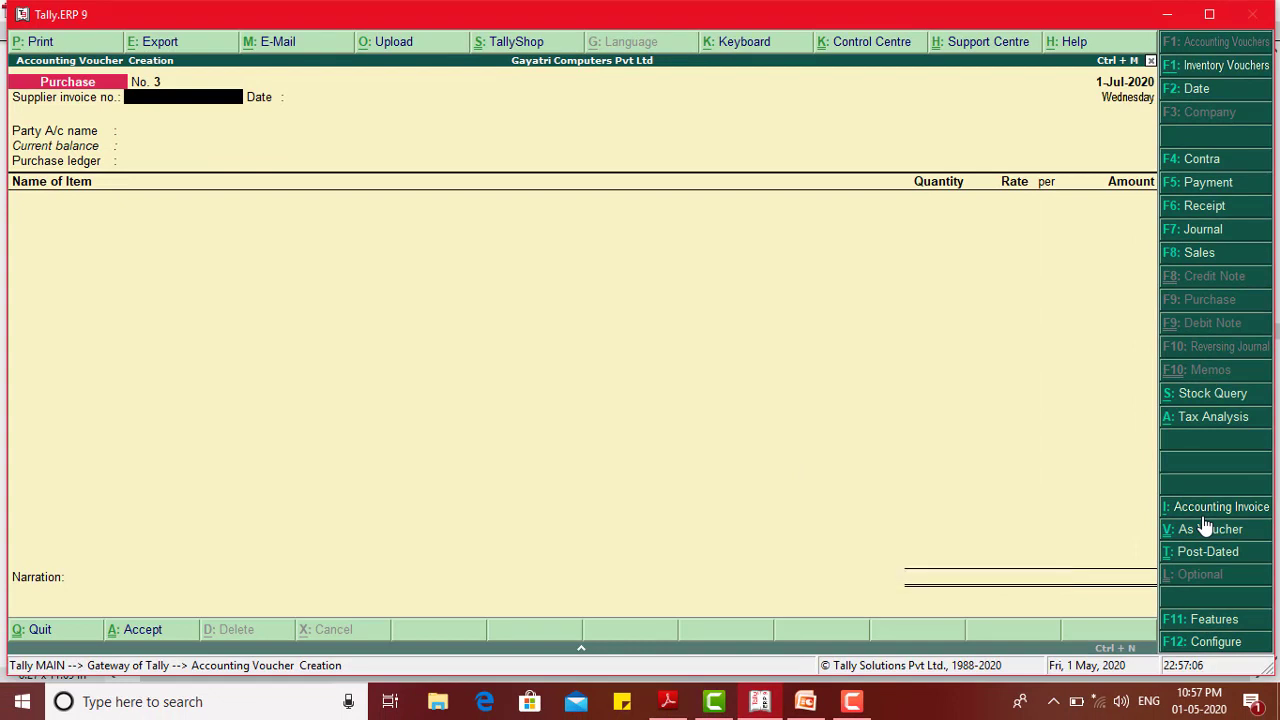
pyautogui.hotkey('alt', 'i')
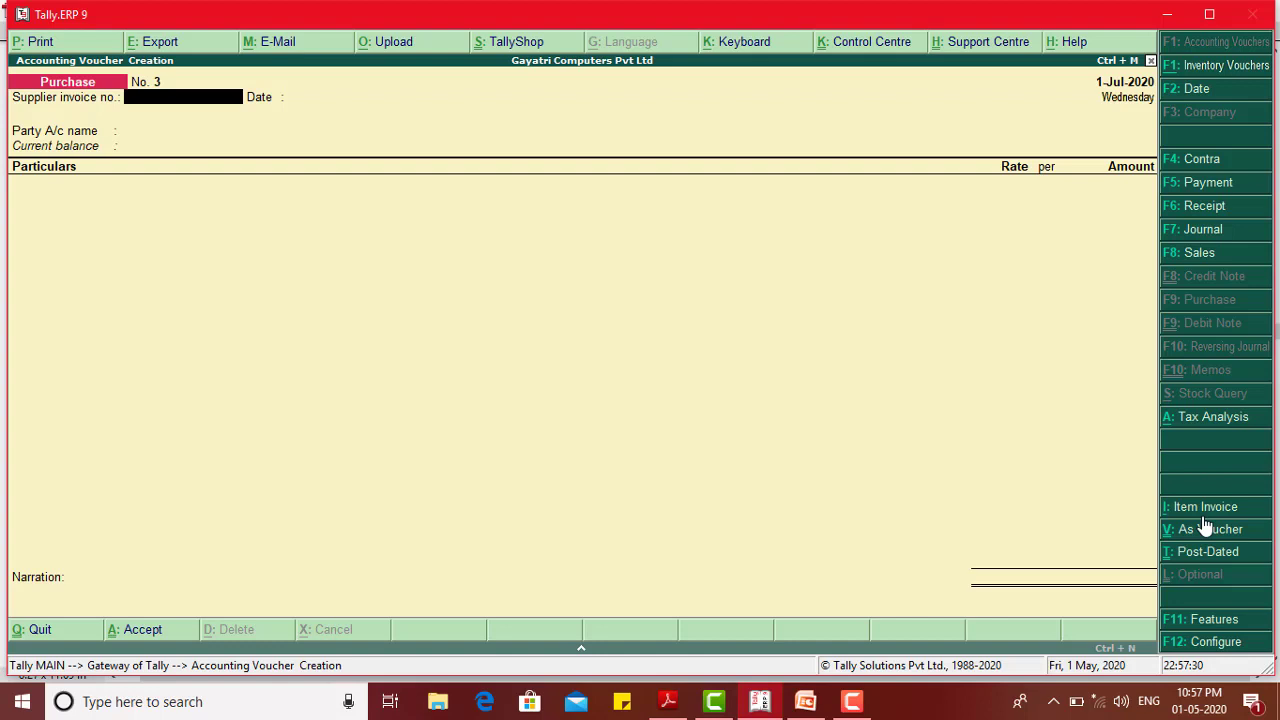
# Set the purchase voucher date to 1 April 2020
pyautogui.press('F2')
pyautogui.write('0')
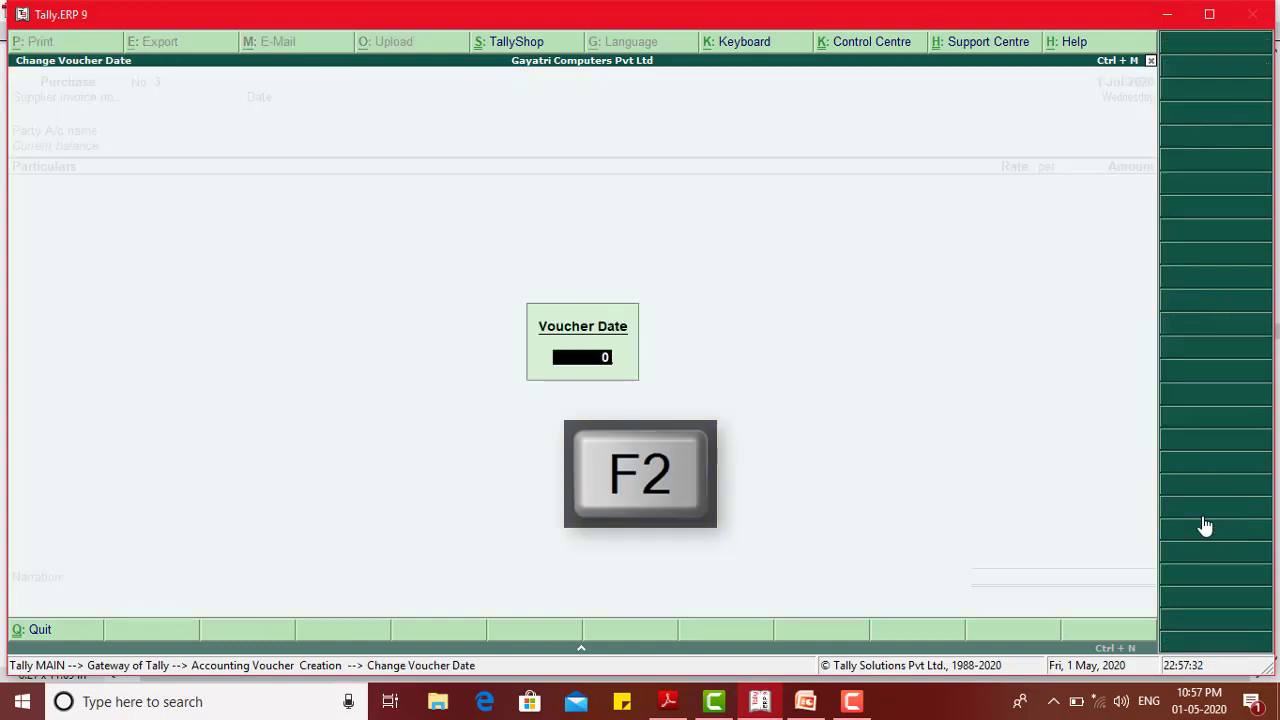
pyautogui.write('1-04')
pyautogui.press('Return')
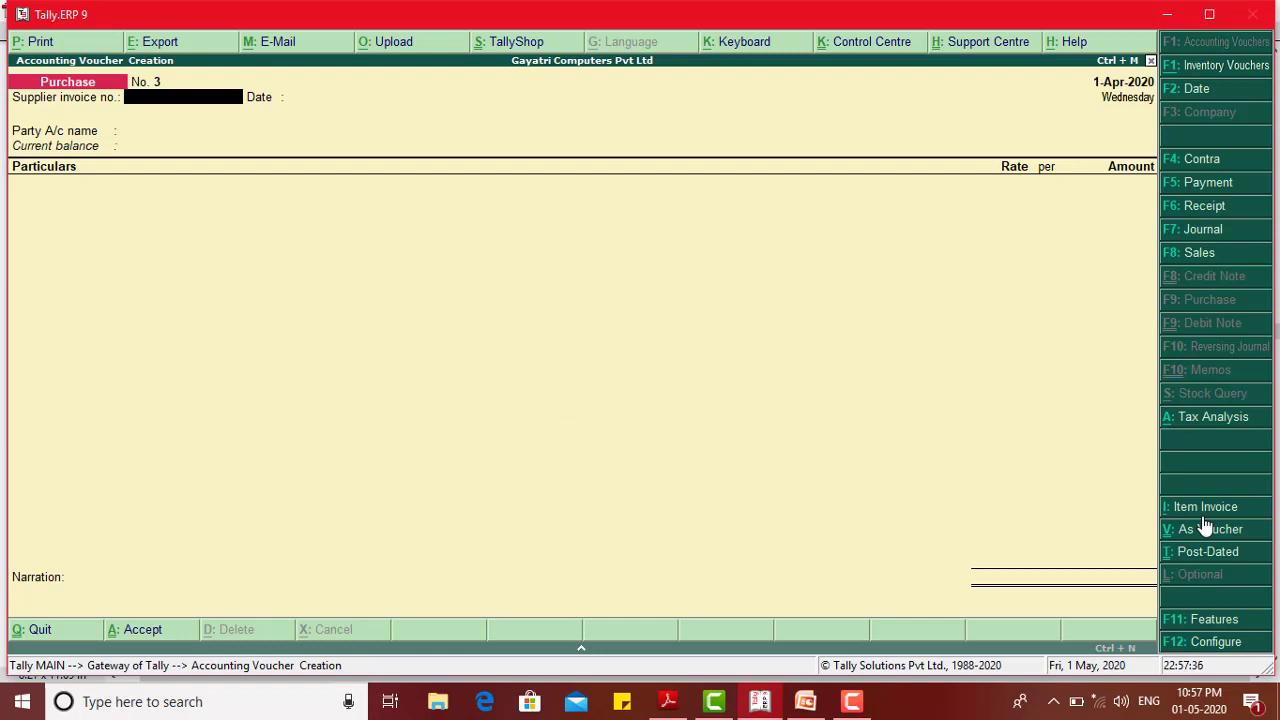
# Copy the invoice number from exercise 3 in the PDF into the voucher's supplier invoice number and accept 1-Apr-2020 as the invoice date
pyautogui.hotkey('alt', 'Tab')
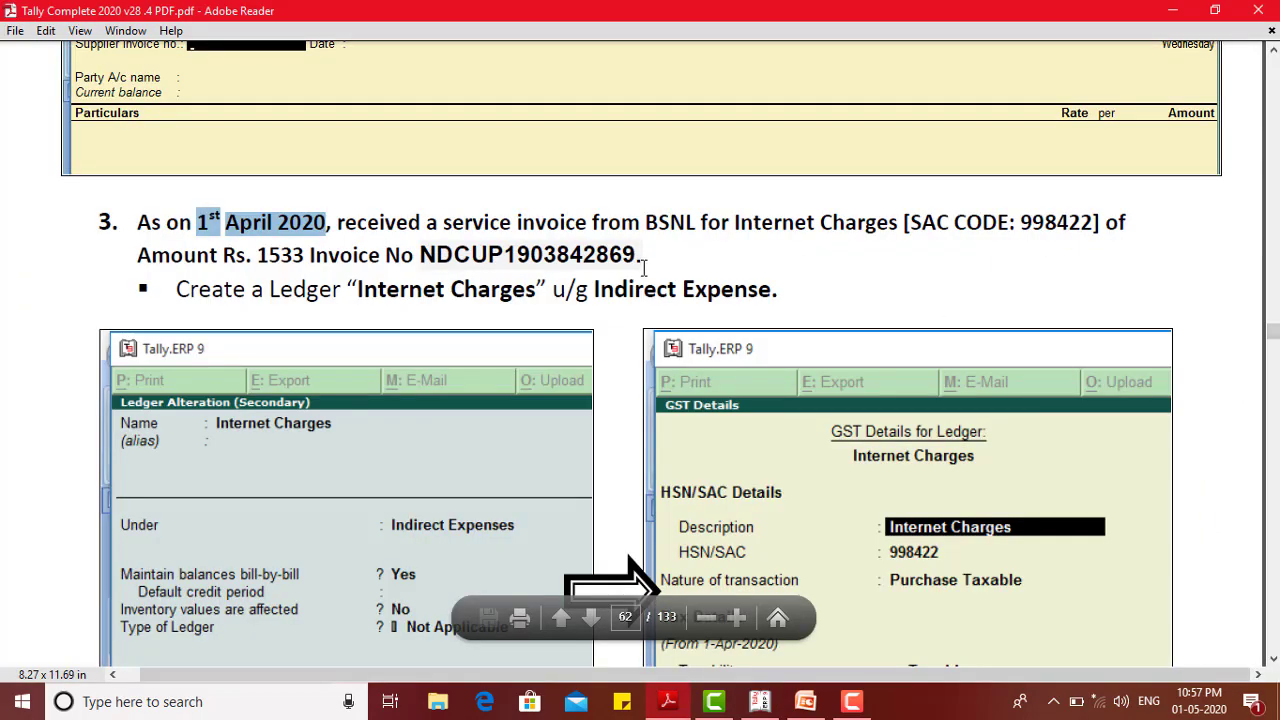
pyautogui.moveTo(643, 262); pyautogui.dragTo(425, 254)
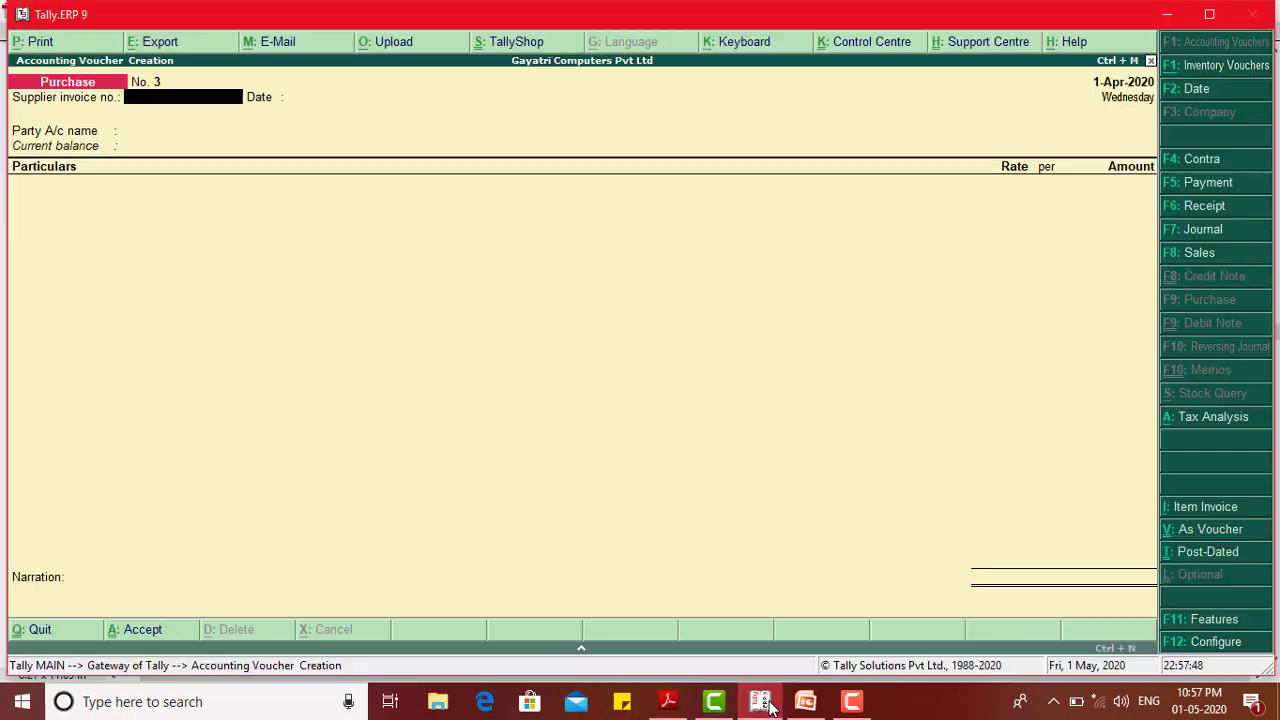
pyautogui.click(760, 701)
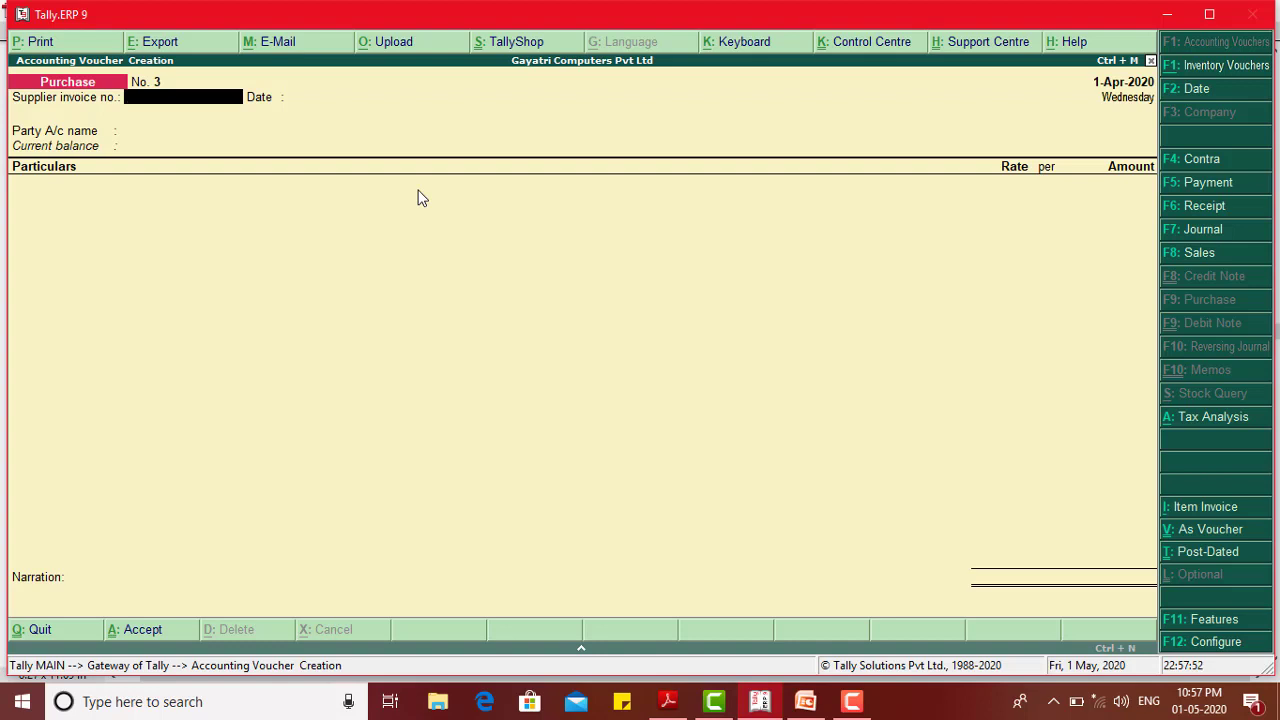
pyautogui.hotkey('ctrl', 'alt', 'v')
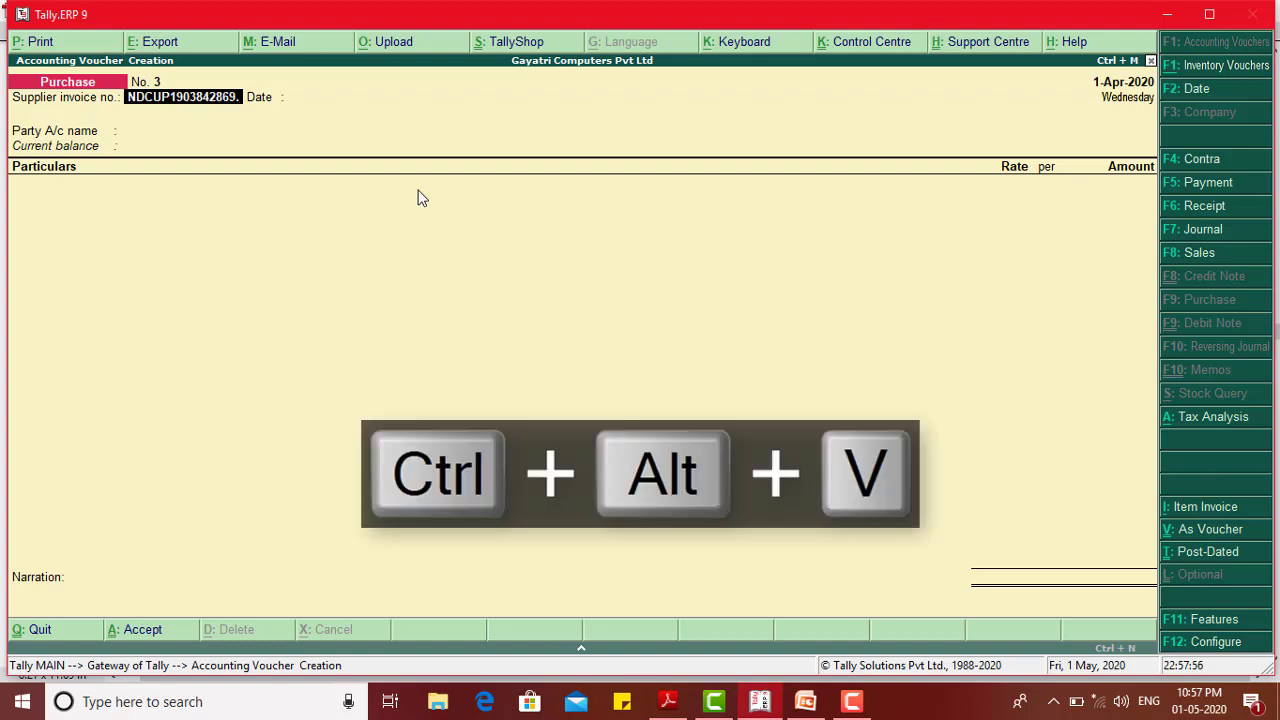
pyautogui.press('Return')
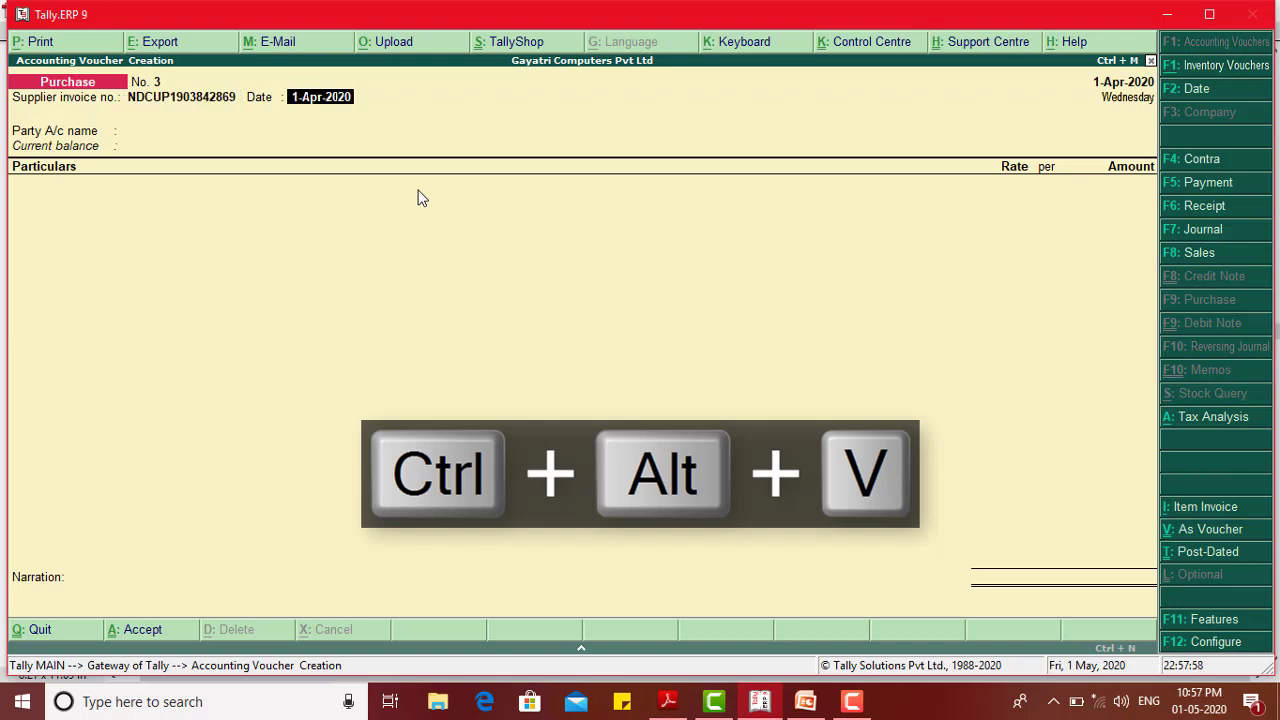
pyautogui.press('Return')
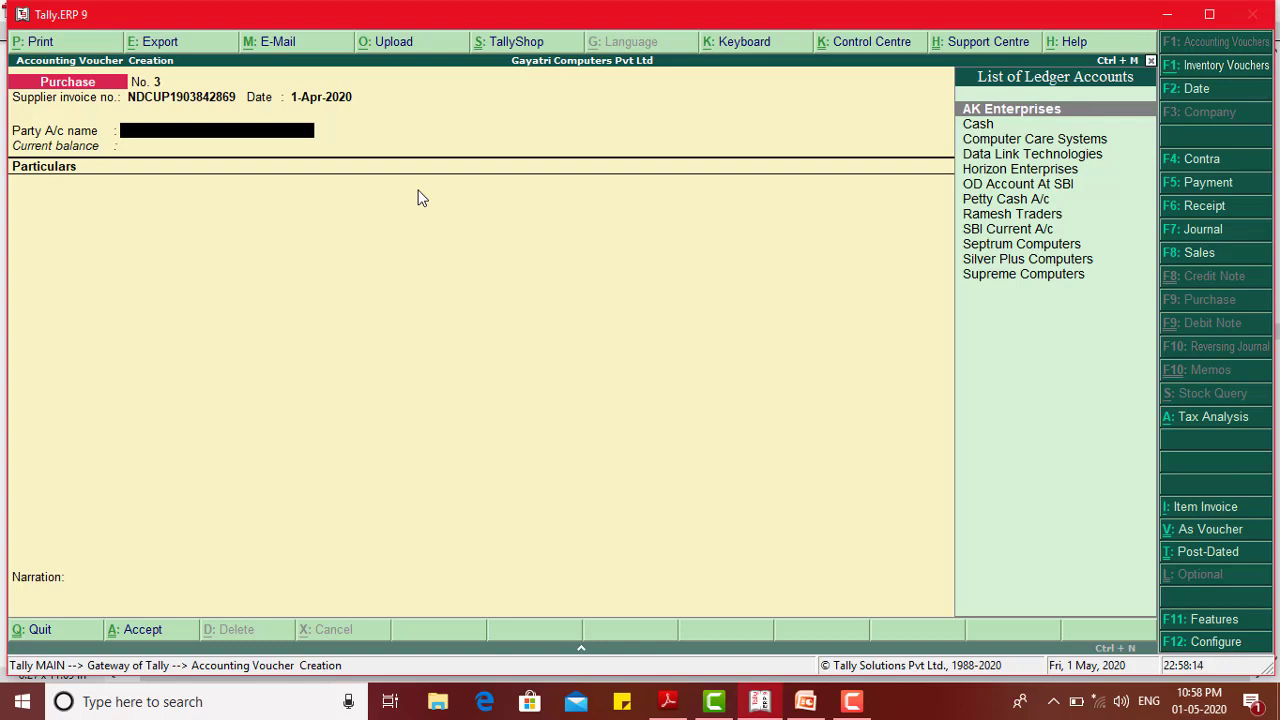
# Start a new party ledger named BSNL from the party account field and place it under Sundry Creditors
pyautogui.hotkey('alt', 'c')
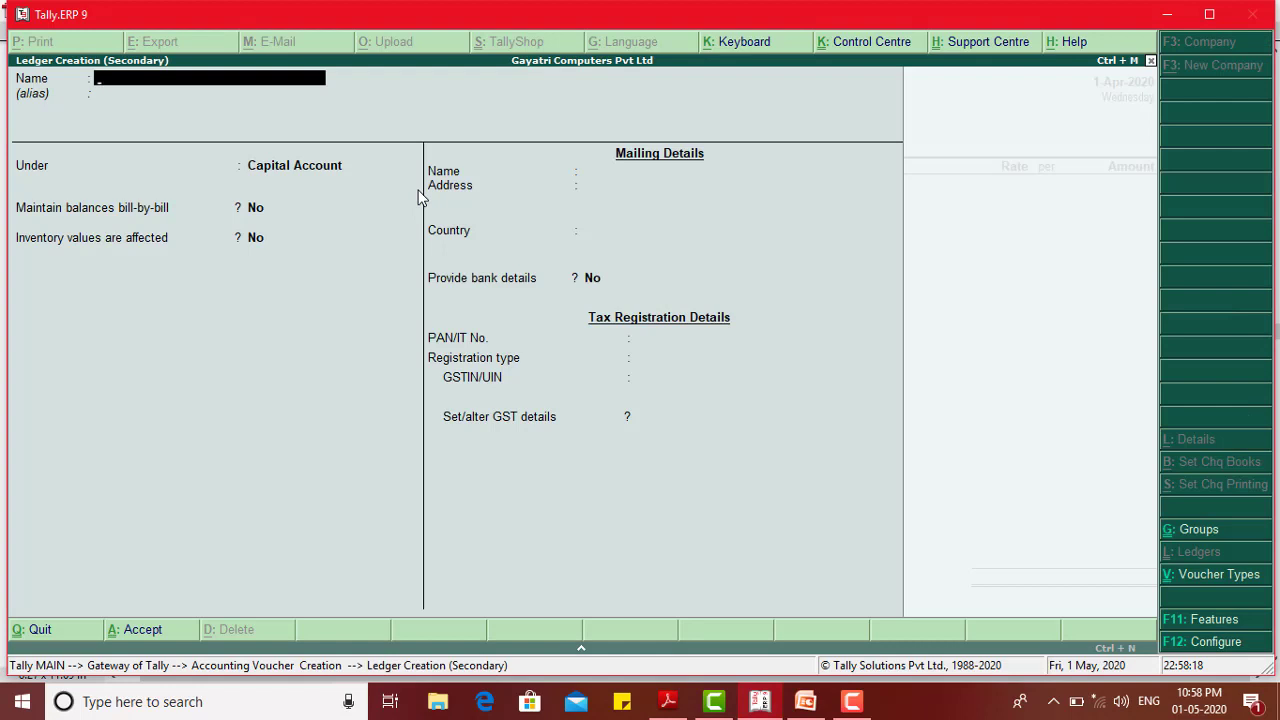
pyautogui.write('BSNL')
pyautogui.press('Return')
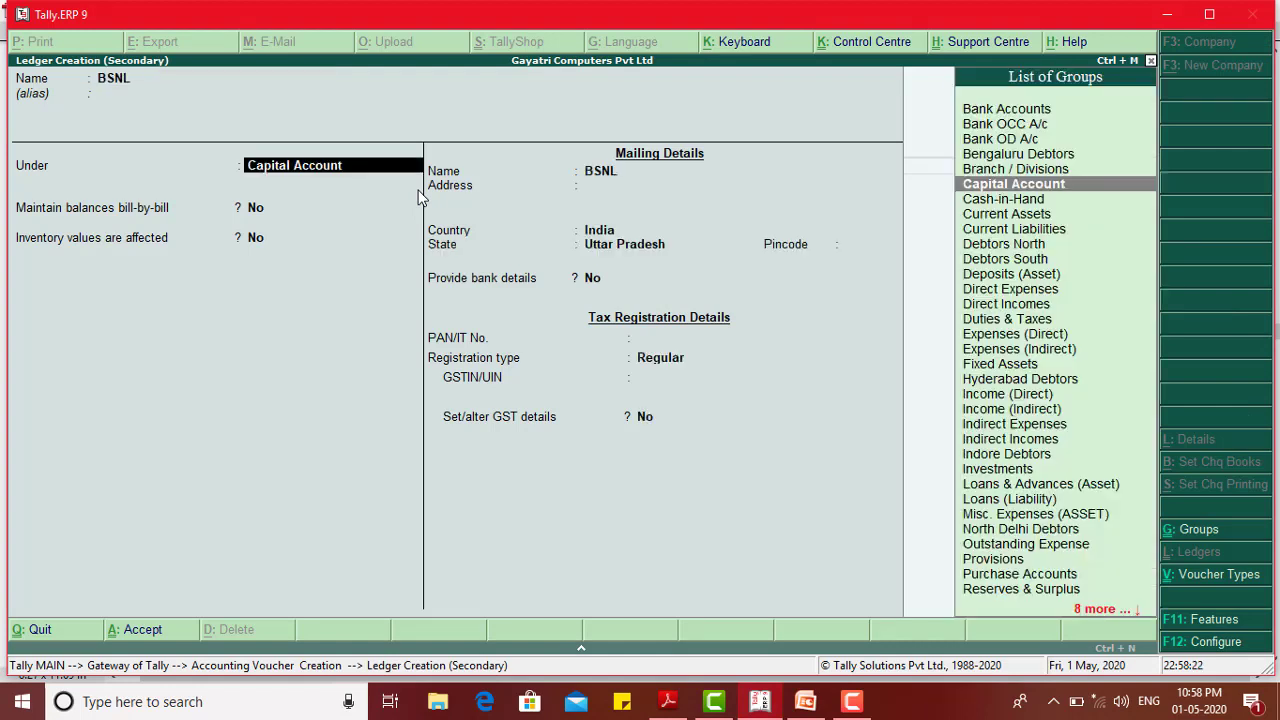
pyautogui.write('Sun')
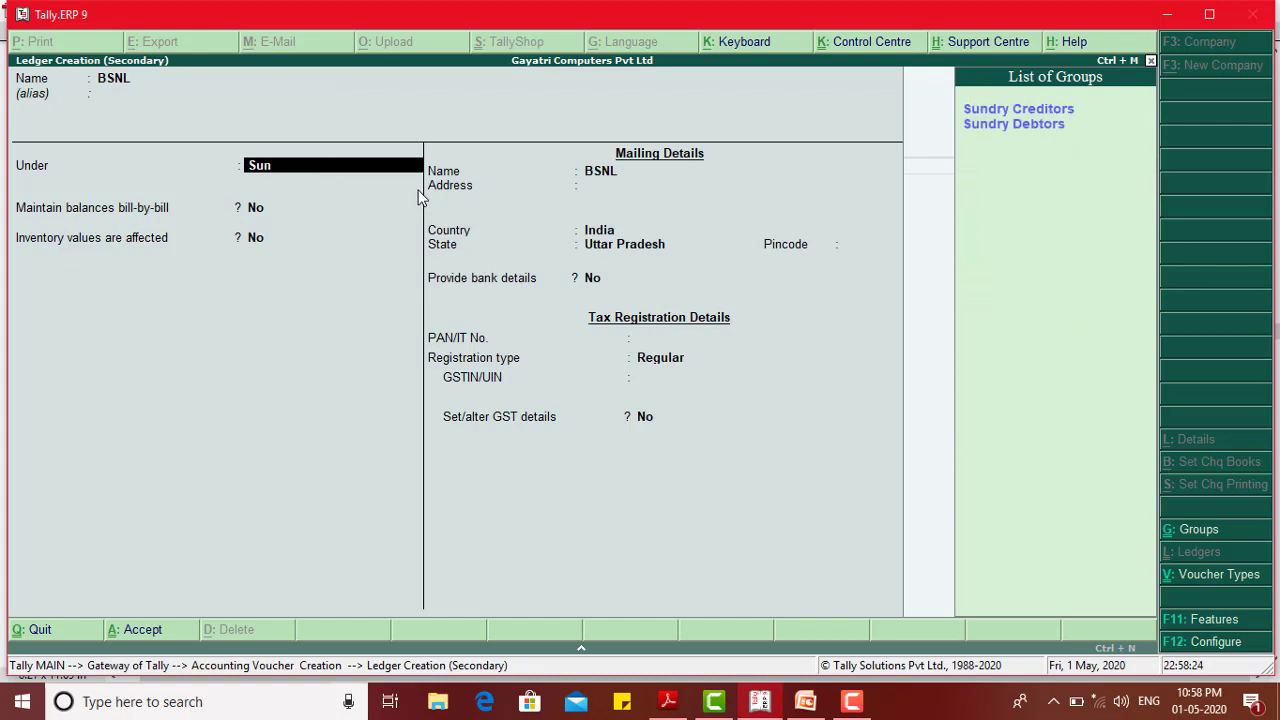
pyautogui.press('Down')
pyautogui.press('Up')
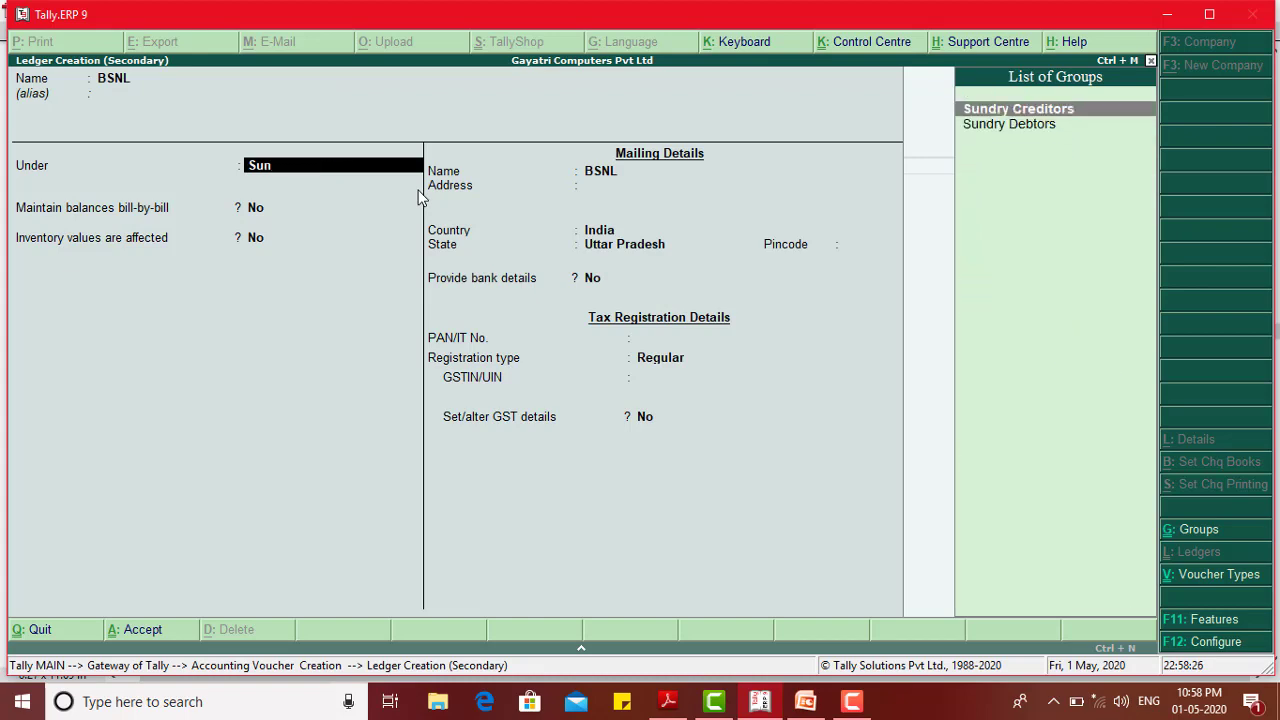
pyautogui.press('Return')
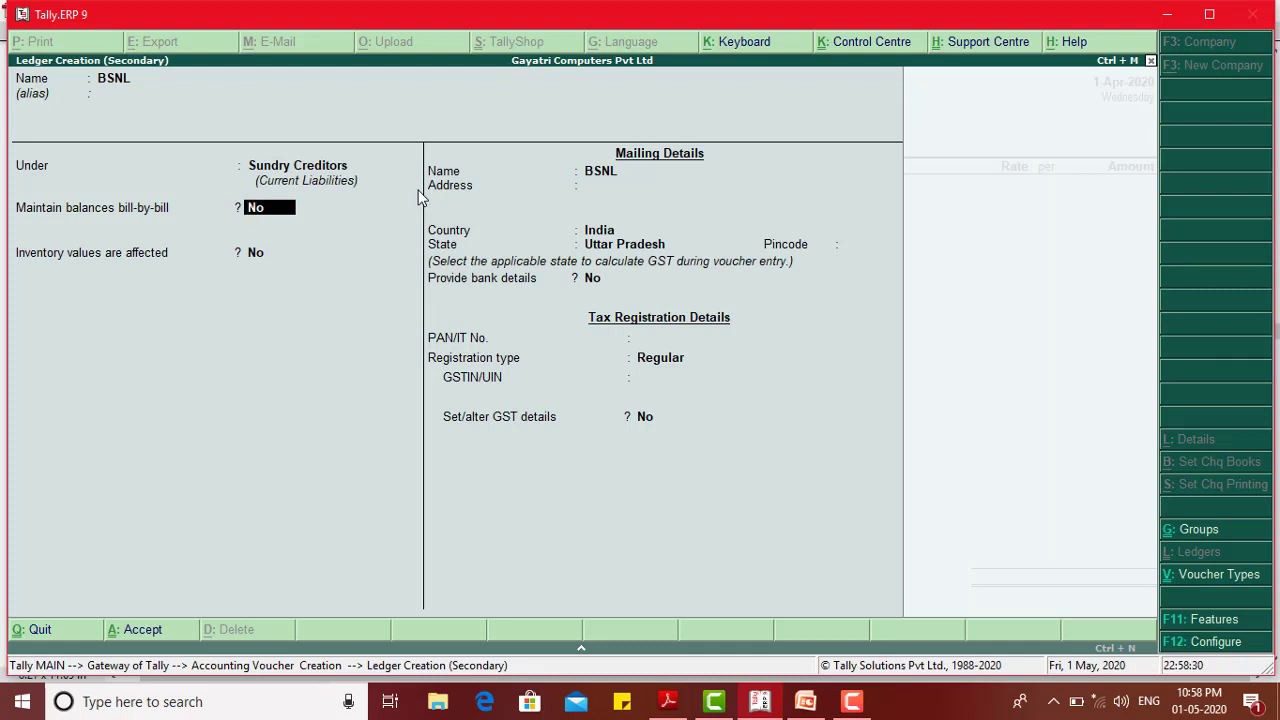
# Enable bill-by-bill balances for the BSNL ledger, with no default credit period, credit-days check or inventory effect
pyautogui.write('y')
pyautogui.press('Return')
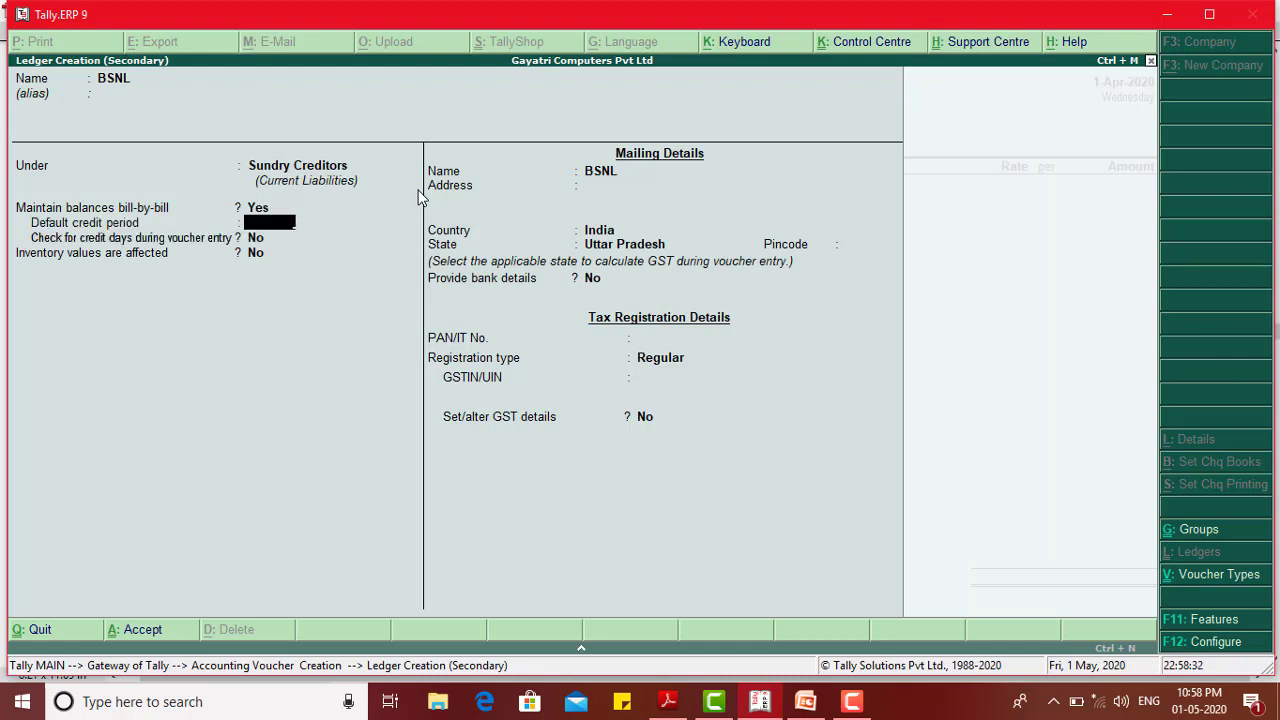
pyautogui.press('Return')
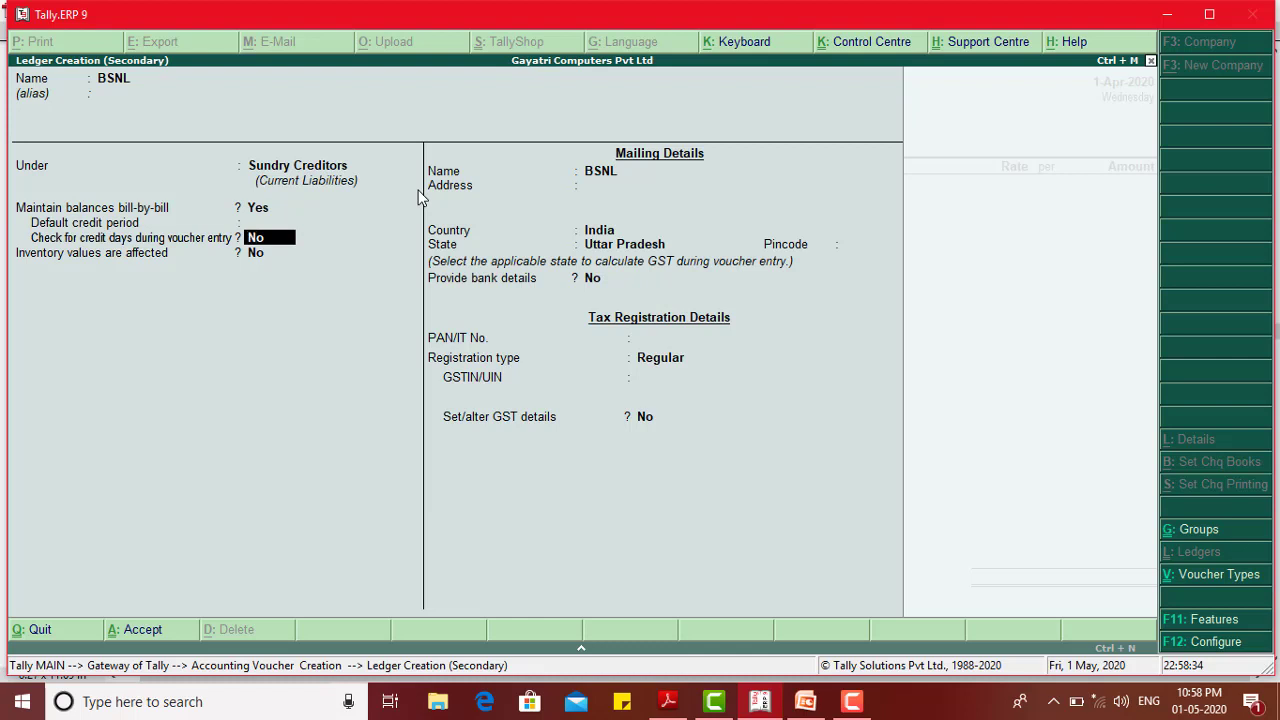
pyautogui.press('Return')
pyautogui.press('Return')
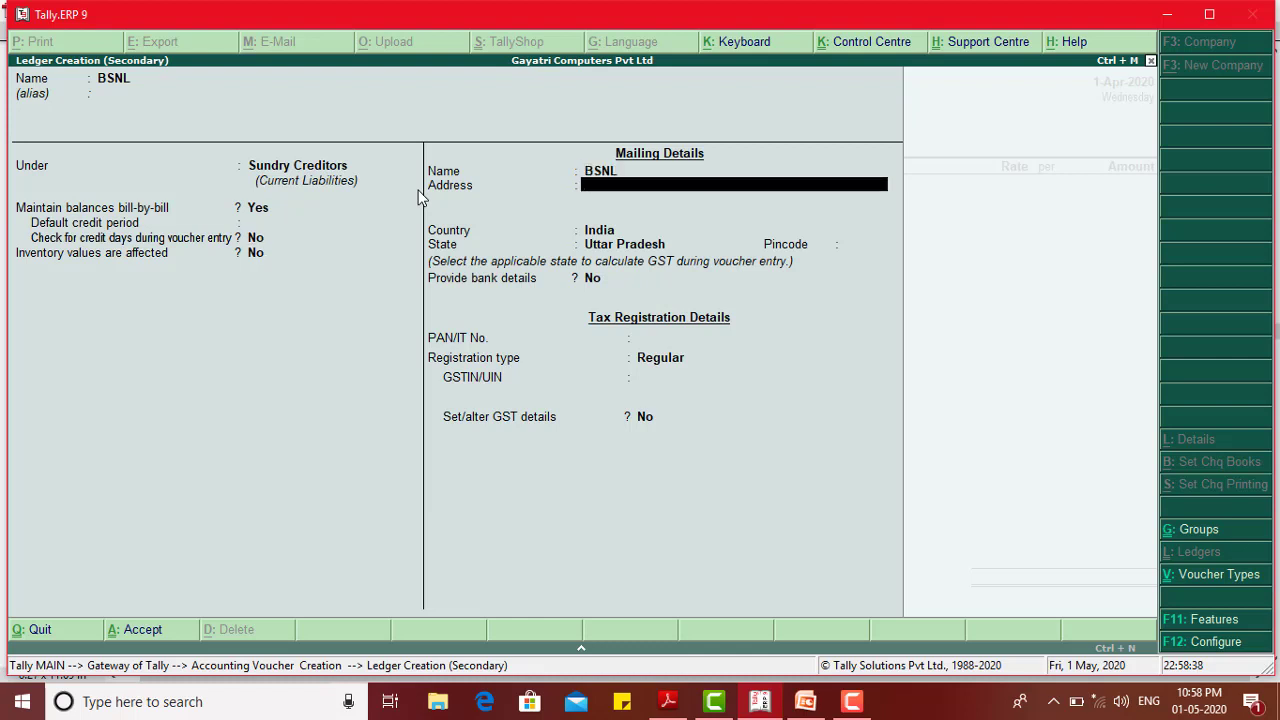
# Enter the supplier's two-line mailing address in the BSNL ledger
pyautogui.write('Wireless Compound')
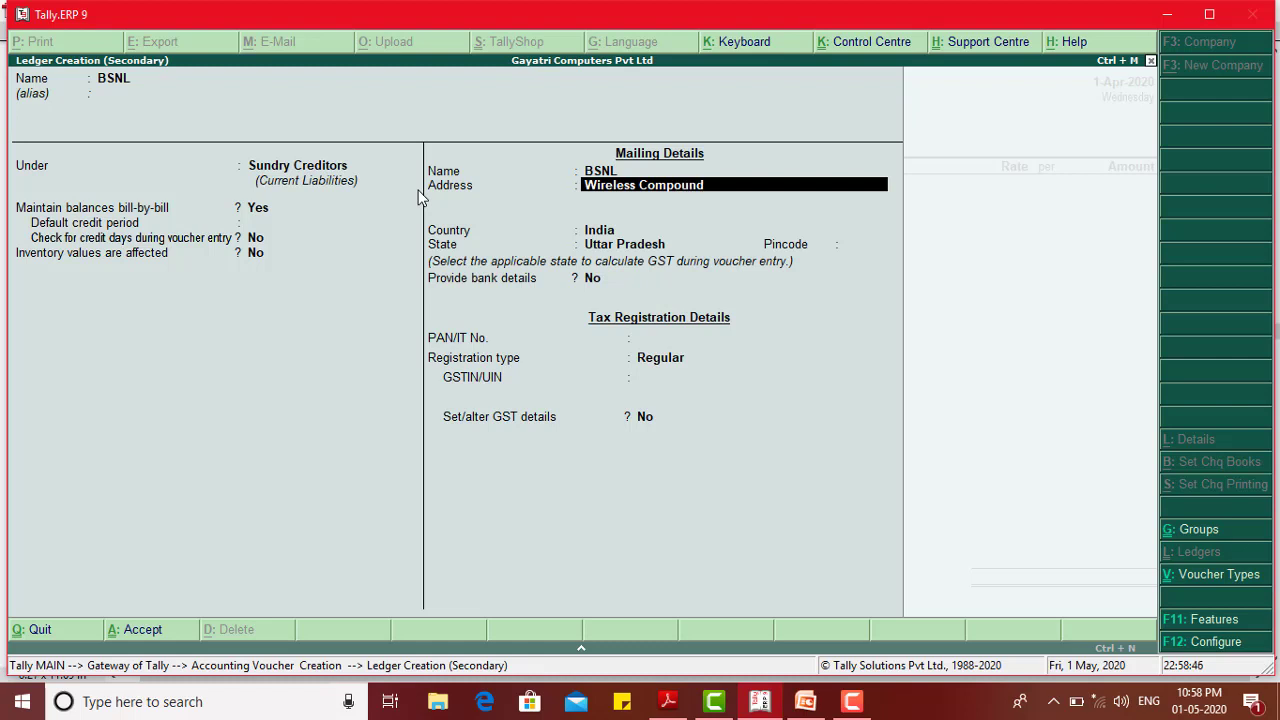
pyautogui.press('Return')
pyautogui.write('Padrau')
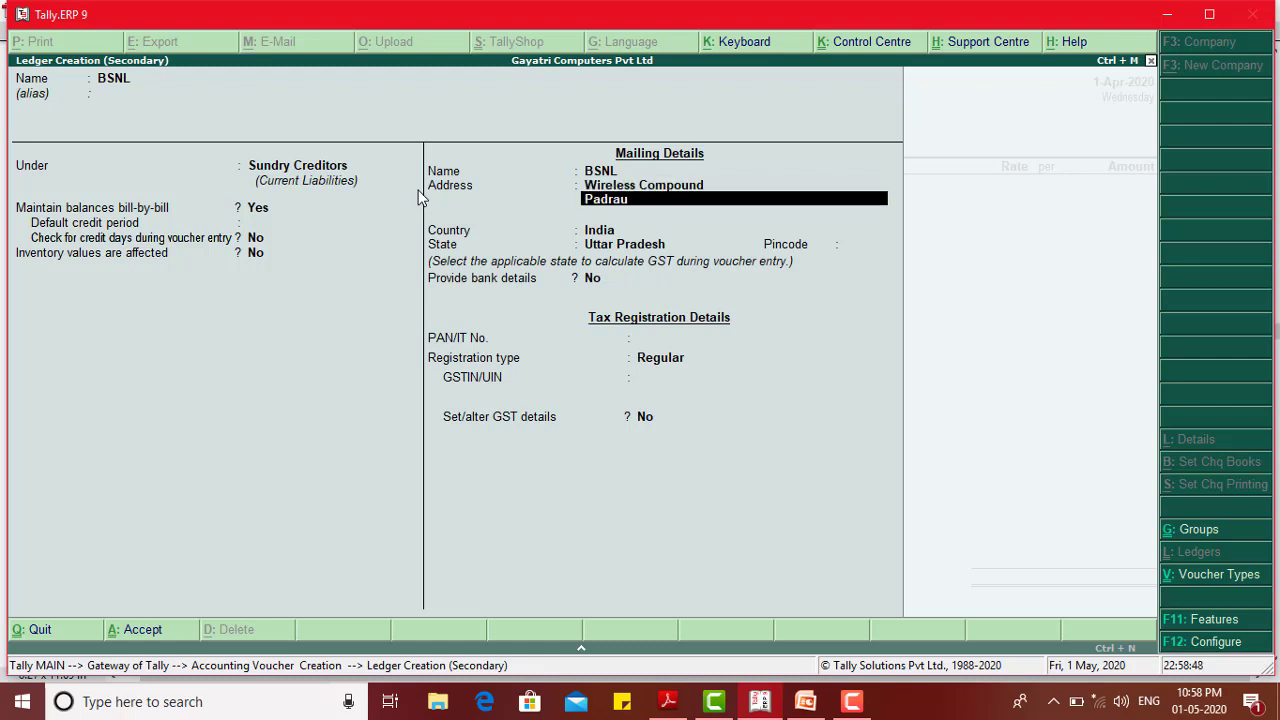
pyautogui.write('na Kushinagar')
pyautogui.press('Return')
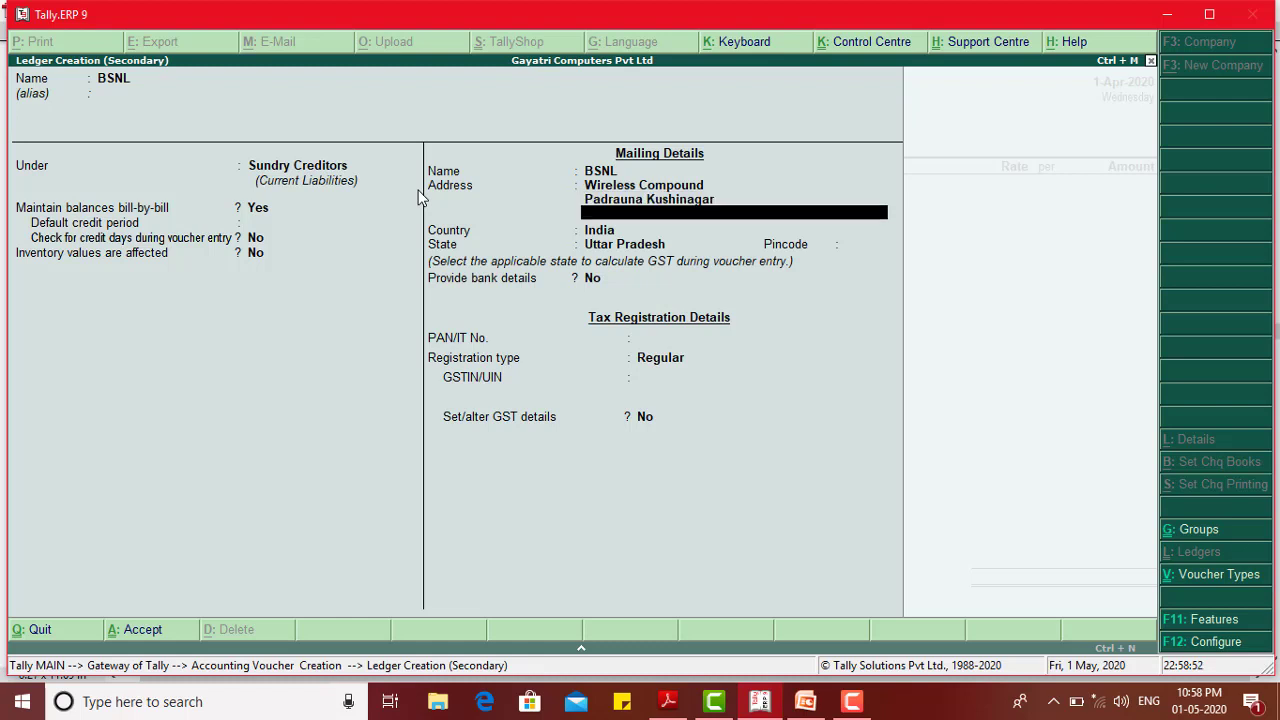
# Keep India, Uttar Pradesh and no bank details for the BSNL ledger, leave the PAN blank, and accept the Regular registration type
pyautogui.press('Return')
pyautogui.press('Return')
pyautogui.press('Return')
pyautogui.press('Return')
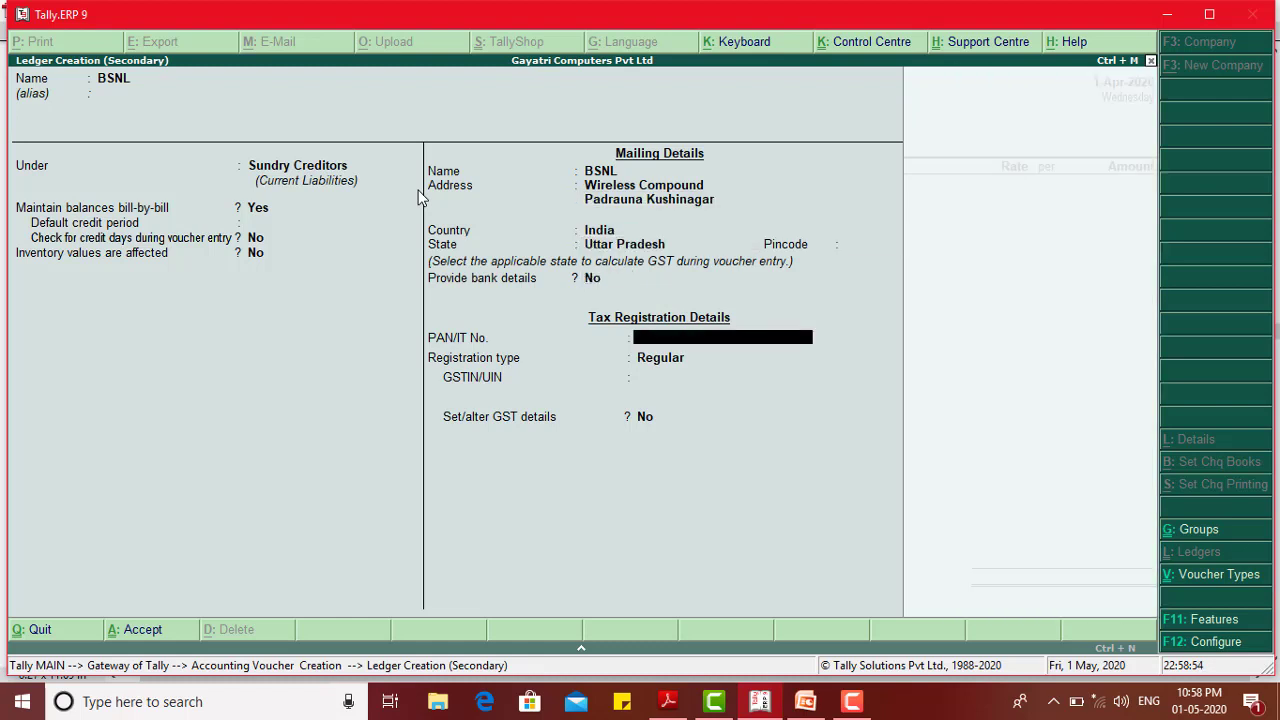
pyautogui.press('Return')
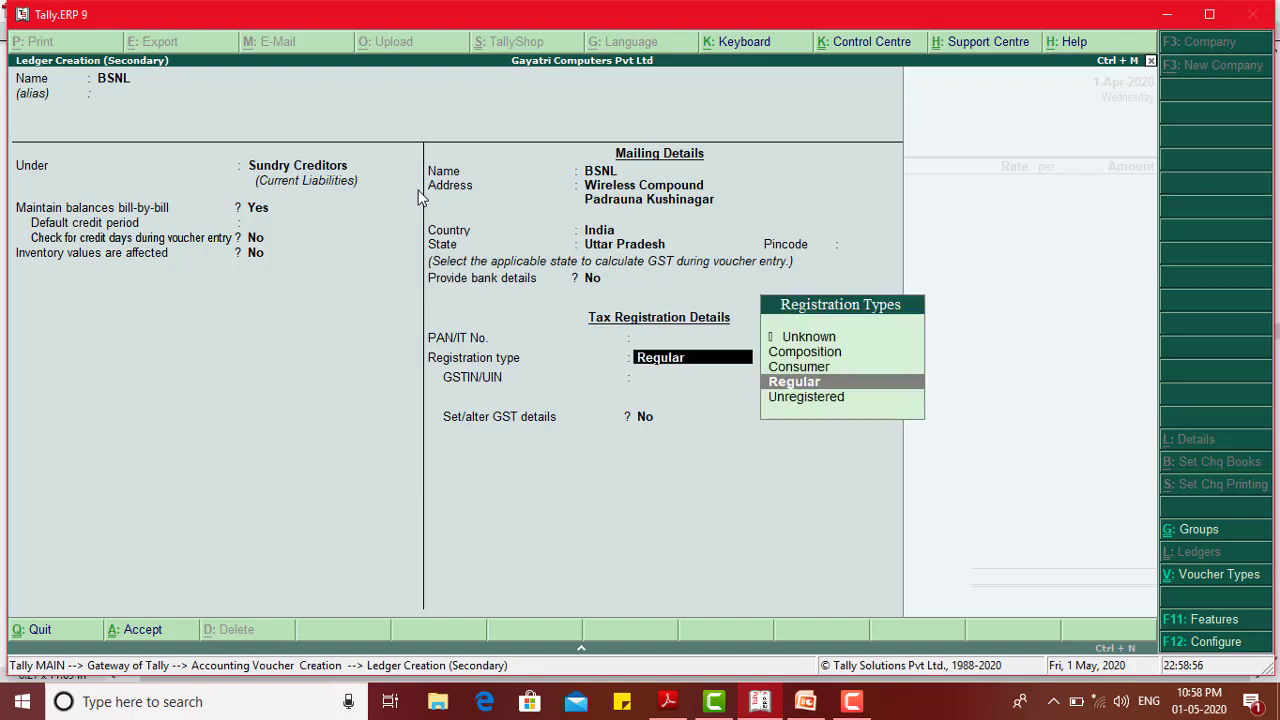
pyautogui.press('Return')
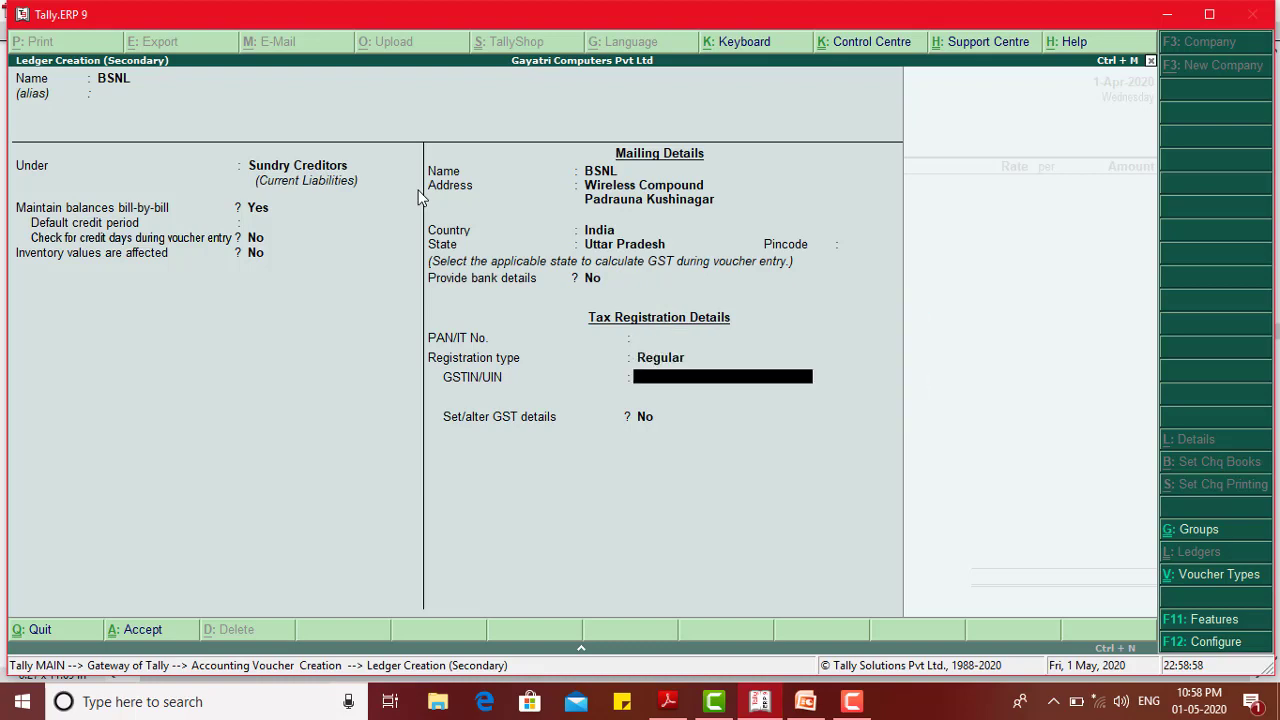
# Copy the supplier's GSTIN from the exercise PDF in Adobe Reader into the BSNL ledger's GSTIN/UIN in Tally.ERP 9
pyautogui.hotkey('alt', 'Tab')
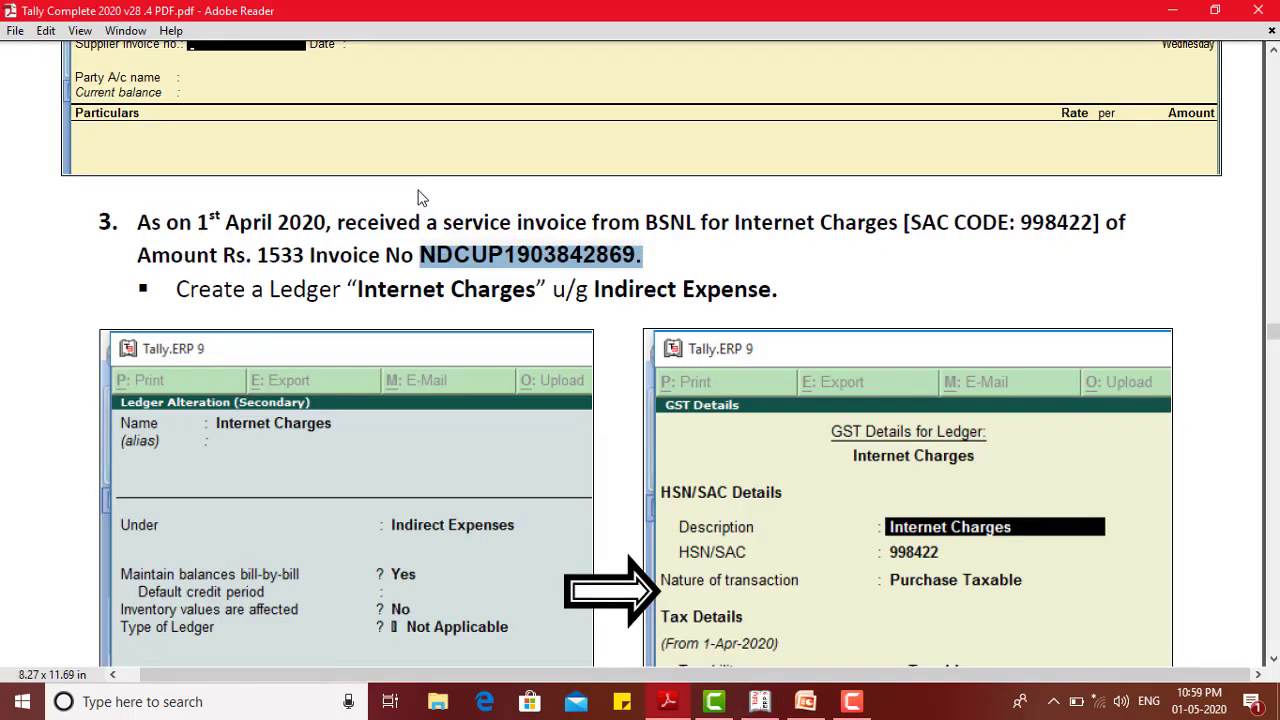
pyautogui.scroll(-3, 445, 318)
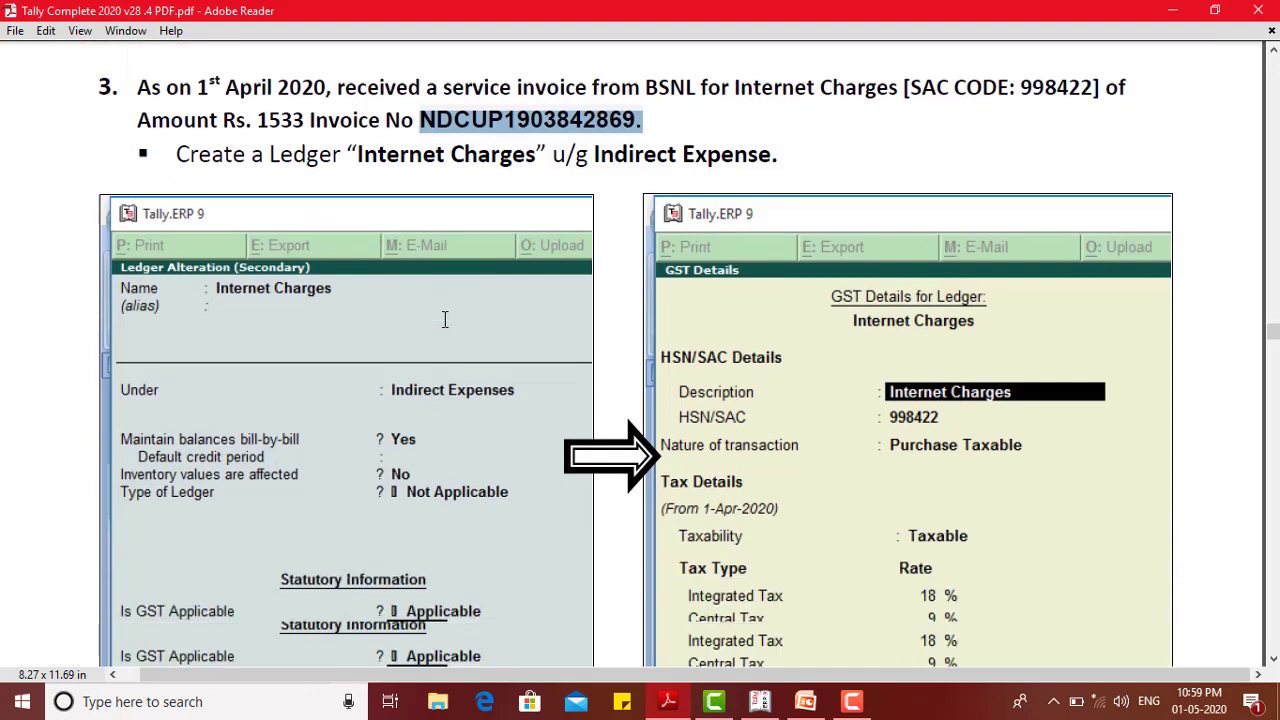
pyautogui.scroll(-3, 445, 318)
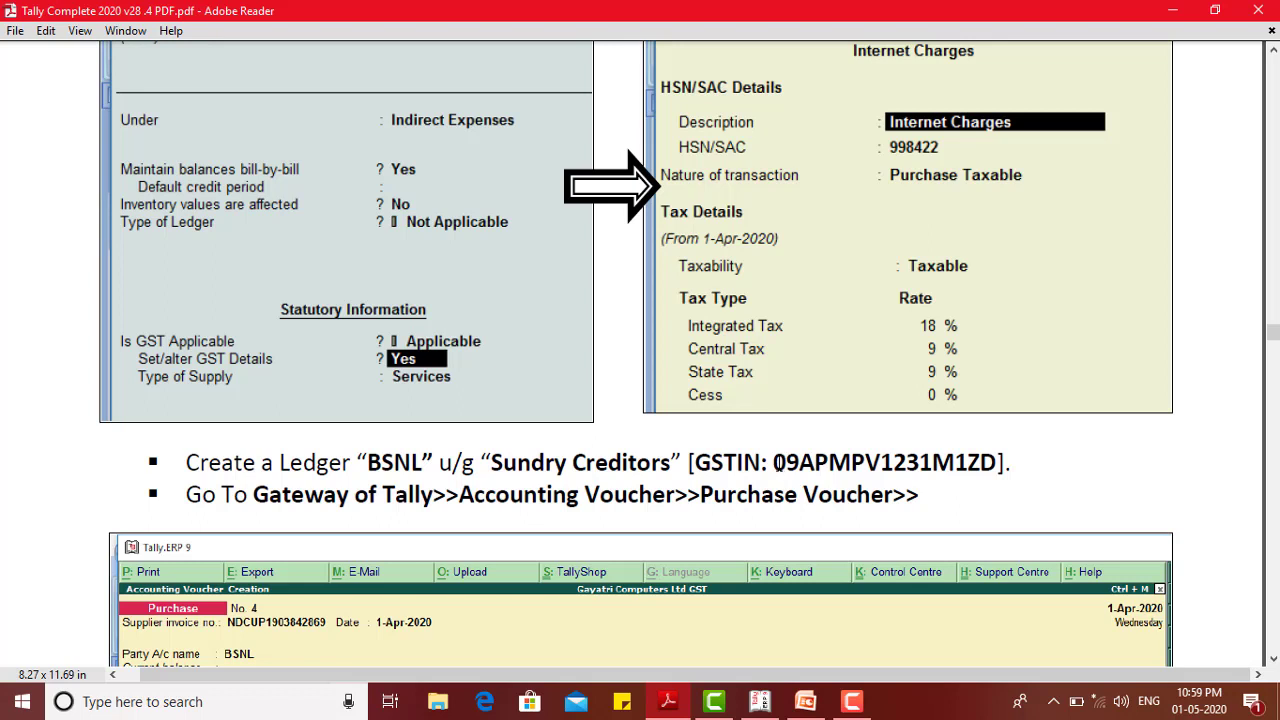
pyautogui.moveTo(774, 462); pyautogui.dragTo(1000, 462)
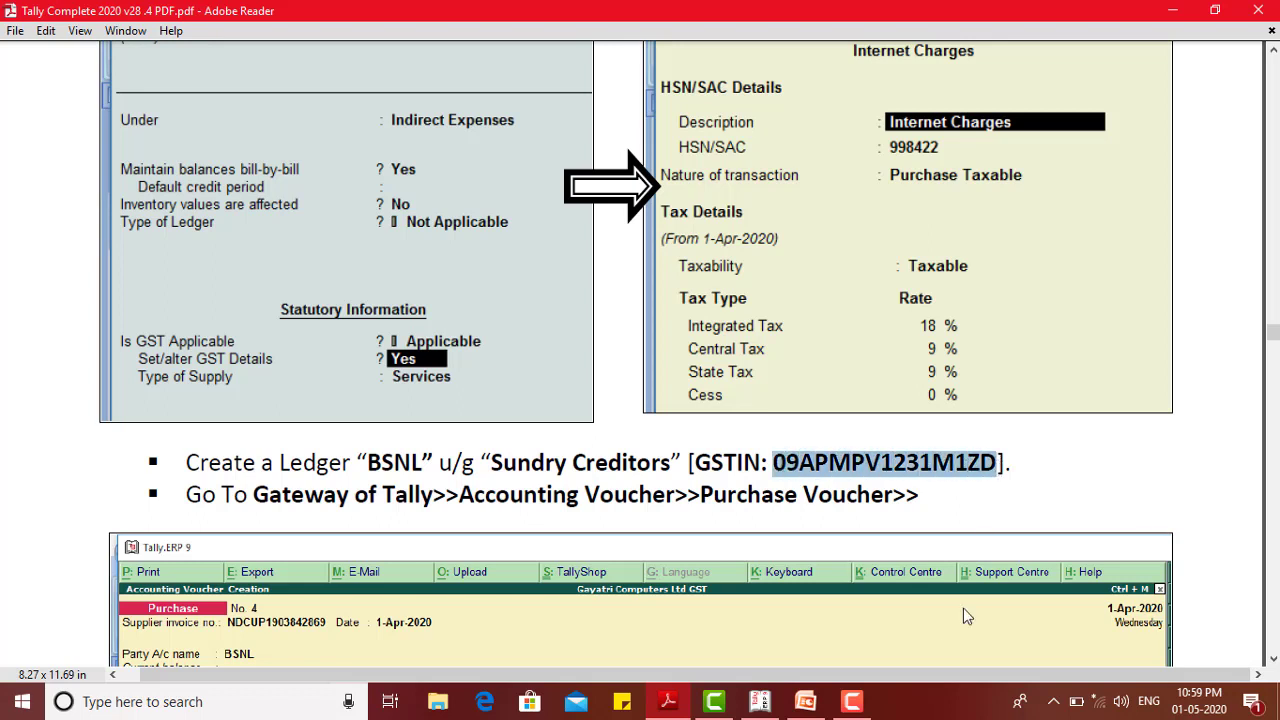
pyautogui.click(760, 701)
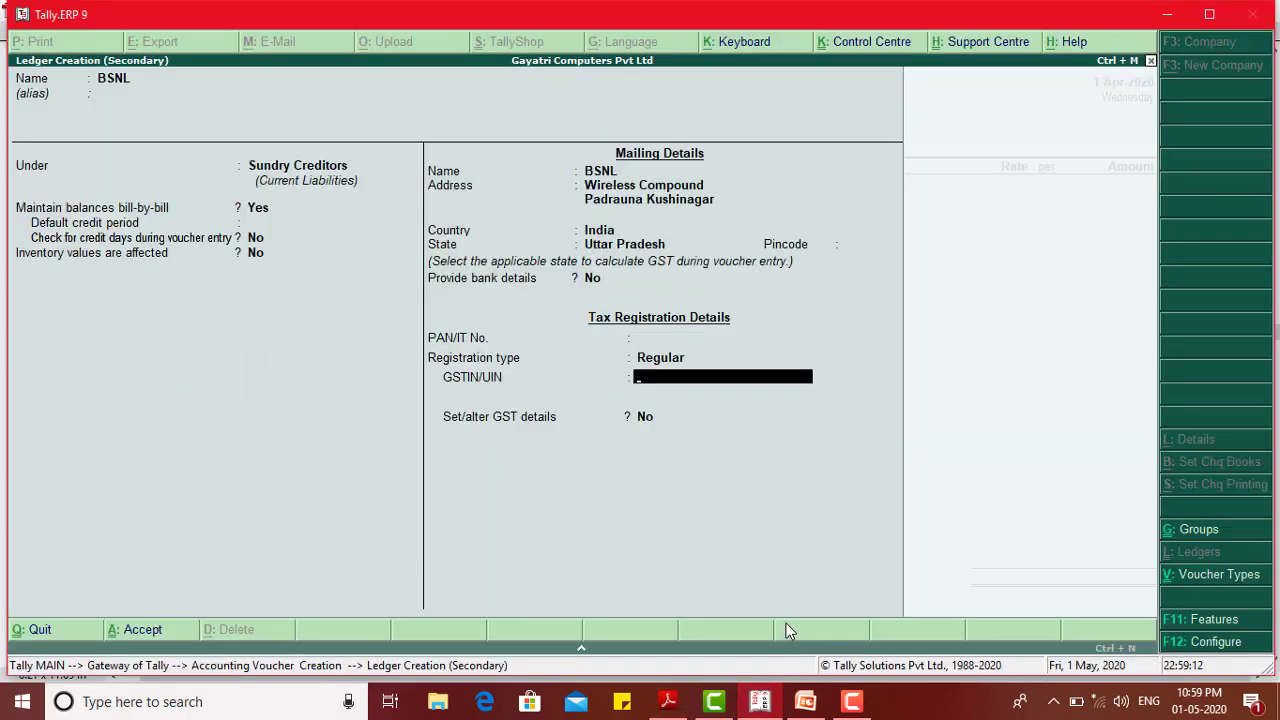
pyautogui.hotkey('ctrl', 'alt', 'v')
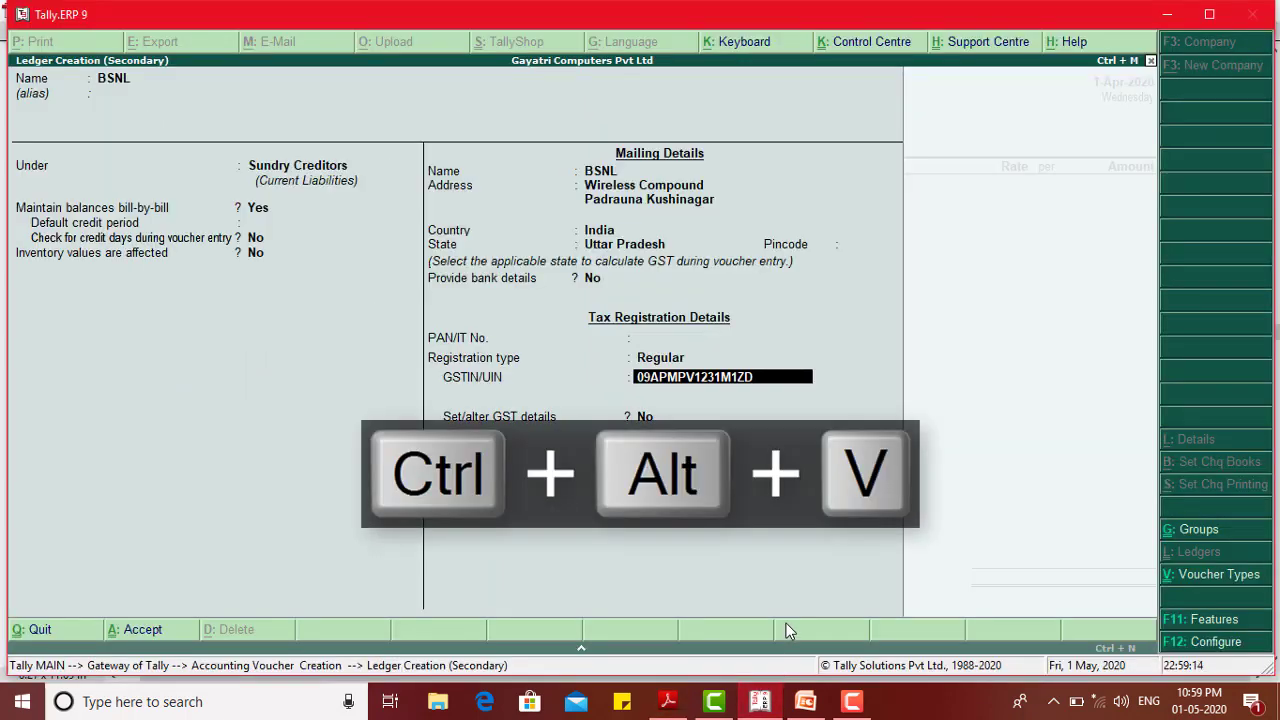
# Leave Set/alter GST details at No, save the BSNL ledger, and accept the supplier's party details for the purchase voucher
pyautogui.press('Return')
pyautogui.press('Return')
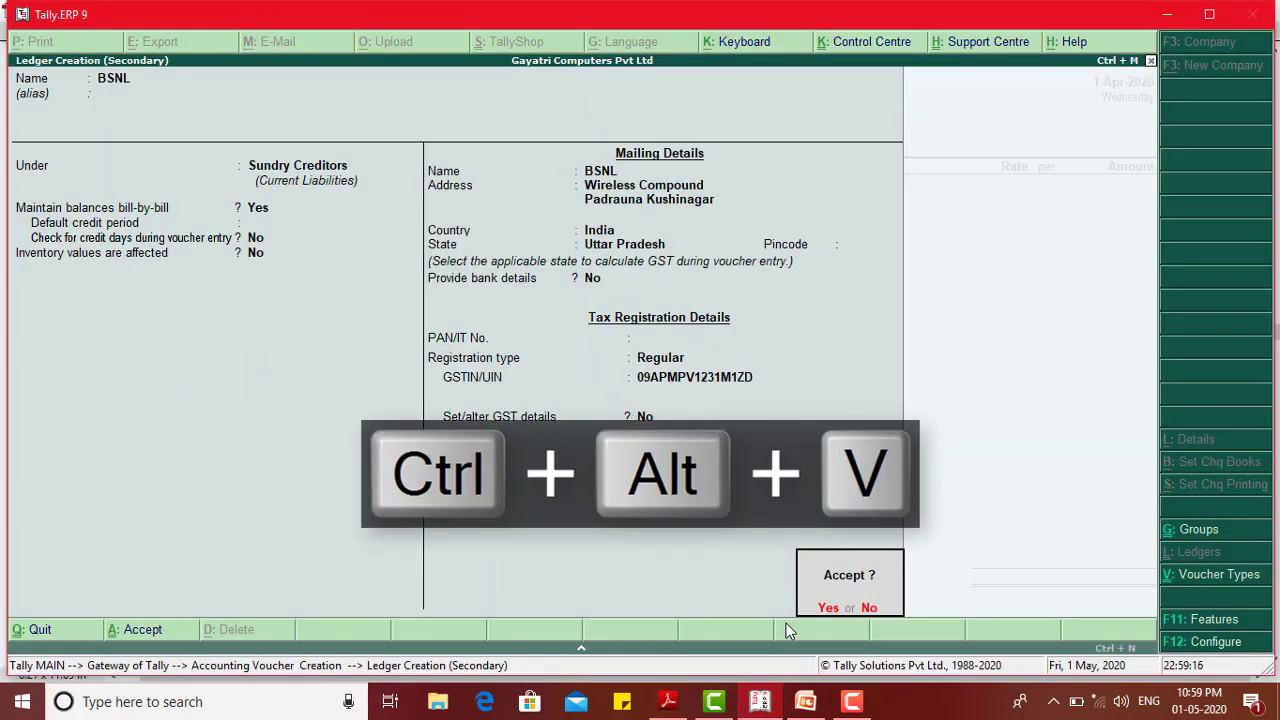
pyautogui.press('Return')
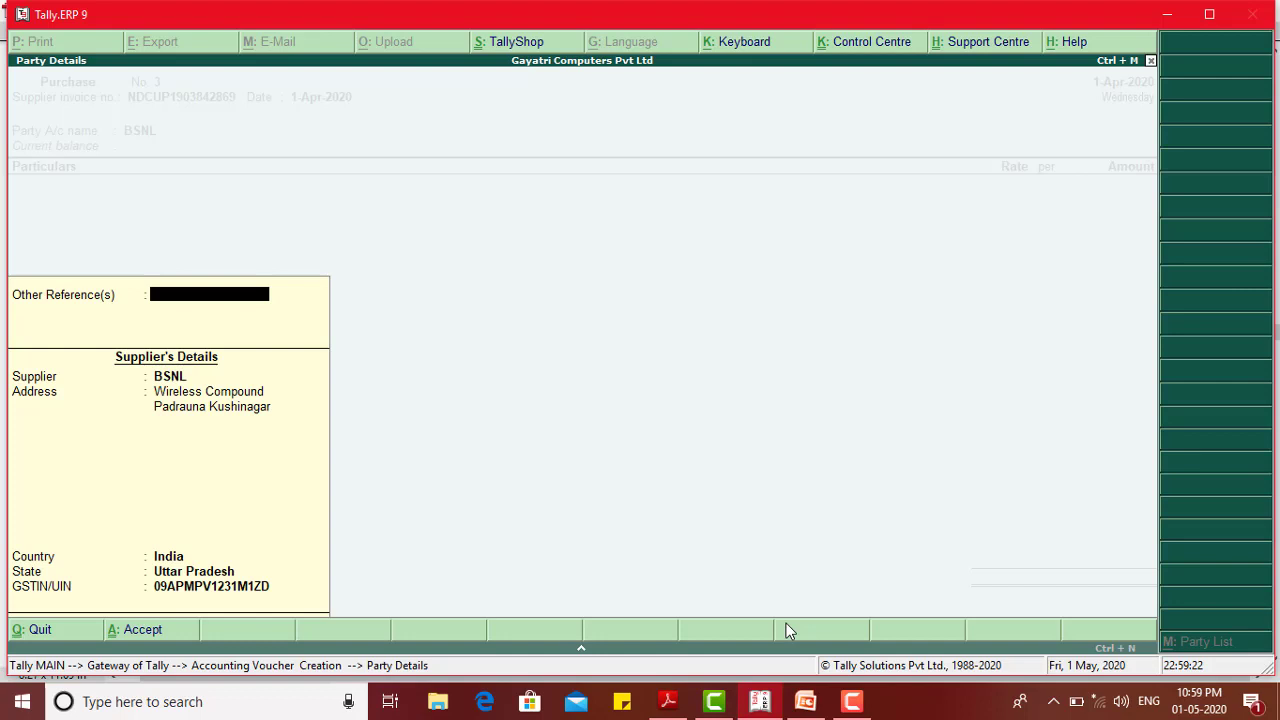
pyautogui.hotkey('ctrl', 'a')
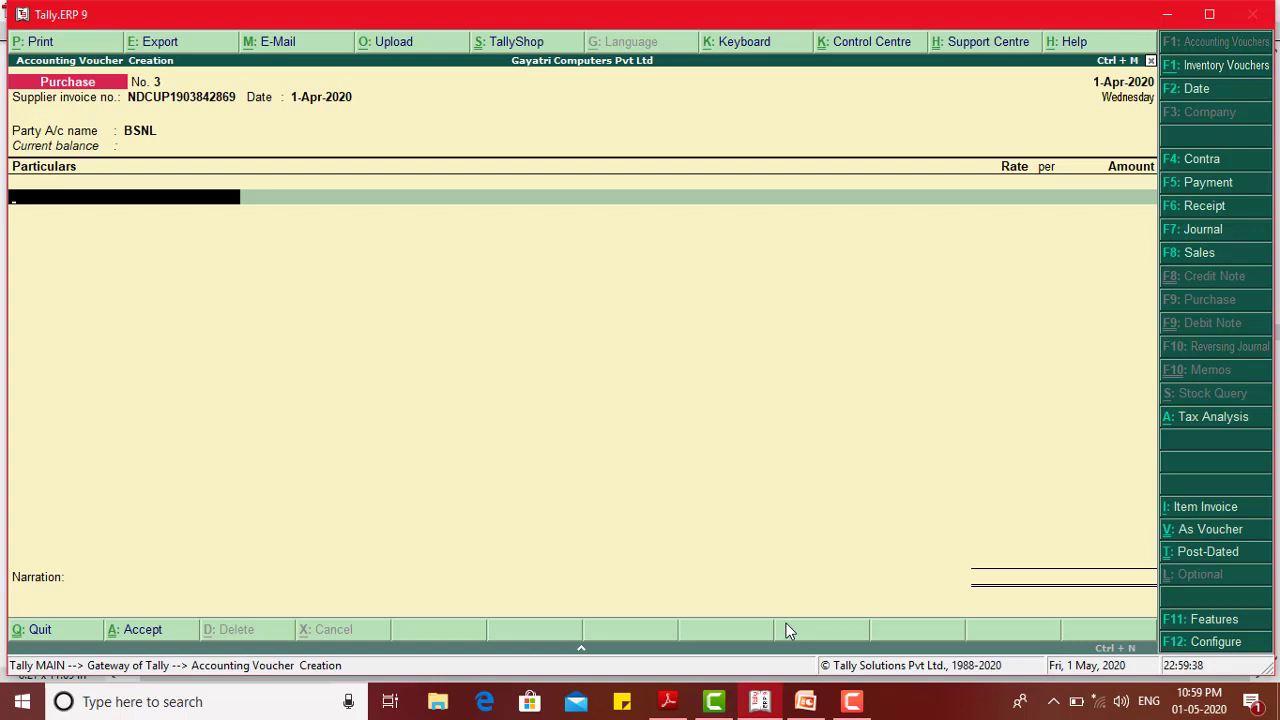
# Start a new ledger named Internet Charges from the voucher's particulars and place it under Indirect Expenses
pyautogui.hotkey('alt', 'c')
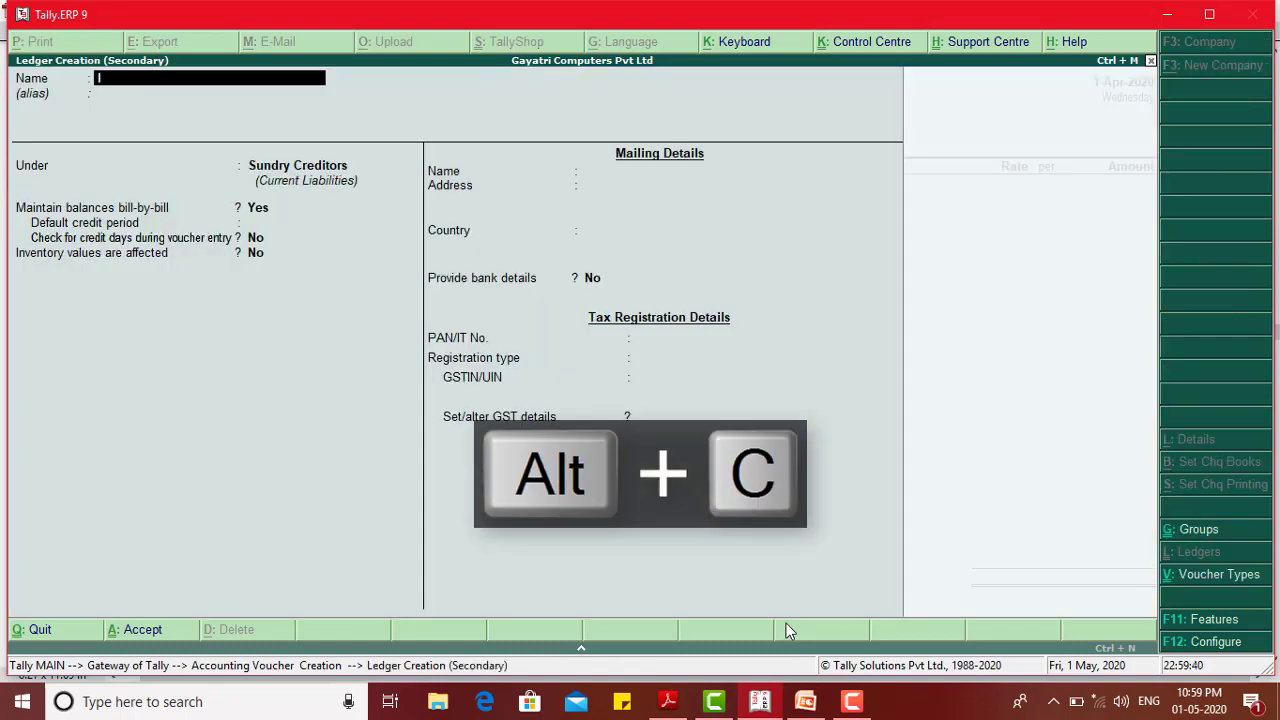
pyautogui.write('Internet Cha')
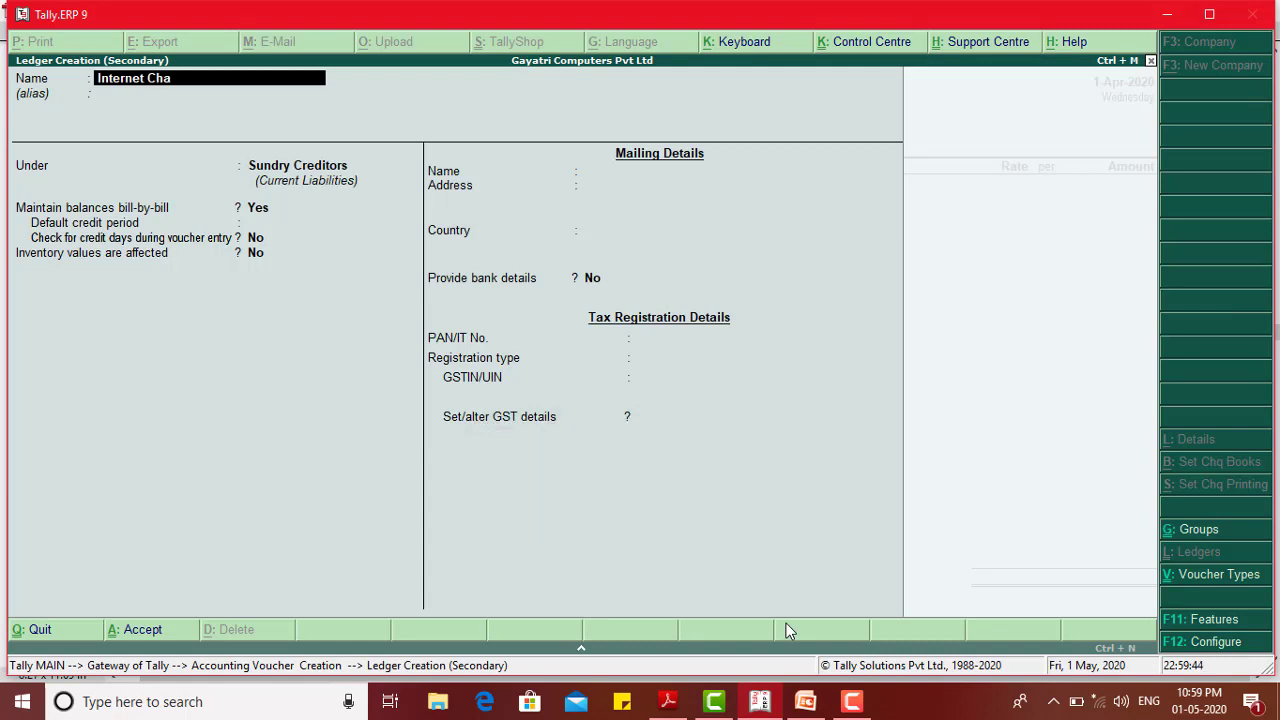
pyautogui.write('rges')
pyautogui.press('Return')
pyautogui.press('Return')
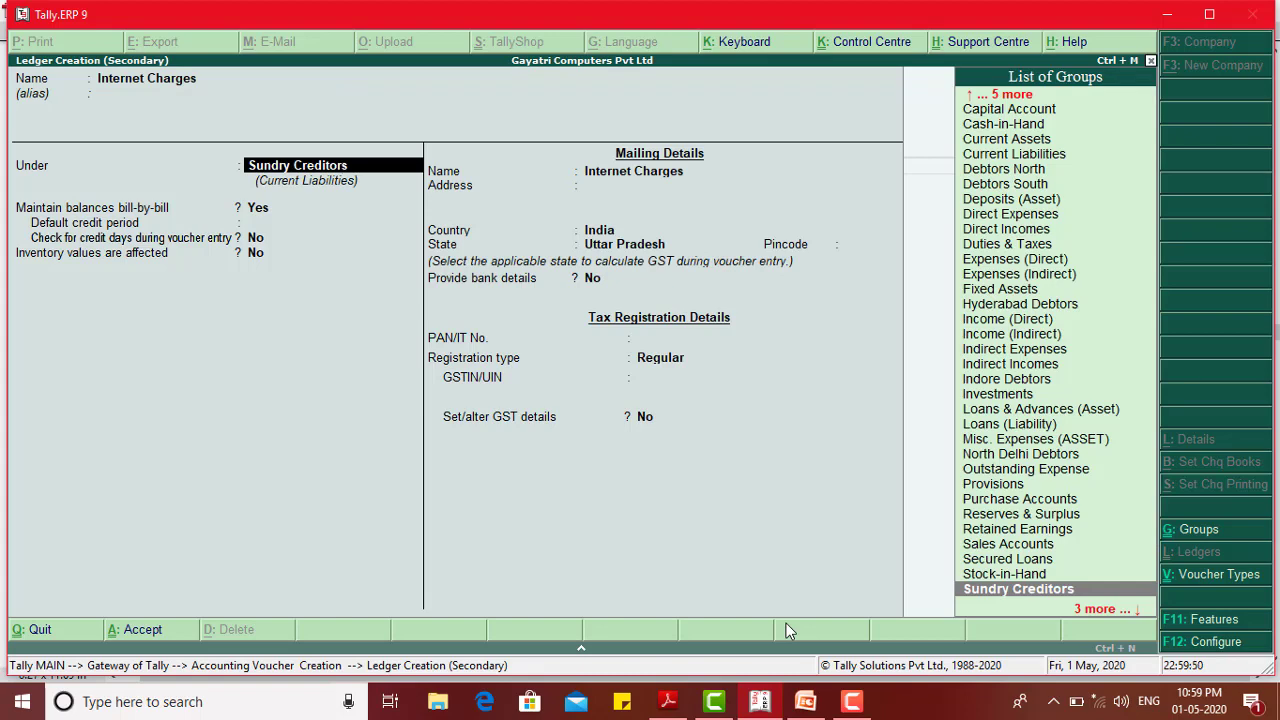
pyautogui.write('In')
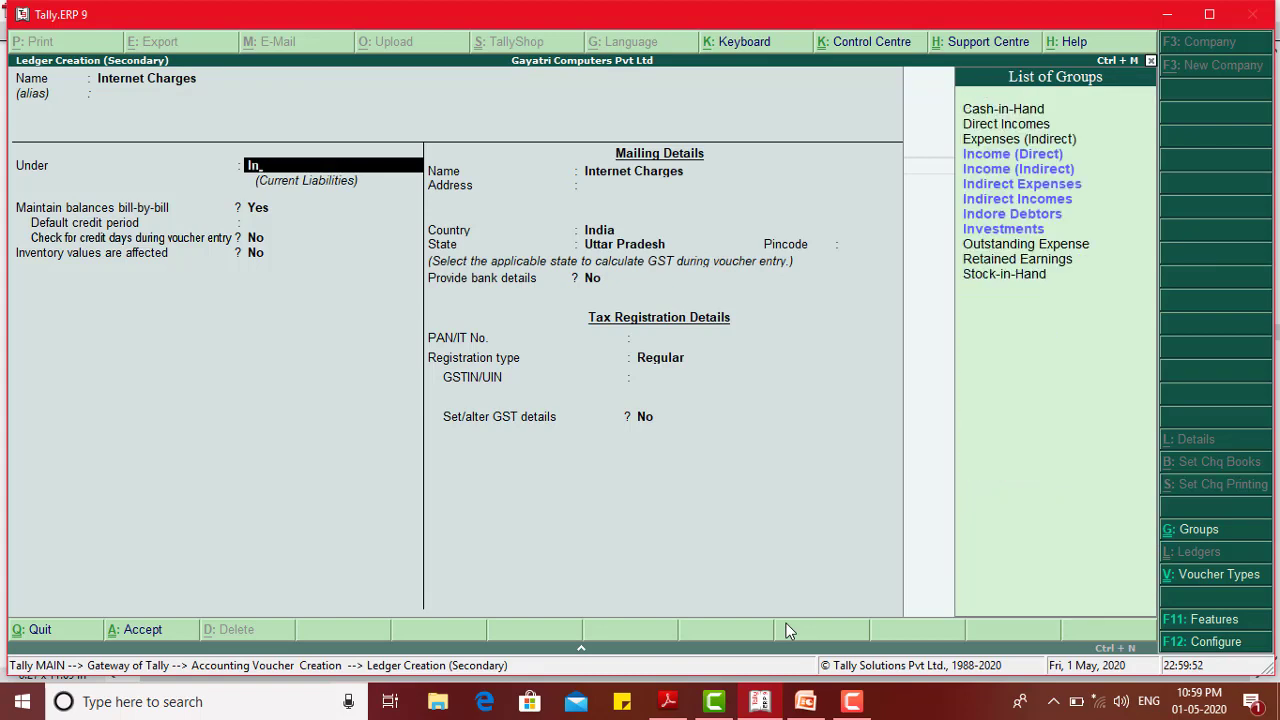
pyautogui.press('Down')
pyautogui.press('Down')
pyautogui.press('Return')
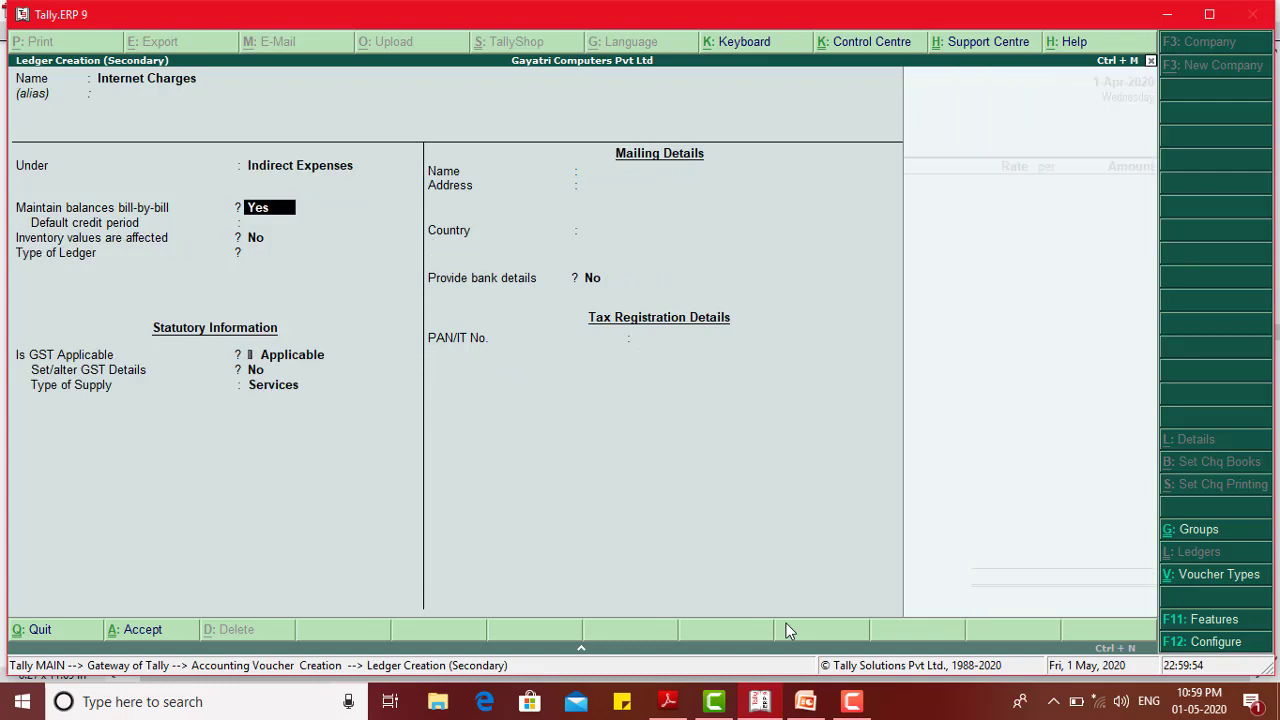
# Keep bill-by-bill balances for Internet Charges, with no default credit period or inventory effect, and set Type of Ledger to Not Applicable
pyautogui.press('Return')
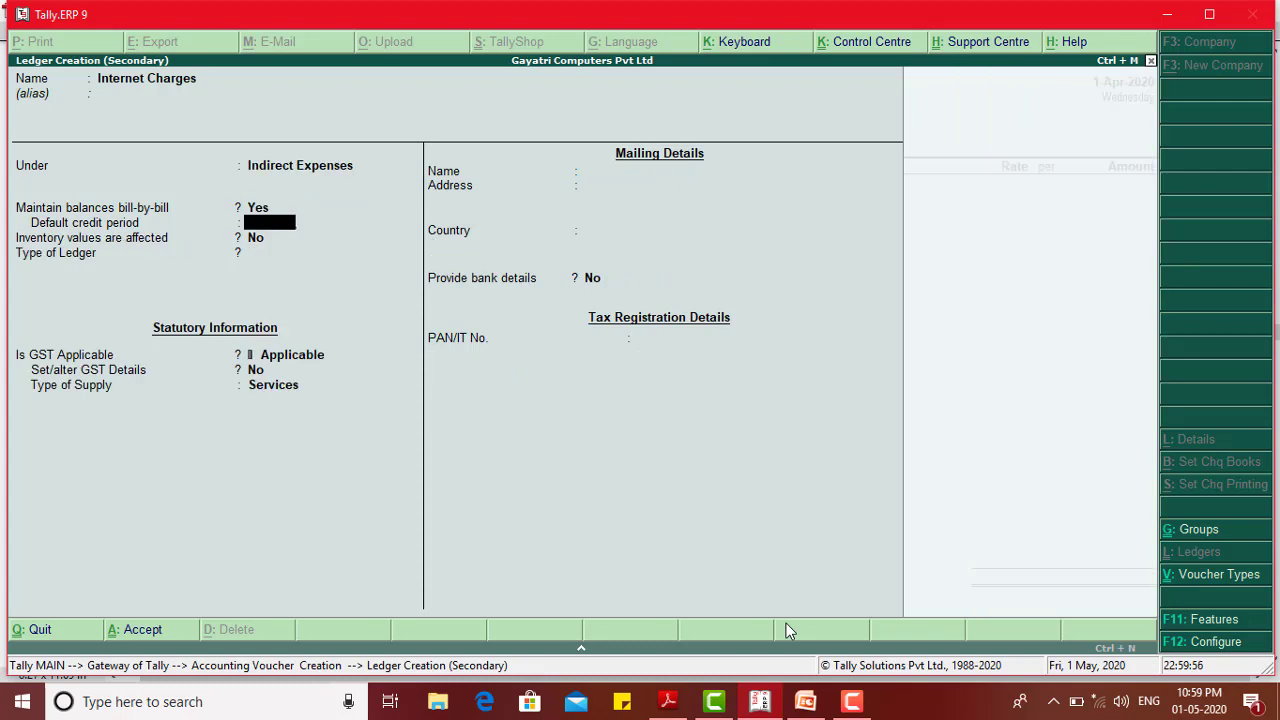
pyautogui.press('Return')
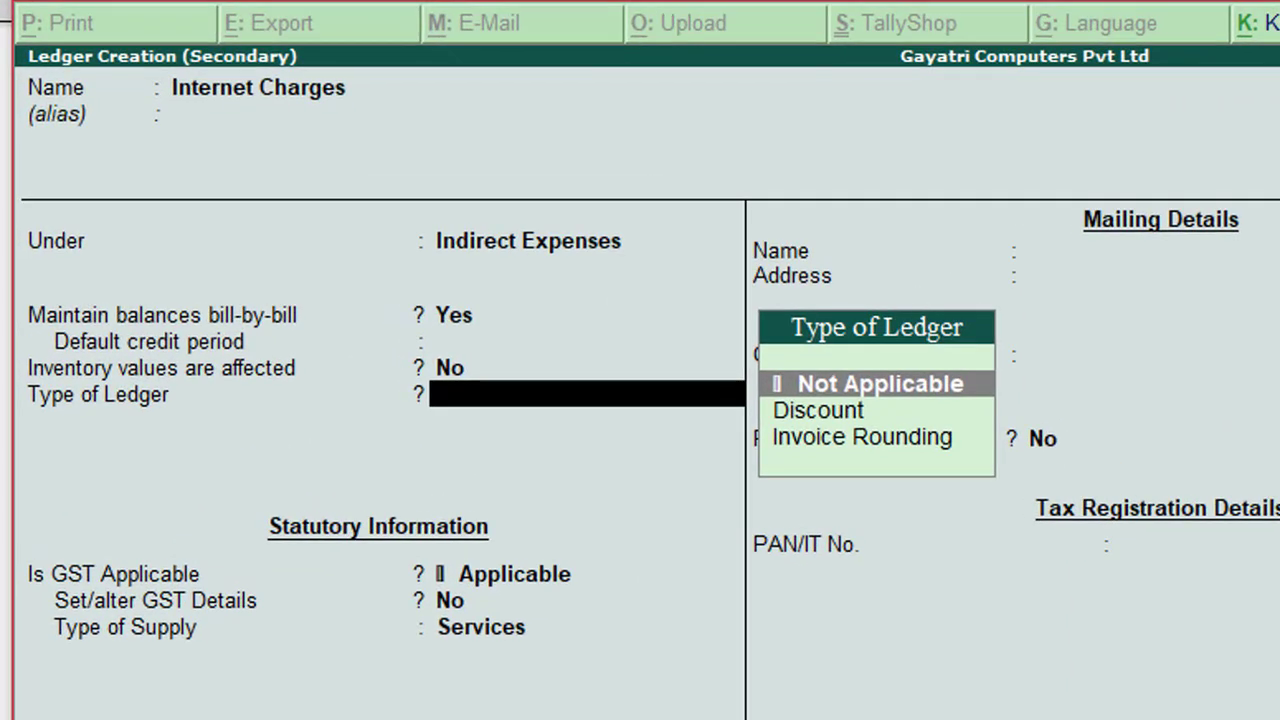
pyautogui.press('Down')
pyautogui.press('Down')
pyautogui.press('Up')
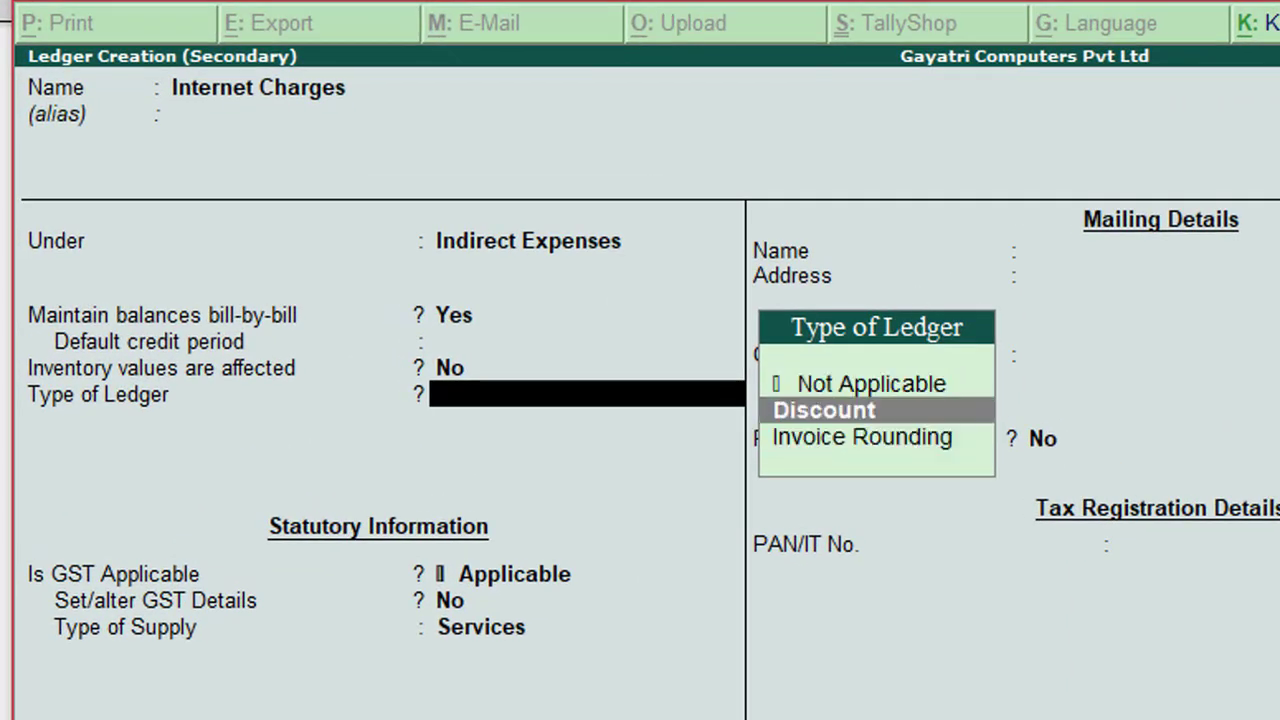
pyautogui.press('Up')
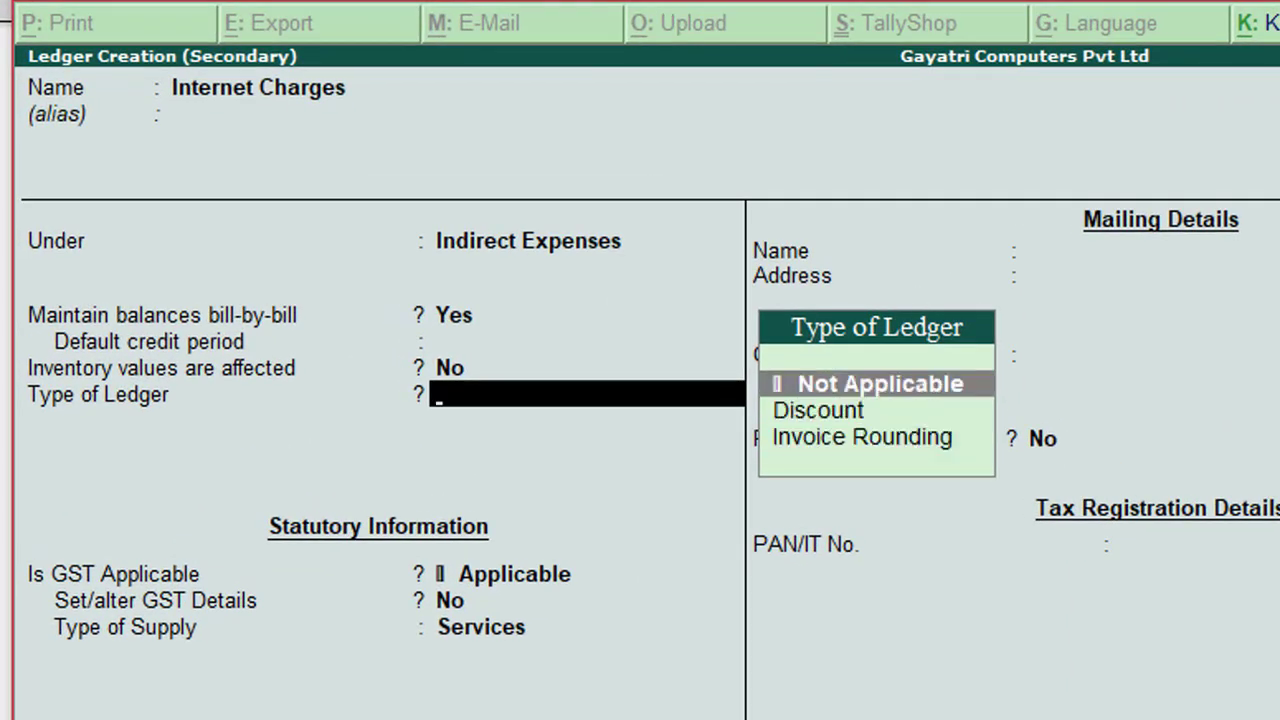
pyautogui.press('Return')
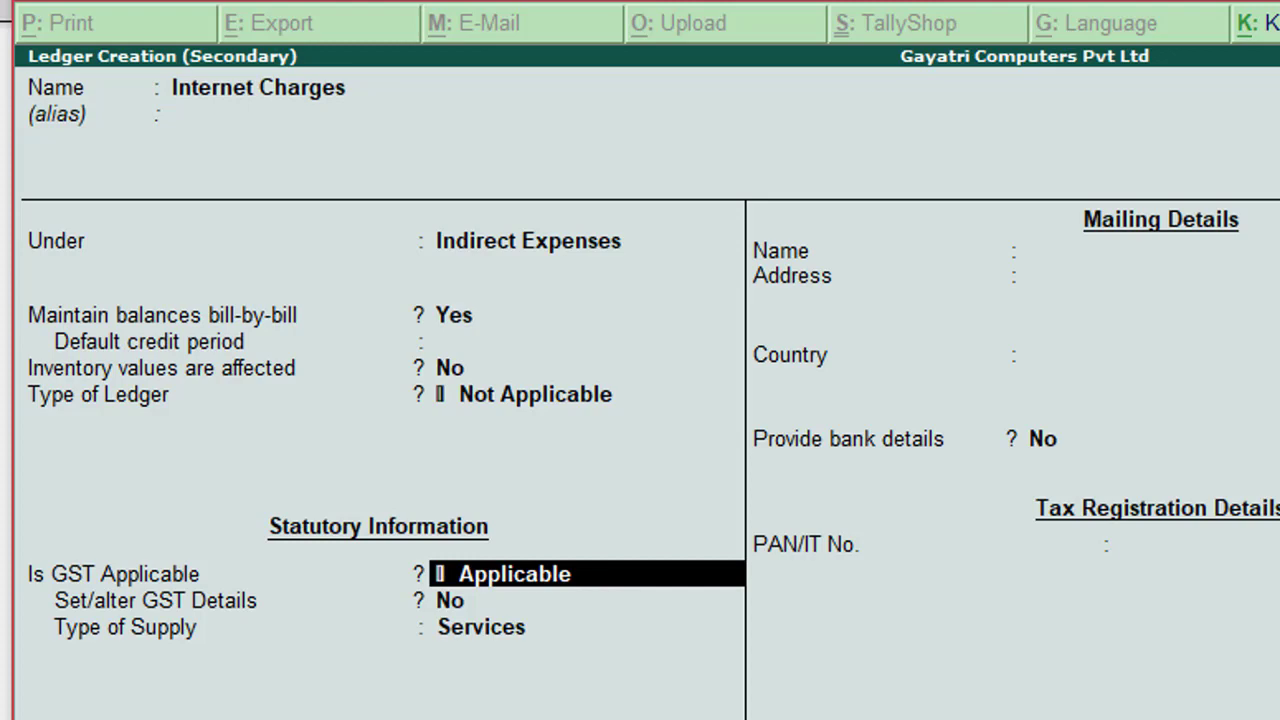
# Keep GST applicable, enable GST details for the ledger, and enter the description Internet Charges with HSN/SAC 998422
pyautogui.press('Return')
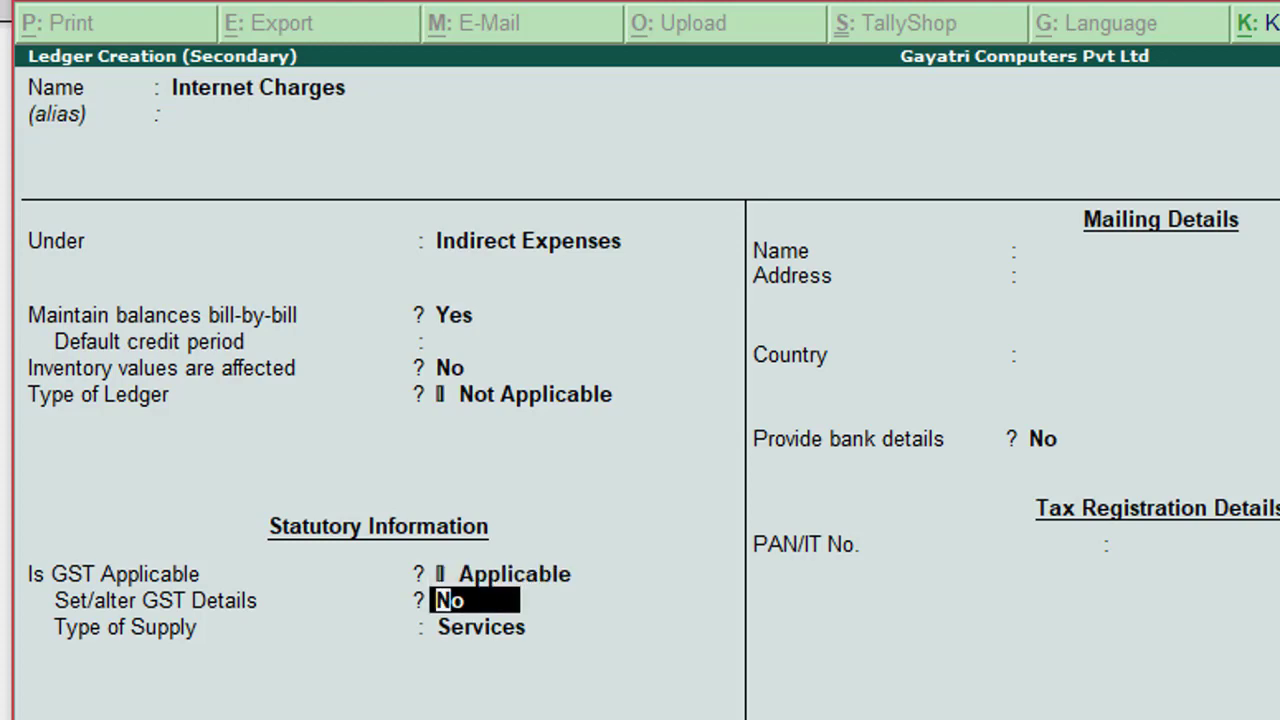
pyautogui.write('y')
pyautogui.press('Return')
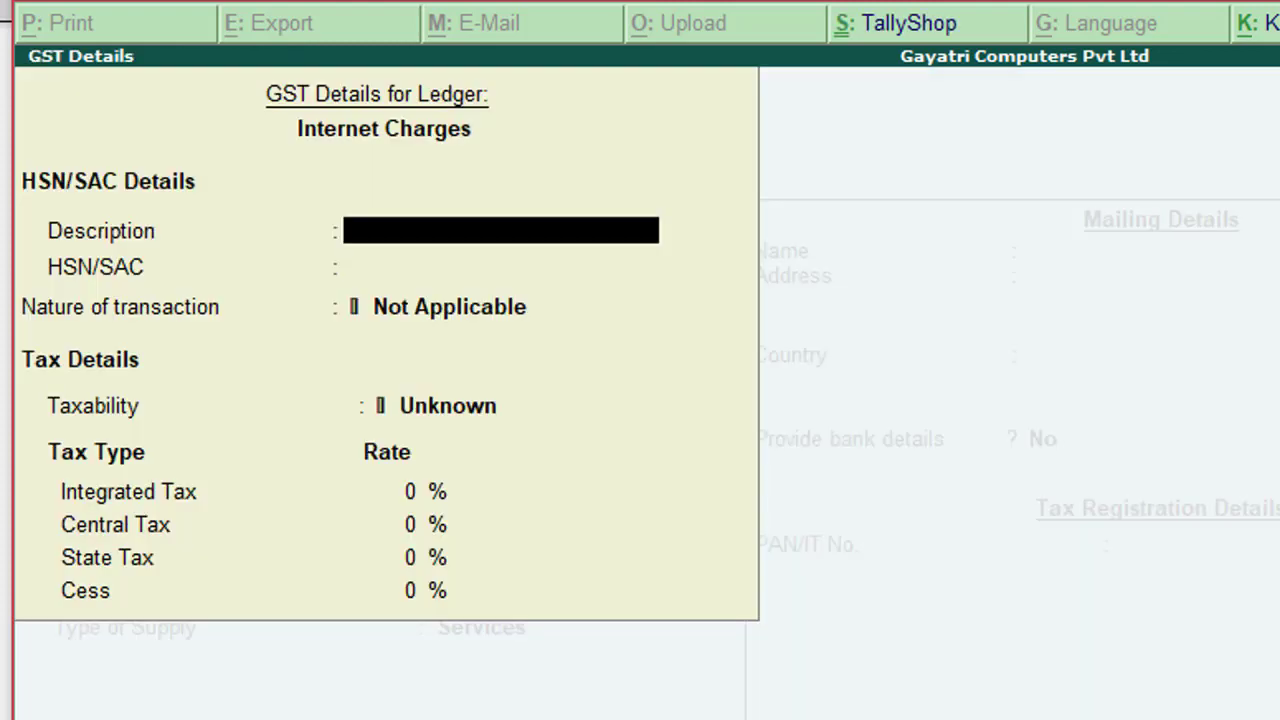
pyautogui.write('In')
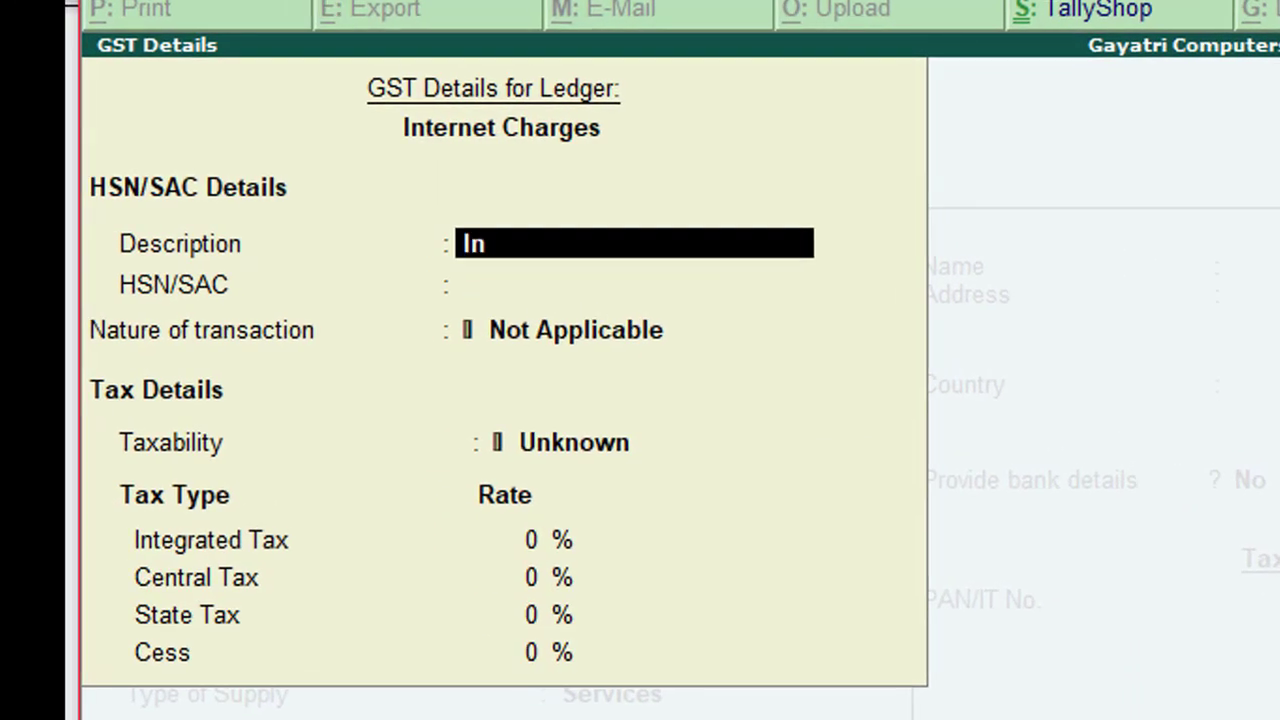
pyautogui.write('ternet')
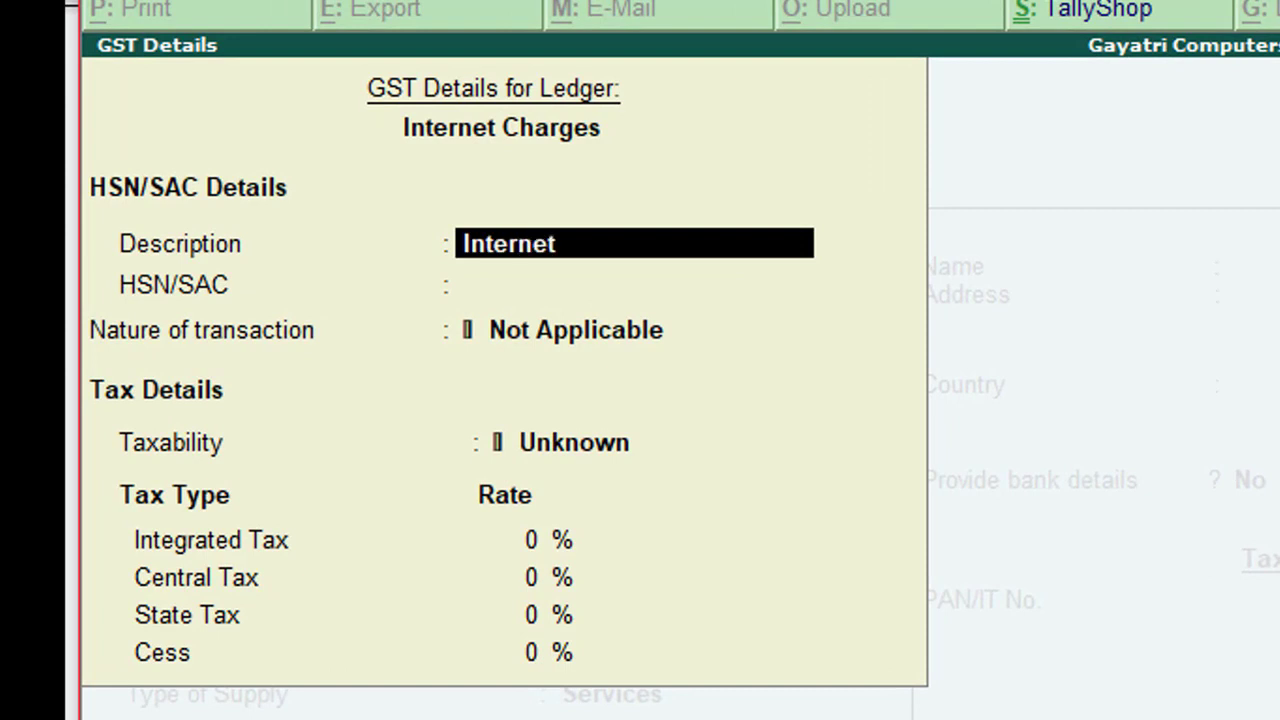
pyautogui.write(' Charges')
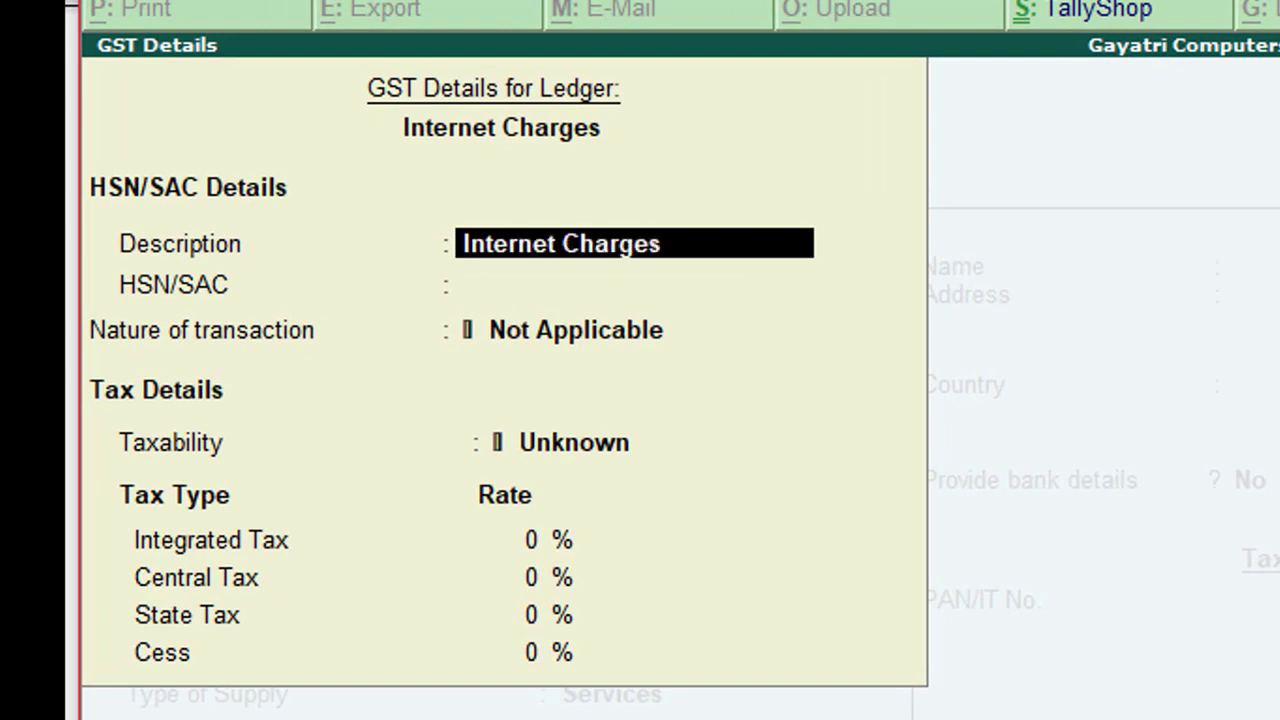
pyautogui.press('Return')
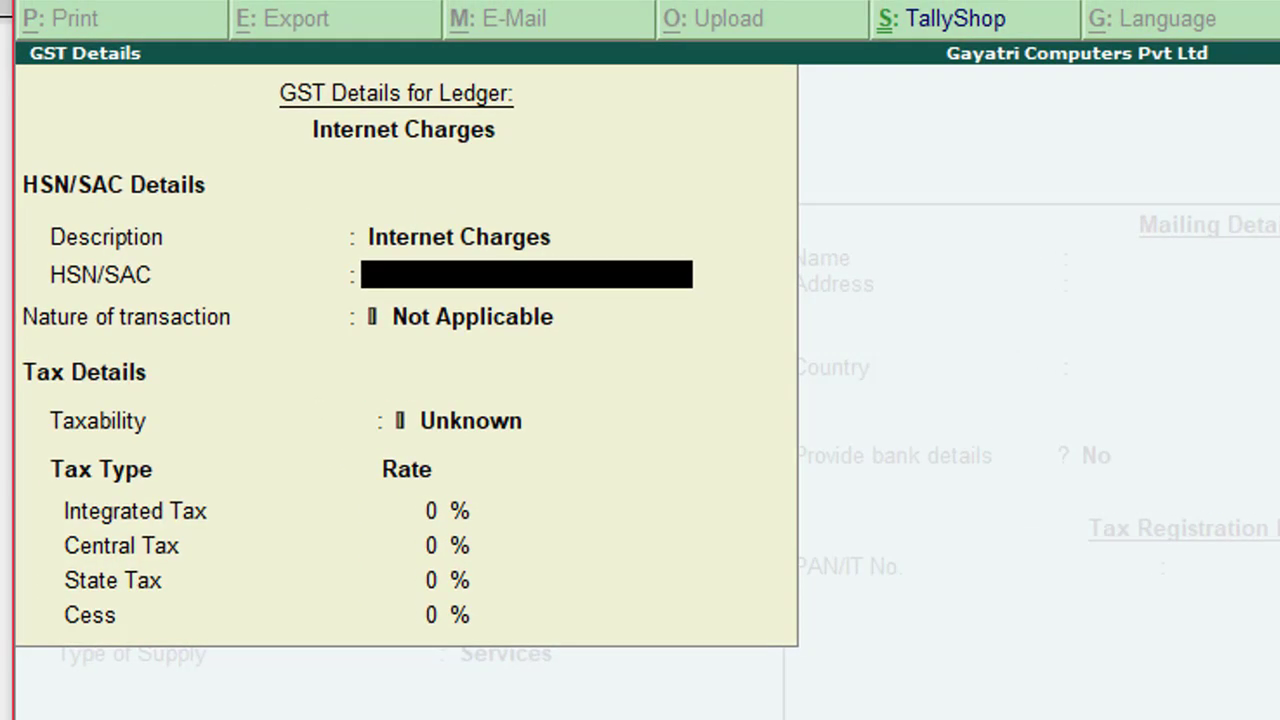
pyautogui.write('998422')
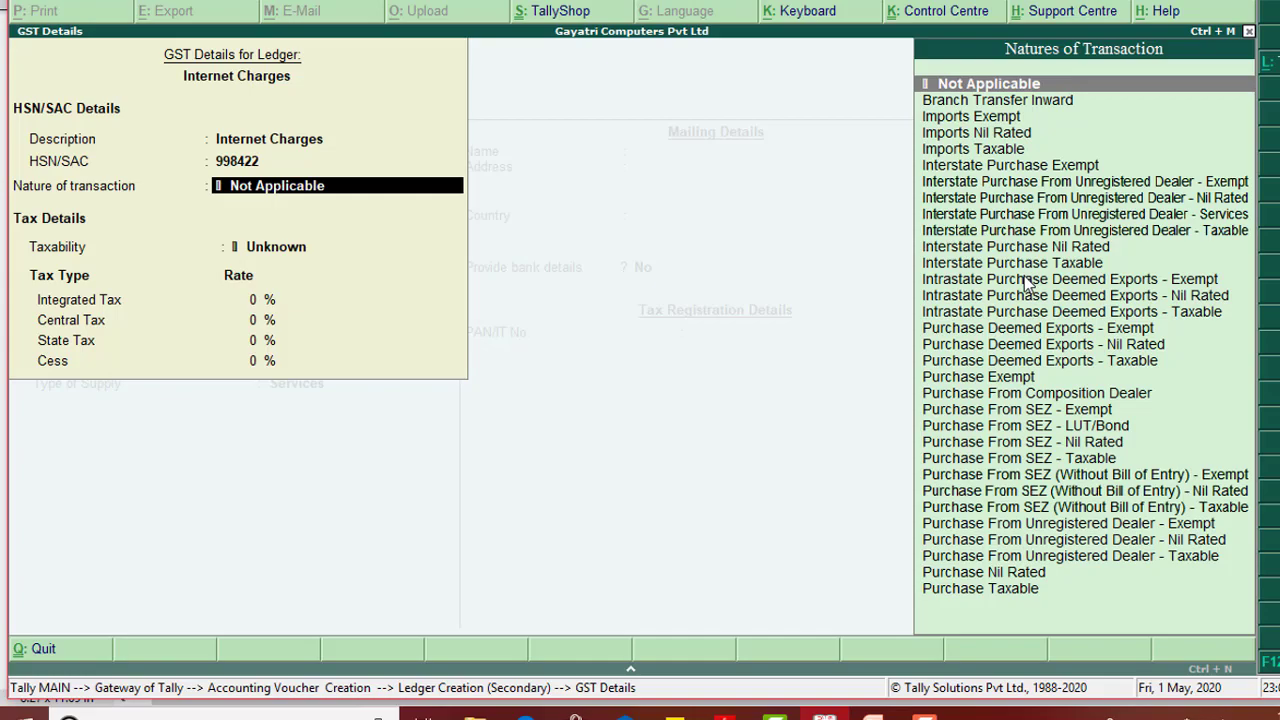
# Choose Purchase Taxable as the nature of transaction in the Internet Charges GST details
pyautogui.write('P')
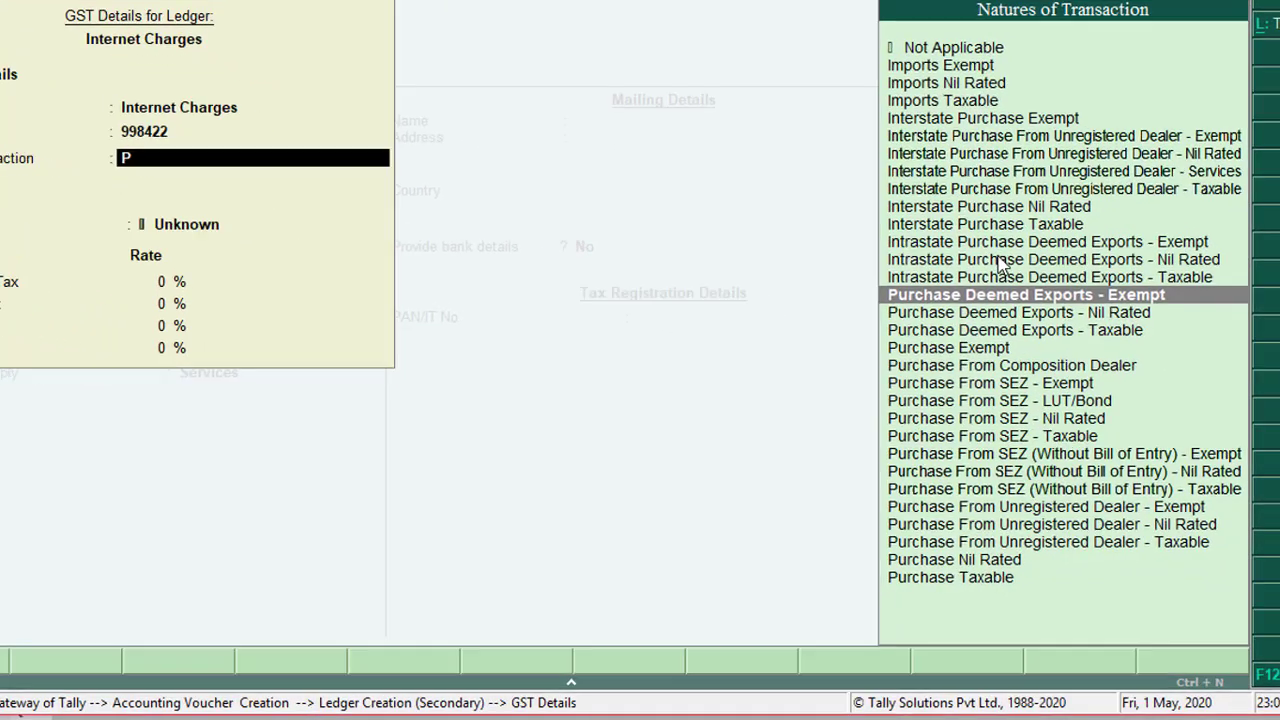
pyautogui.press('Down')
pyautogui.press('Down')
pyautogui.press('Down')
pyautogui.press('Down')
pyautogui.press('Down')
pyautogui.press('Down')
pyautogui.press('Down')
pyautogui.press('Down')
pyautogui.press('Down')
pyautogui.press('Down')
pyautogui.press('Down')
pyautogui.press('Down')
pyautogui.press('Down')
pyautogui.press('Down')
pyautogui.press('Down')
pyautogui.press('Down')
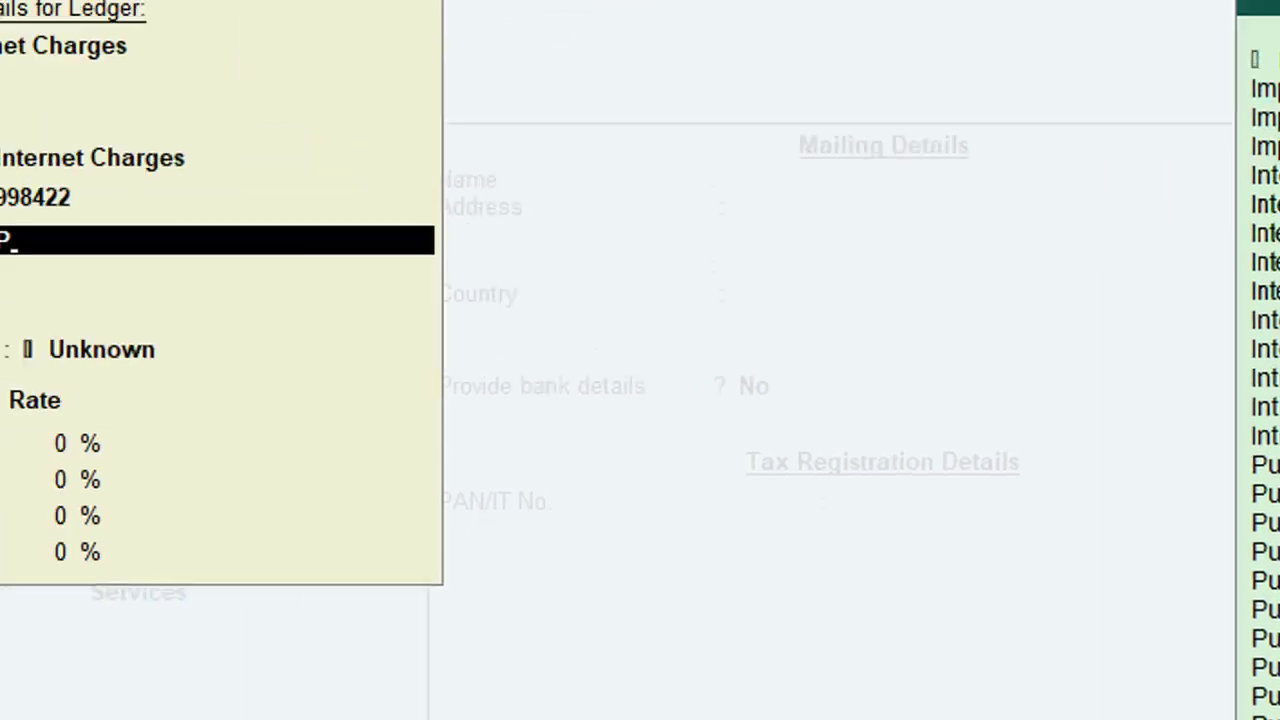
pyautogui.press('Return')
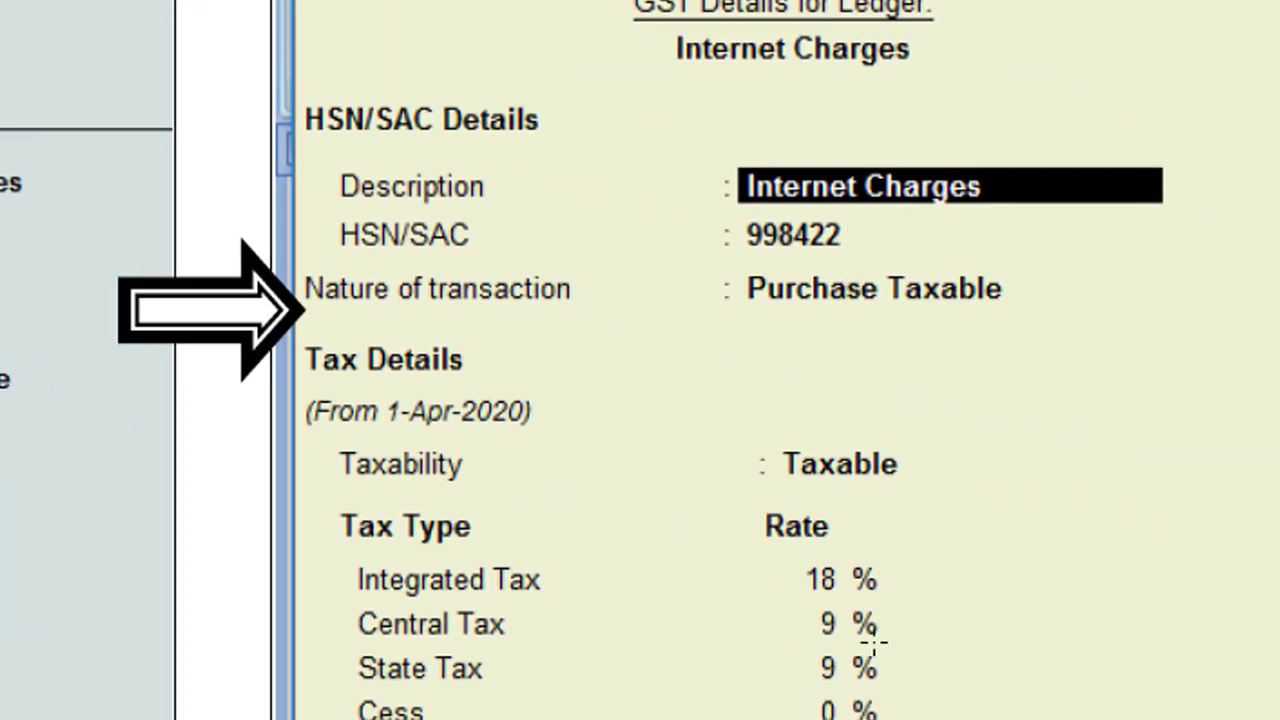
# Set Integrated Tax to 18% in the GST details and accept 9% each for Central Tax and State Tax
pyautogui.hotkey('alt', 'Tab')
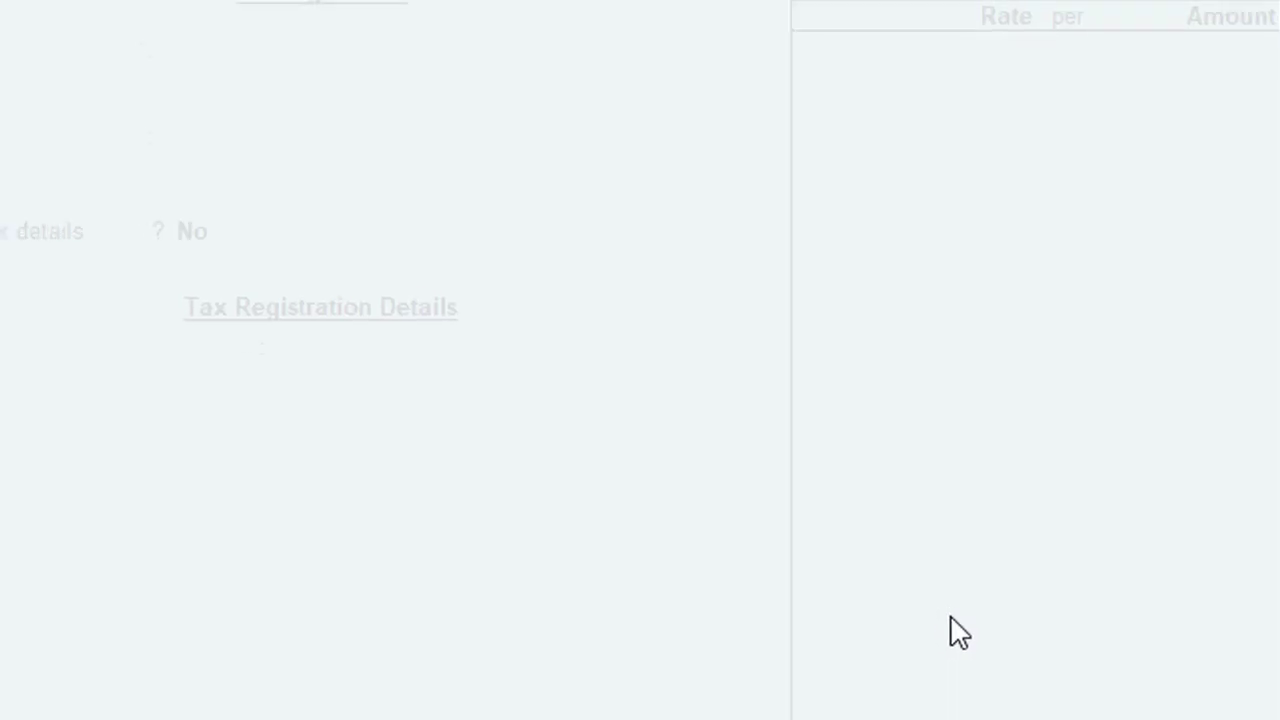
pyautogui.write('18')
pyautogui.press('Return')
pyautogui.press('Return')
pyautogui.press('Return')
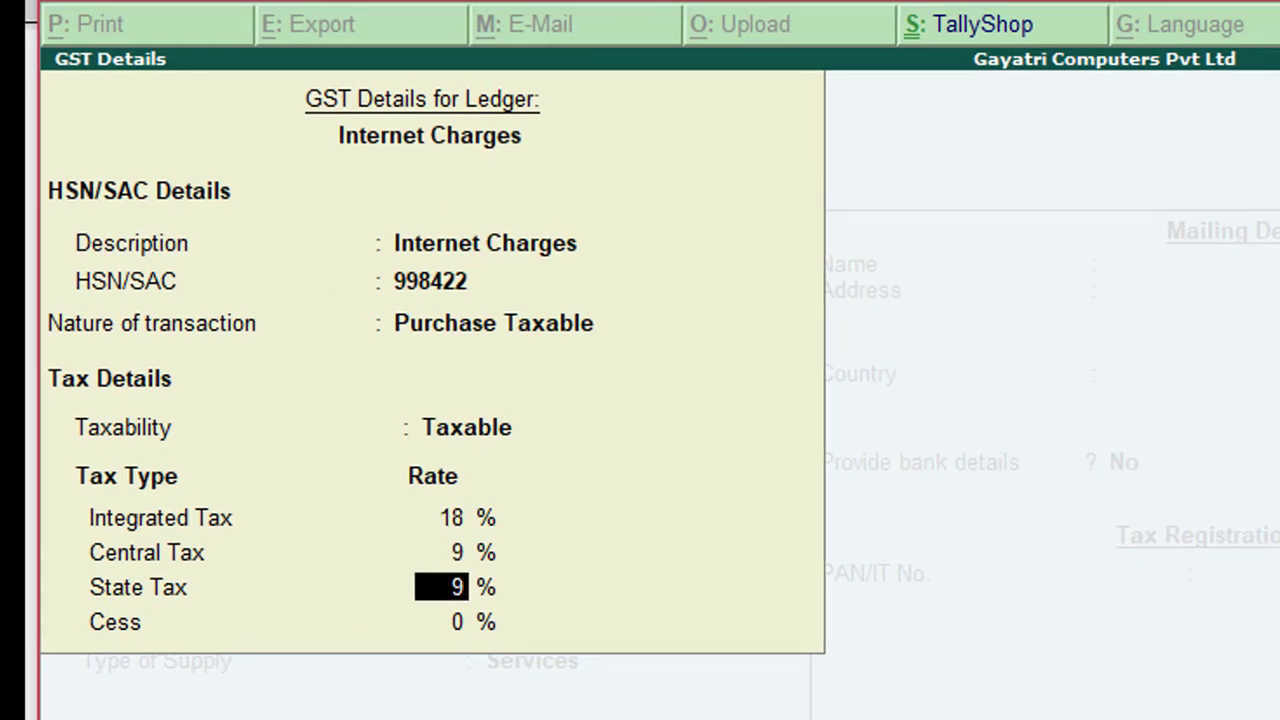
pyautogui.press('Return')
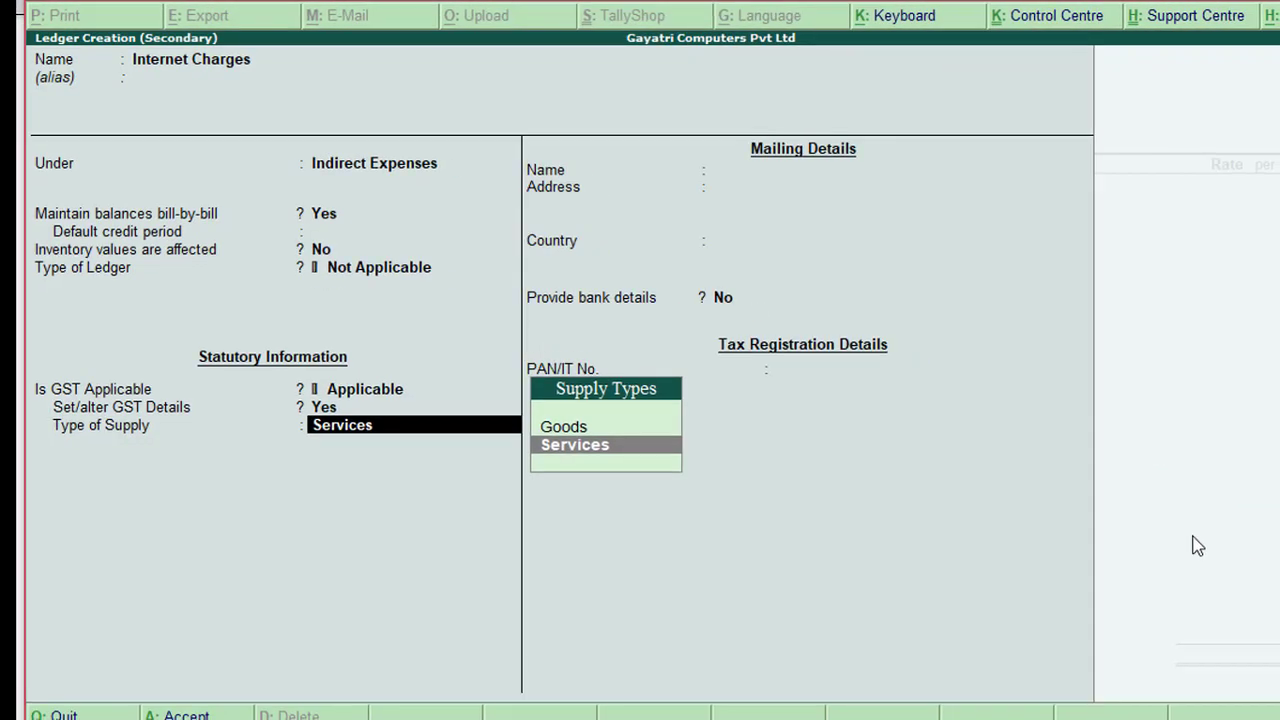
# Keep Services as the type of supply, provide no bank details, and save the Internet Charges ledger into the voucher
pyautogui.press('Return')
pyautogui.press('Return')
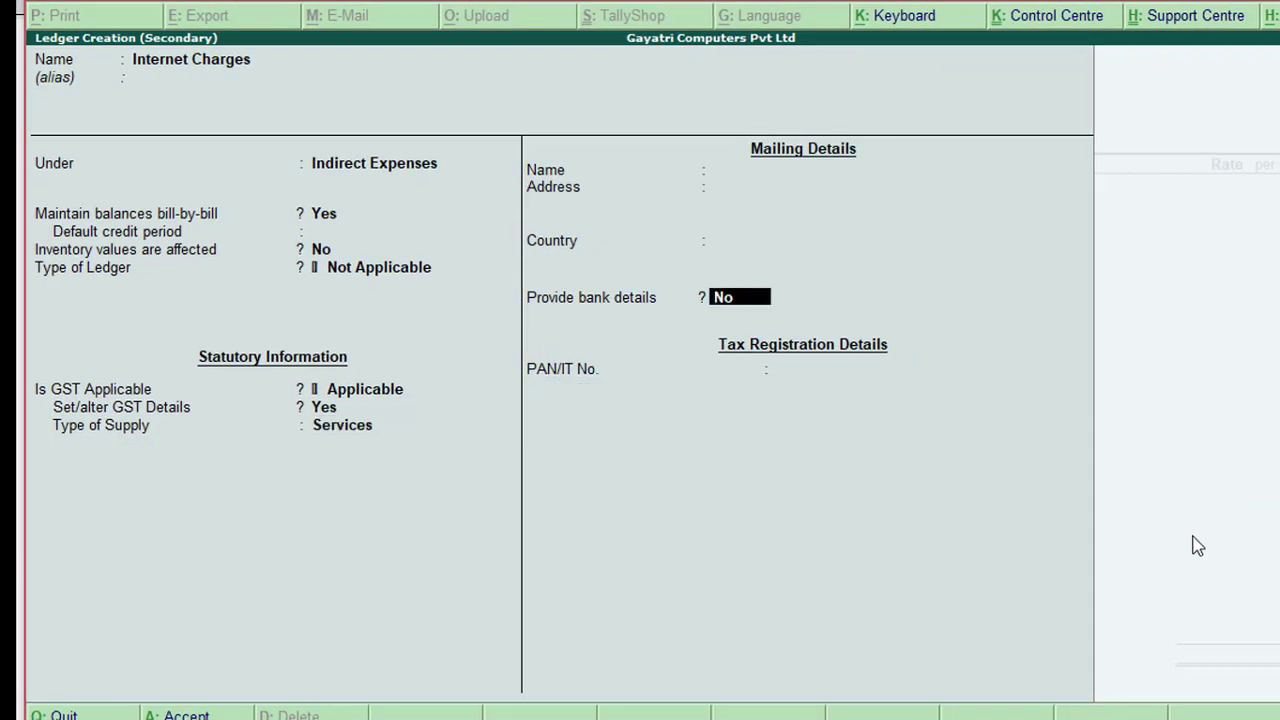
pyautogui.press('Return')
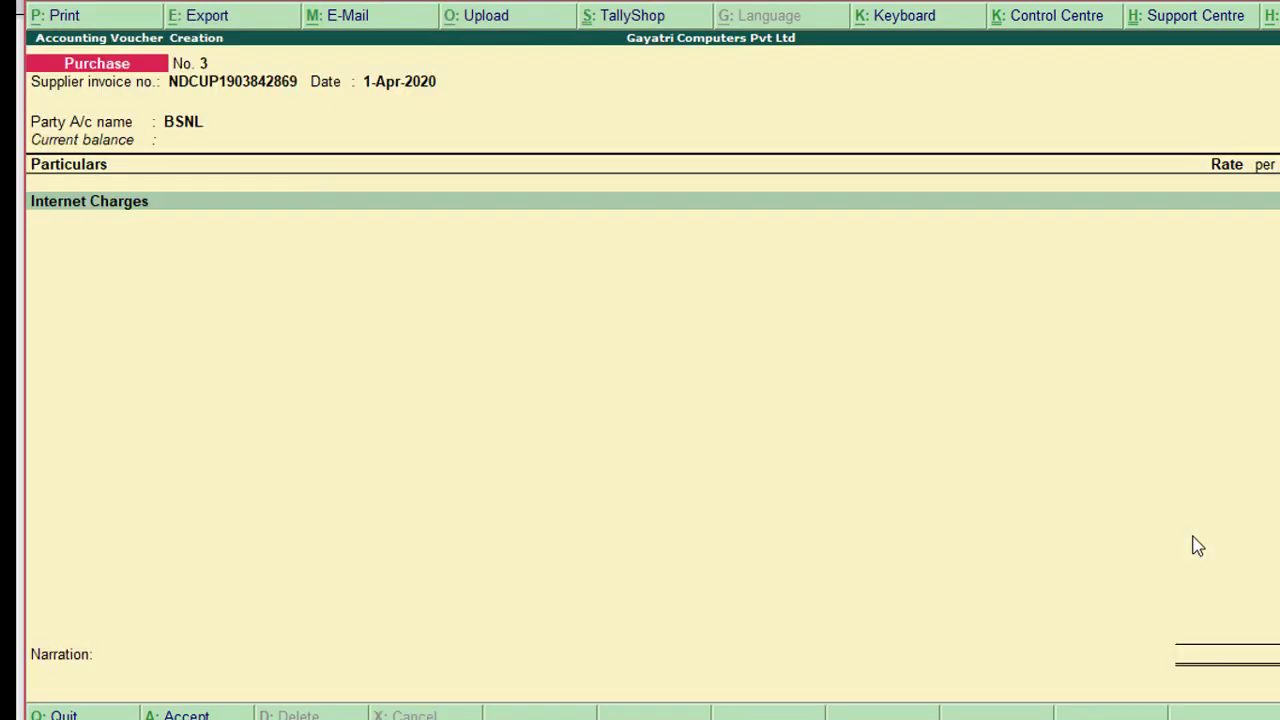
# Switch to the exercise PDF in Adobe Reader and highlight the BSNL invoice amount in exercise 3
pyautogui.hotkey('alt', 'Tab')
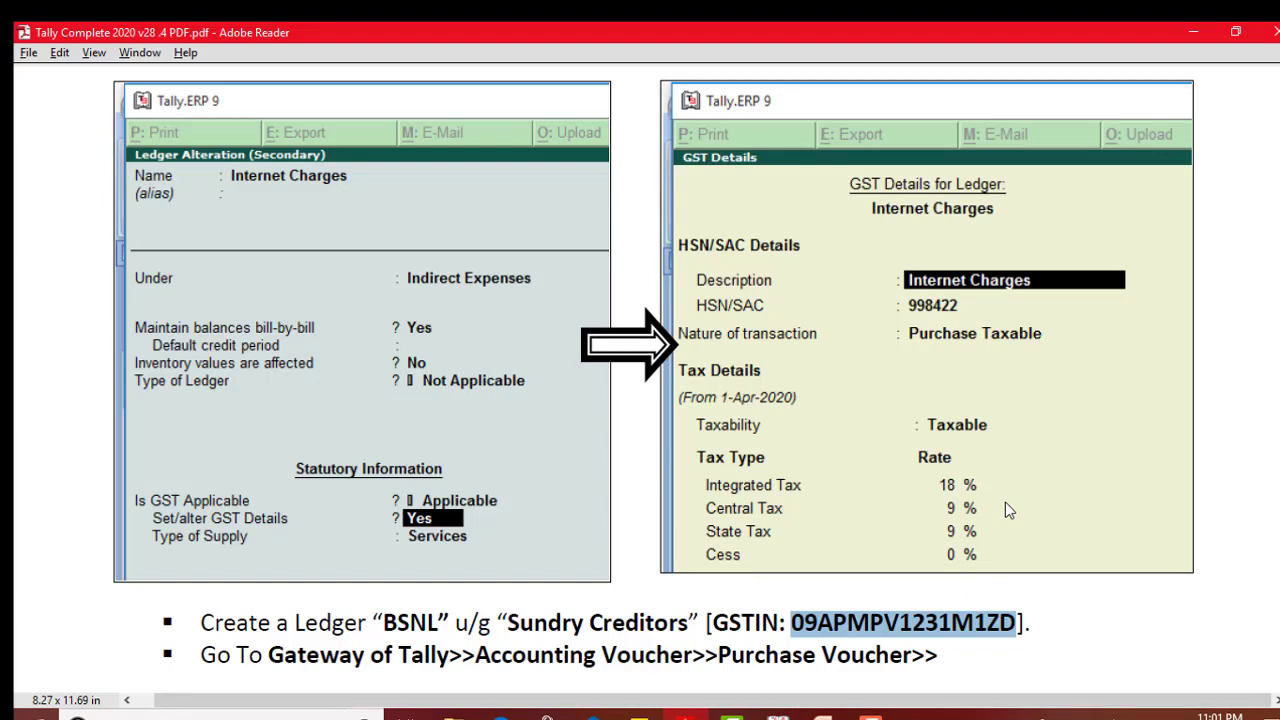
pyautogui.scroll(5, 1005, 502)
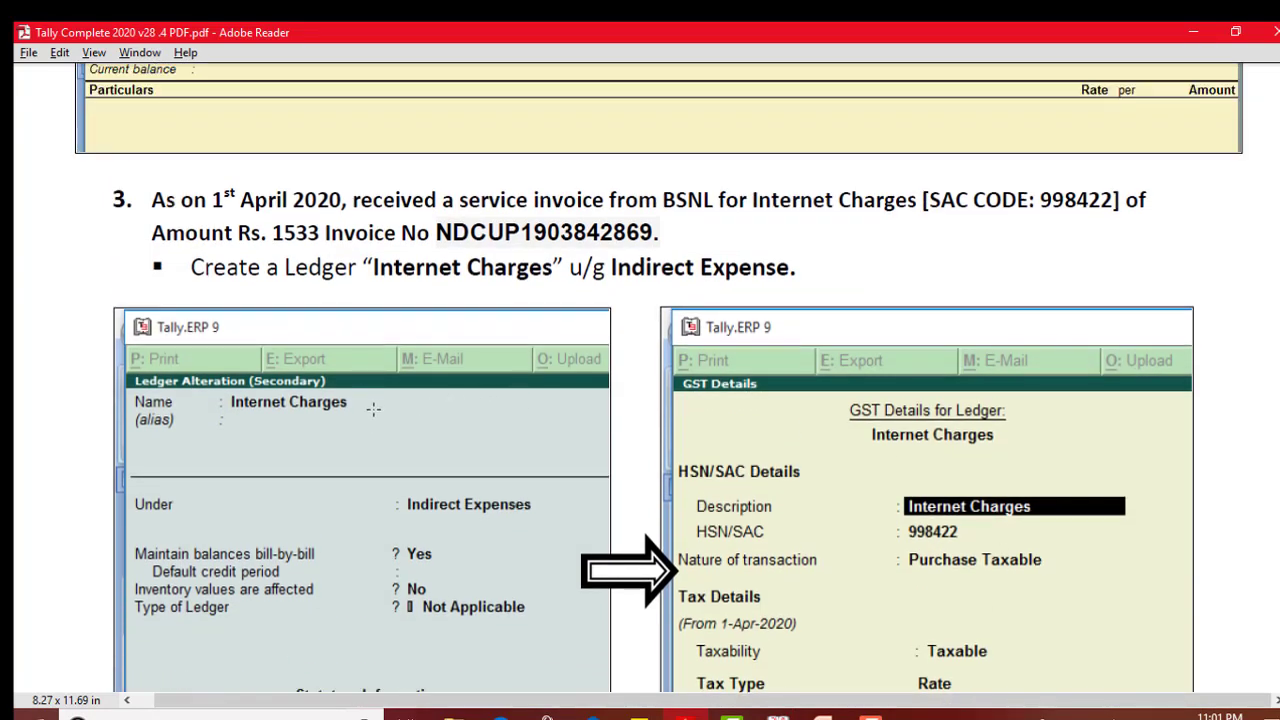
pyautogui.moveTo(273, 232); pyautogui.dragTo(321, 232)
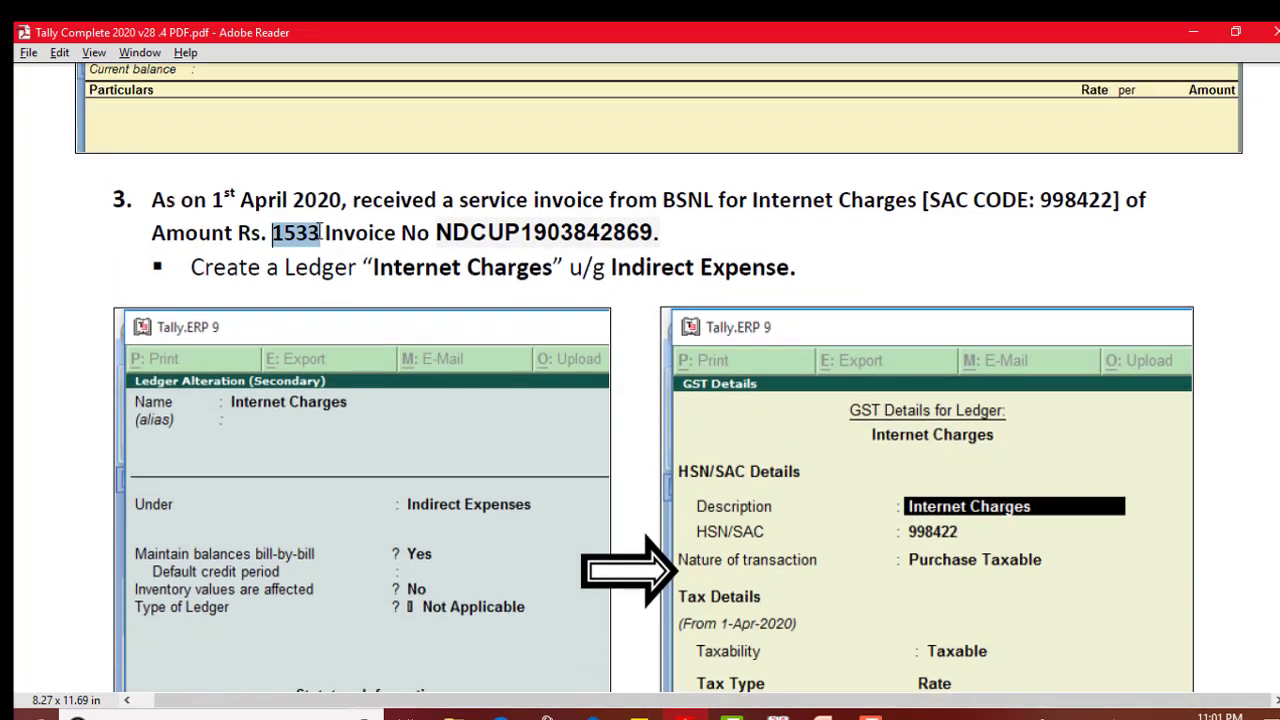
# Examine the PDF's sample purchase voucher and compare its Internet Charges and tax amounts with the invoice amount in exercise 3
pyautogui.scroll(-15, 361, 360)
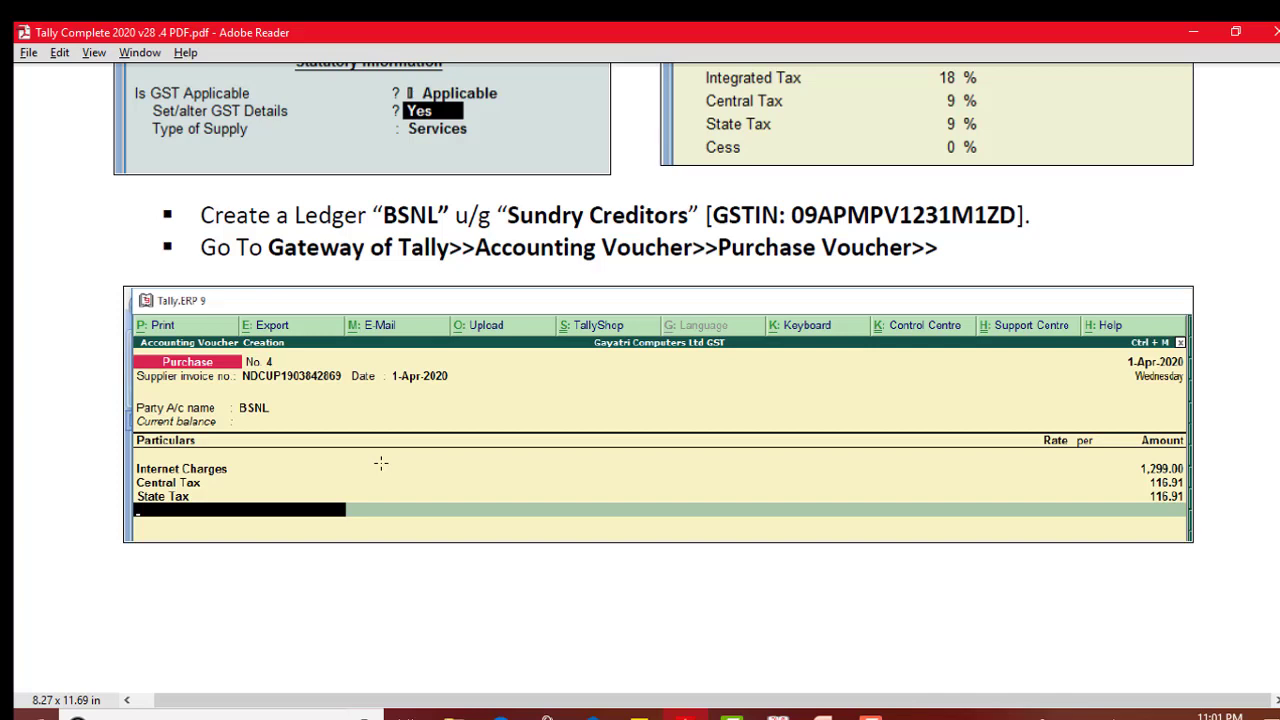
pyautogui.scroll(-1, 381, 462)
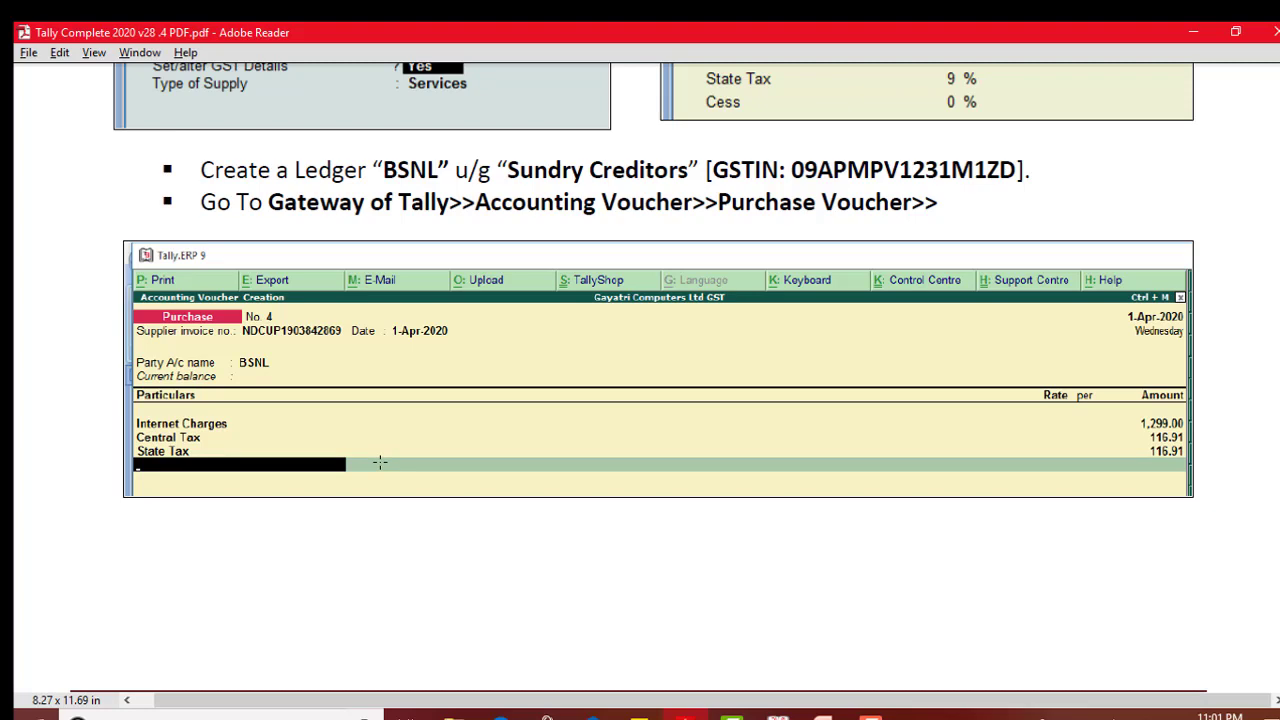
pyautogui.scroll(-10, 380, 462)
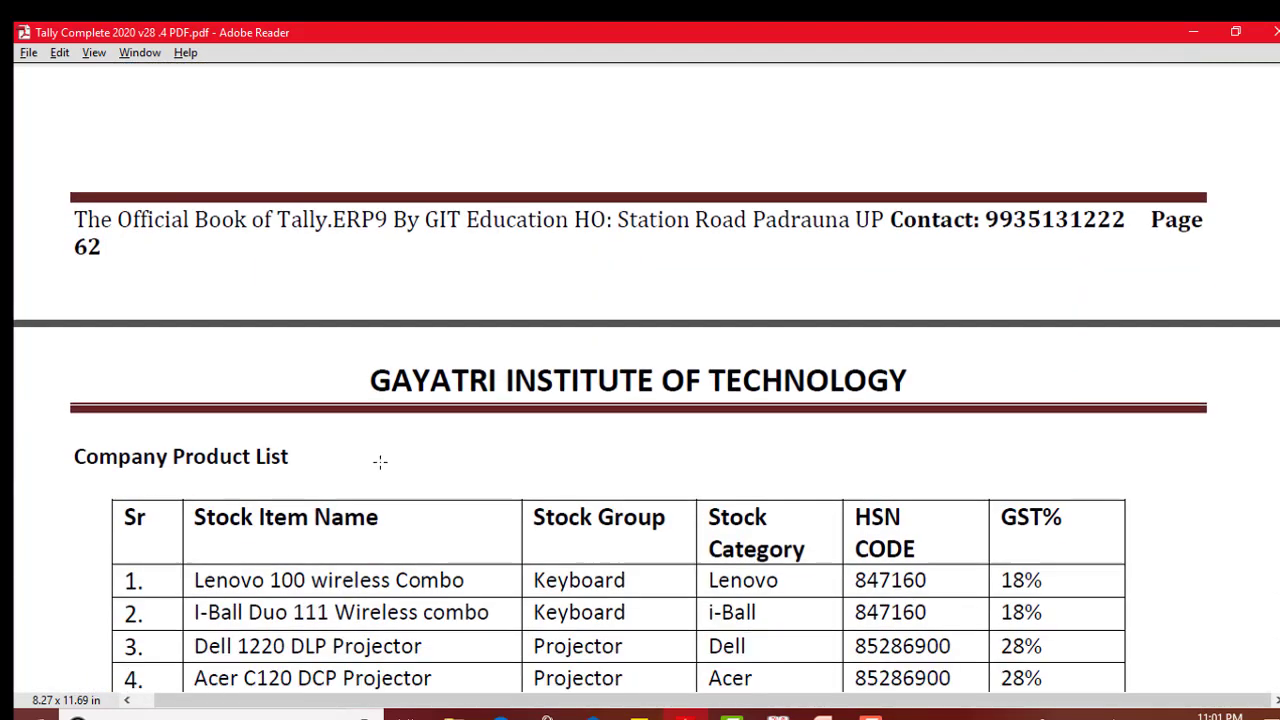
pyautogui.scroll(10, 380, 461)
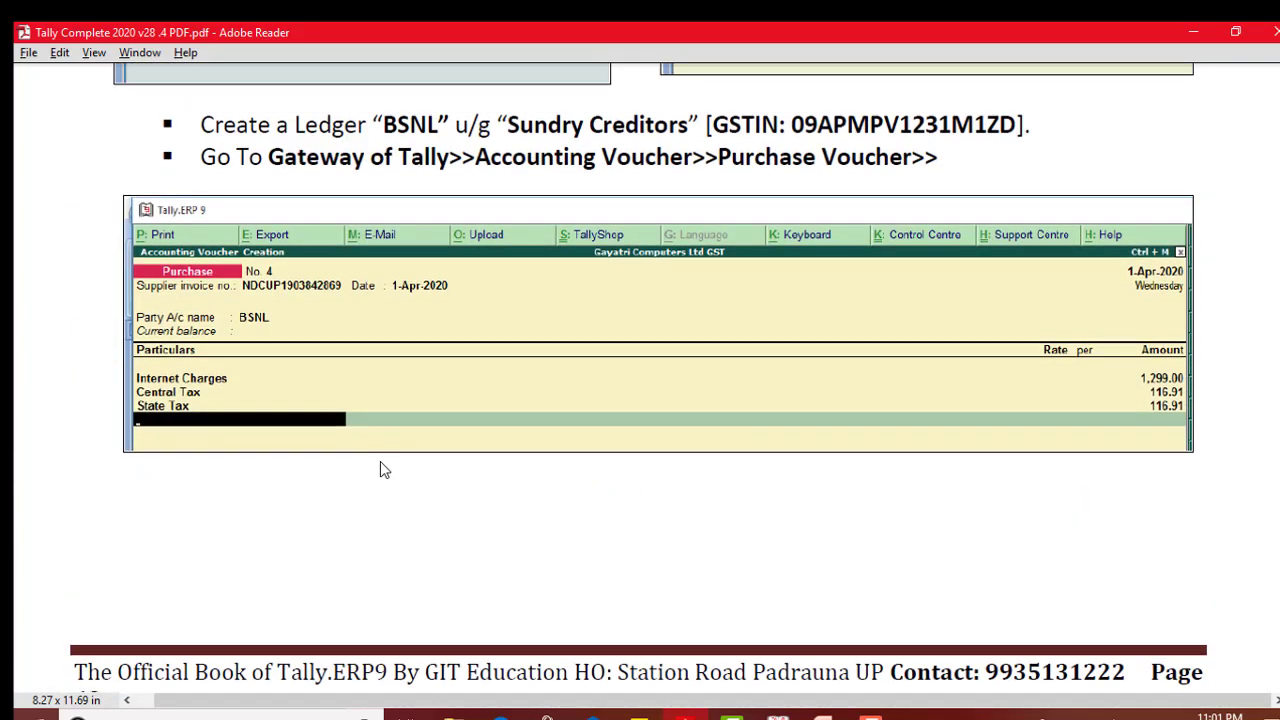
pyautogui.scroll(3, 380, 469)
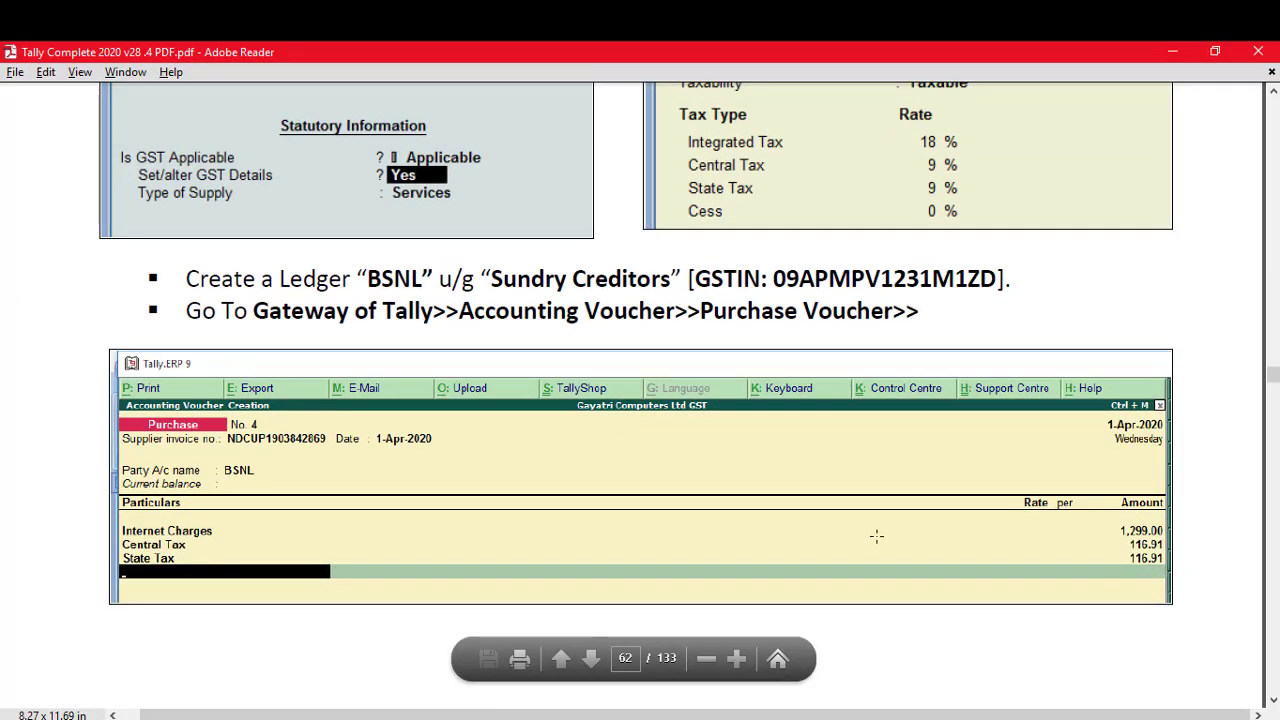
pyautogui.scroll(3, 876, 536)
pyautogui.scroll(3, 876, 536)
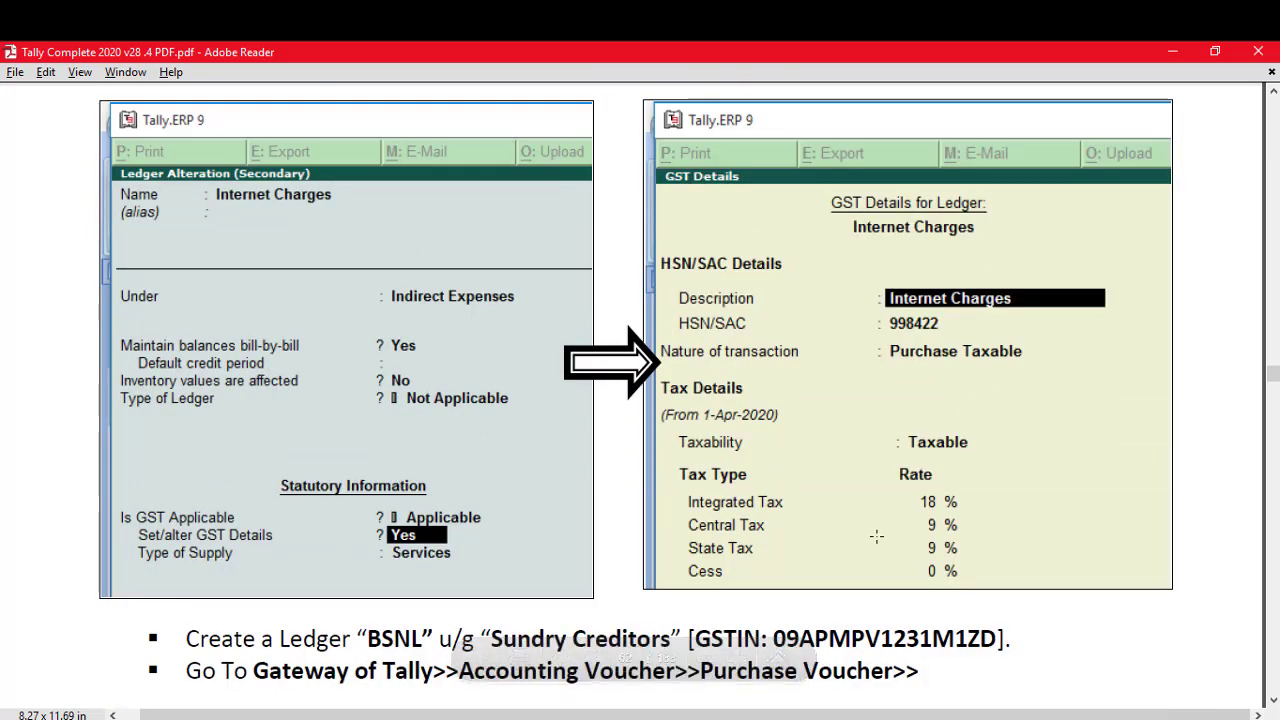
pyautogui.scroll(3, 876, 535)
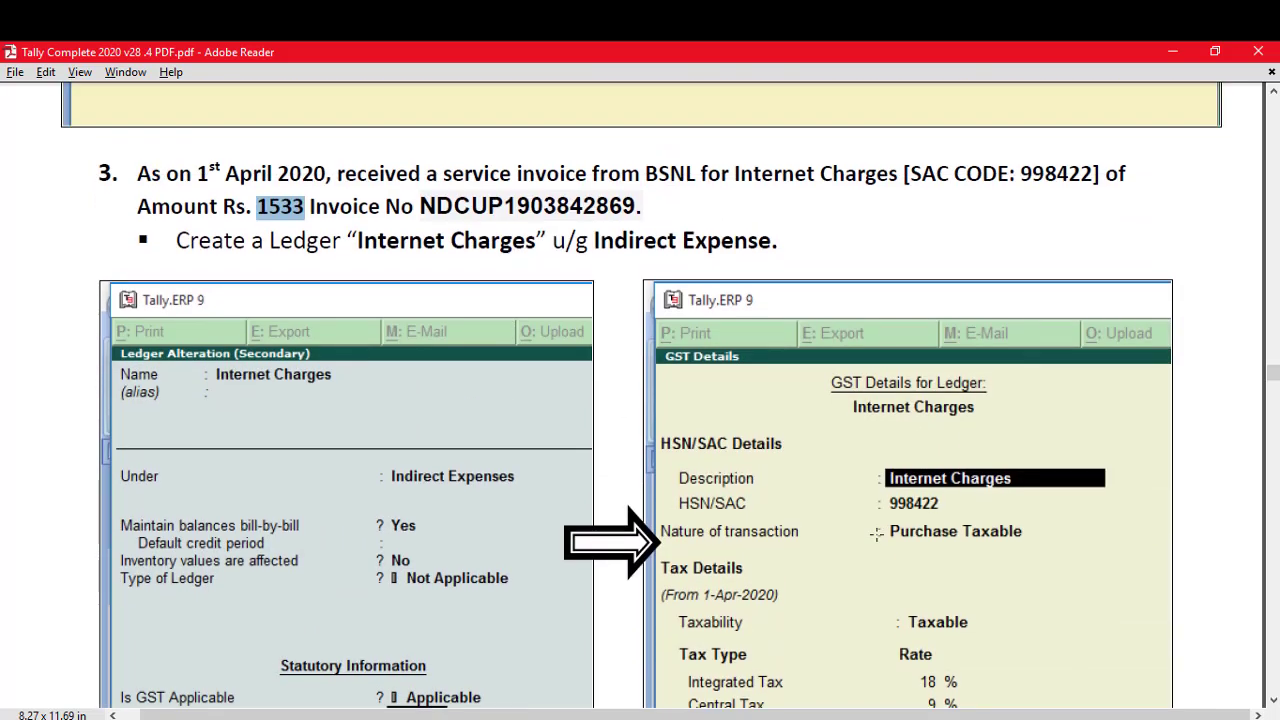
pyautogui.scroll(2, 876, 535)
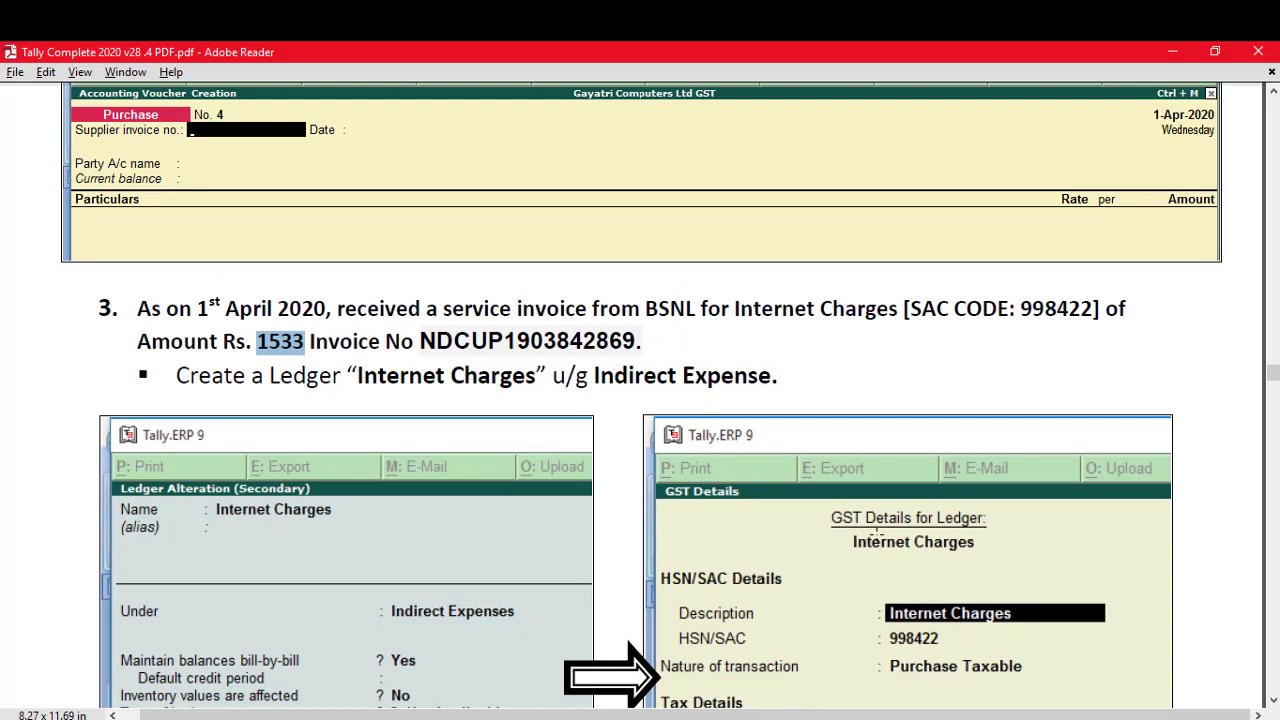
pyautogui.moveTo(628, 645)
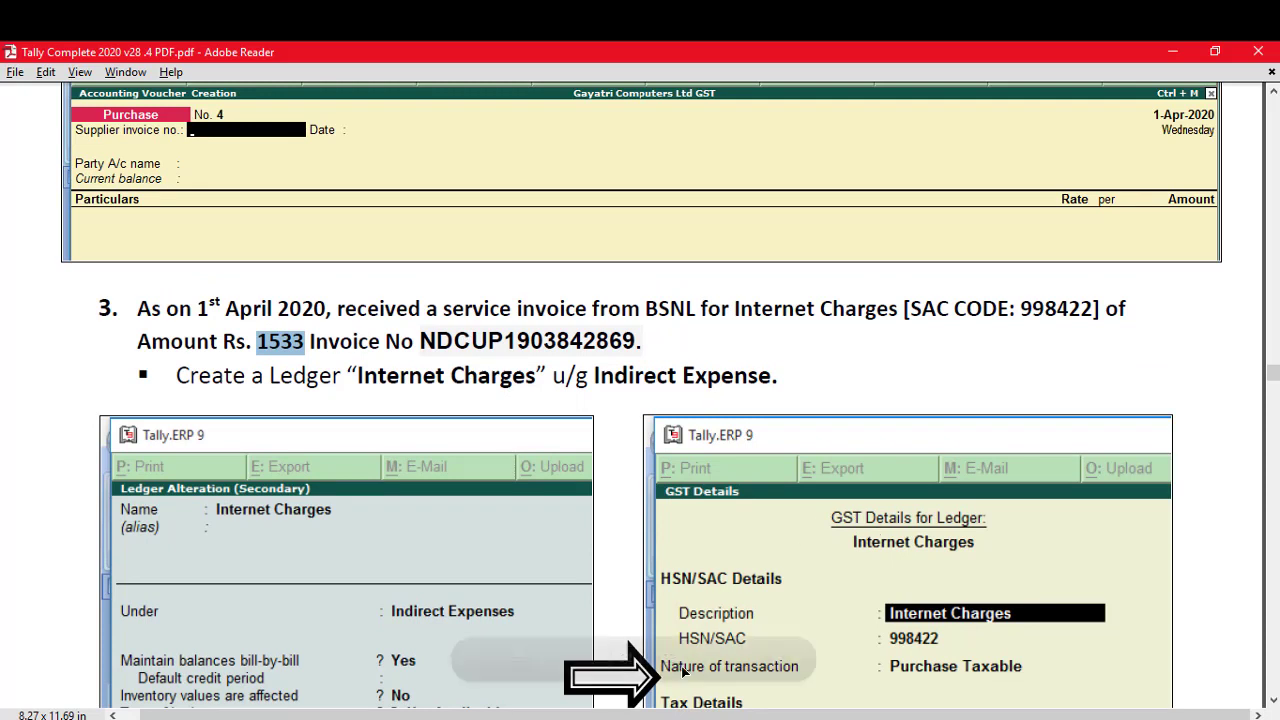
# Return to Tally.ERP 9 and allow entry of amounts inclusive of tax for ledgers in the purchase invoice configuration
pyautogui.hotkey('alt', 'Tab')
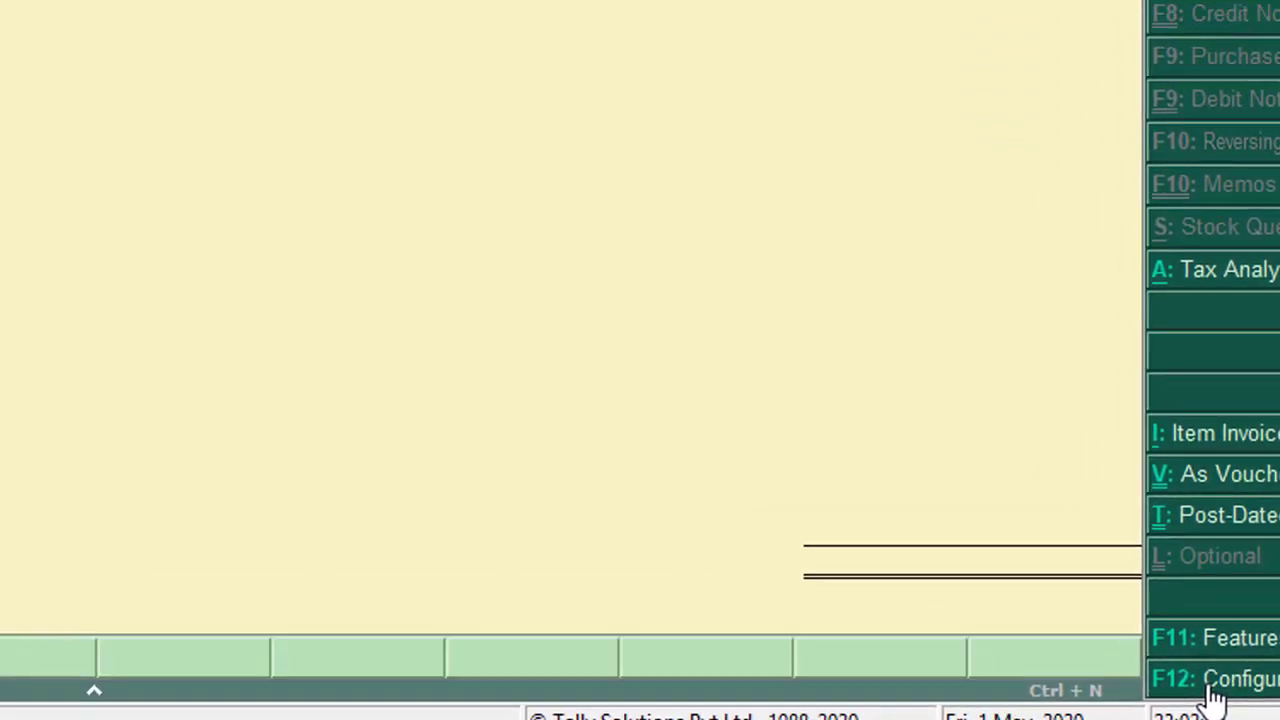
pyautogui.click(1212, 690)
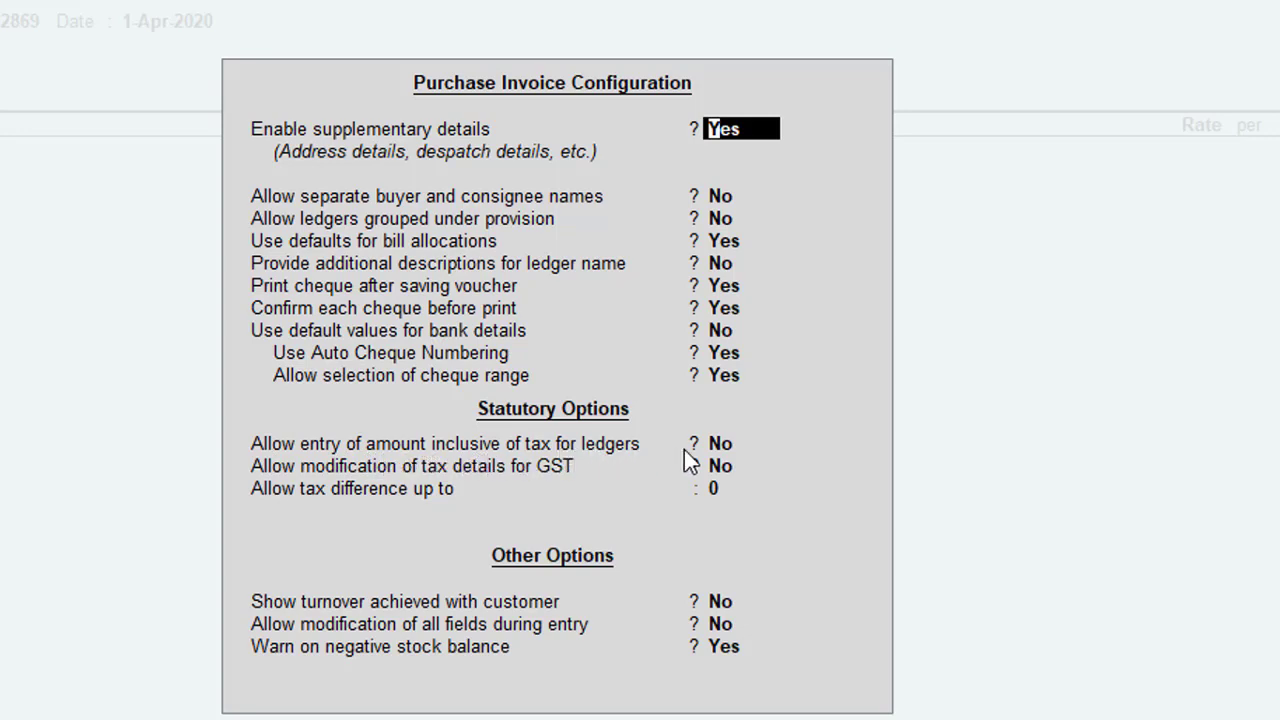
pyautogui.click(722, 443)
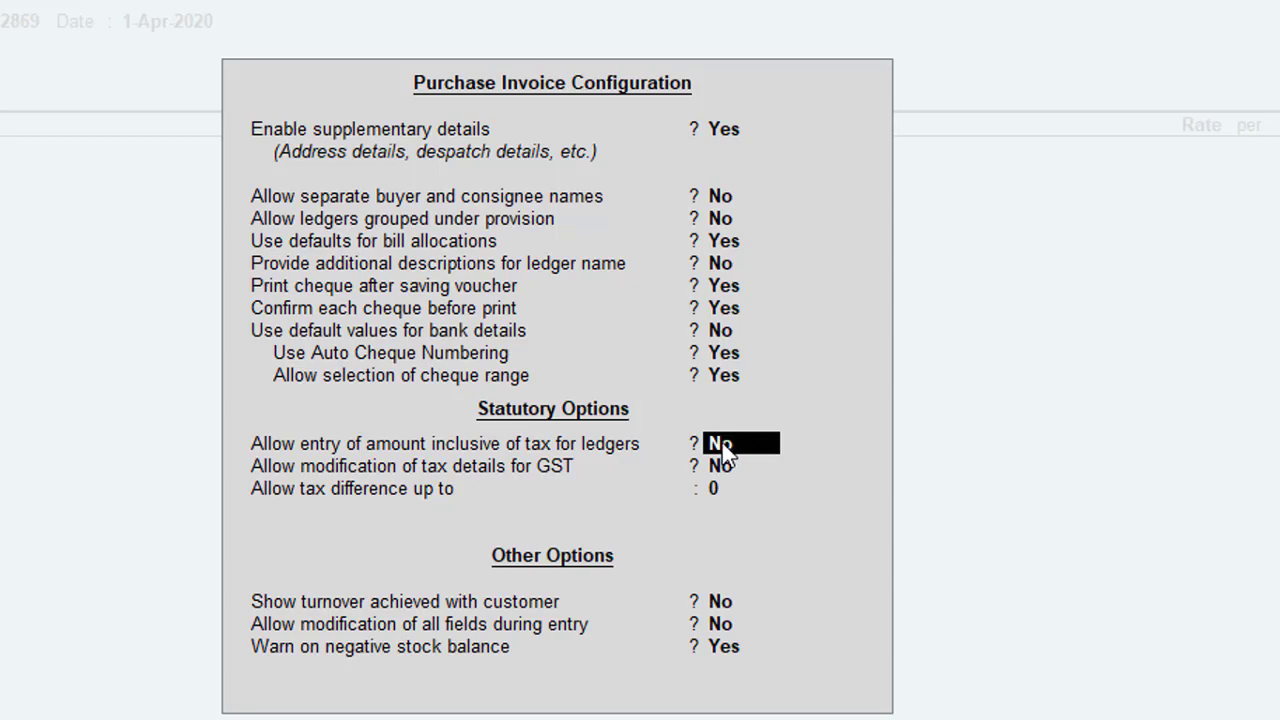
pyautogui.write('y')
pyautogui.press('Return')
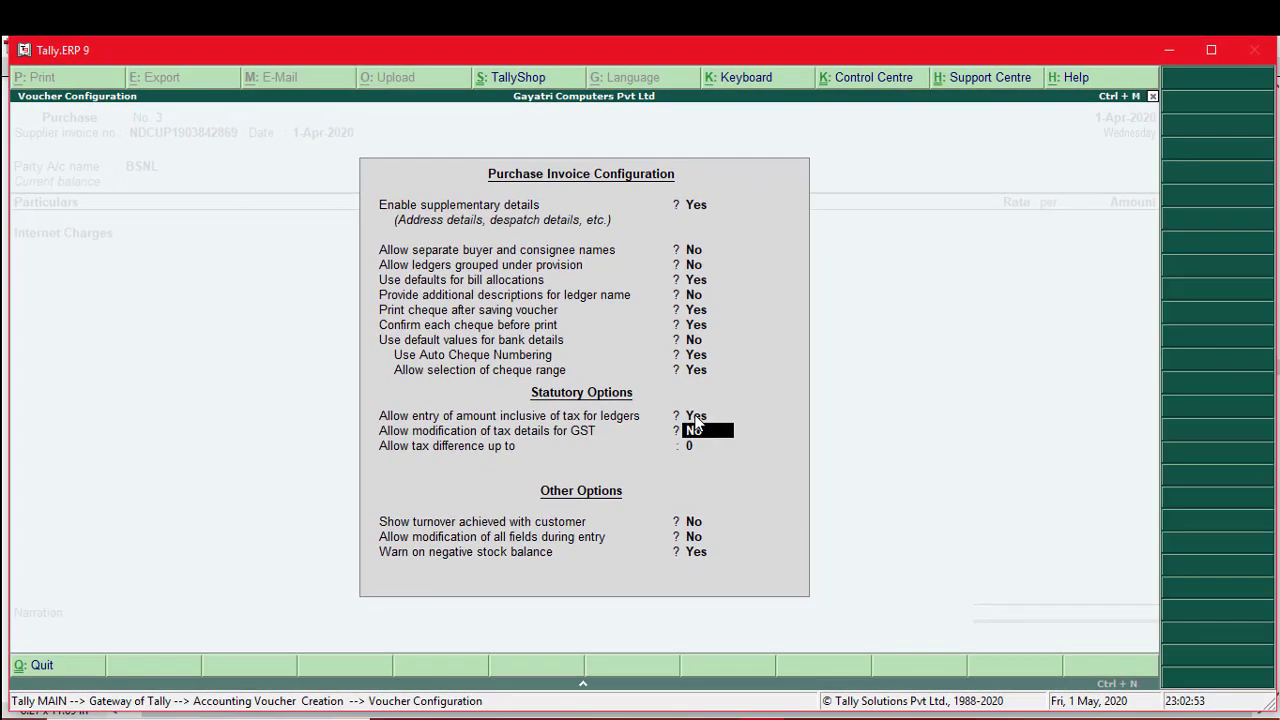
pyautogui.hotkey('ctrl', 'a')
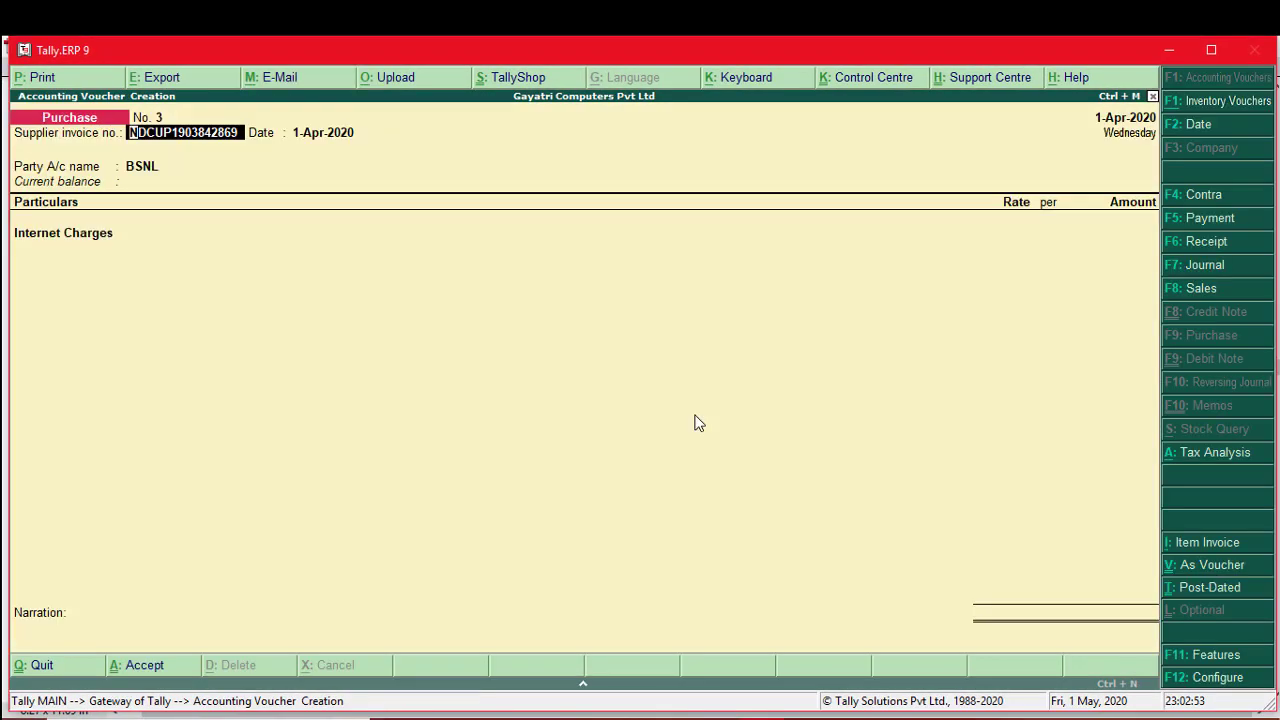
# Keep the existing supplier invoice number, date and BSNL party with its supplier details in the purchase voucher
pyautogui.press('Return')
pyautogui.press('Return')
pyautogui.press('Return')
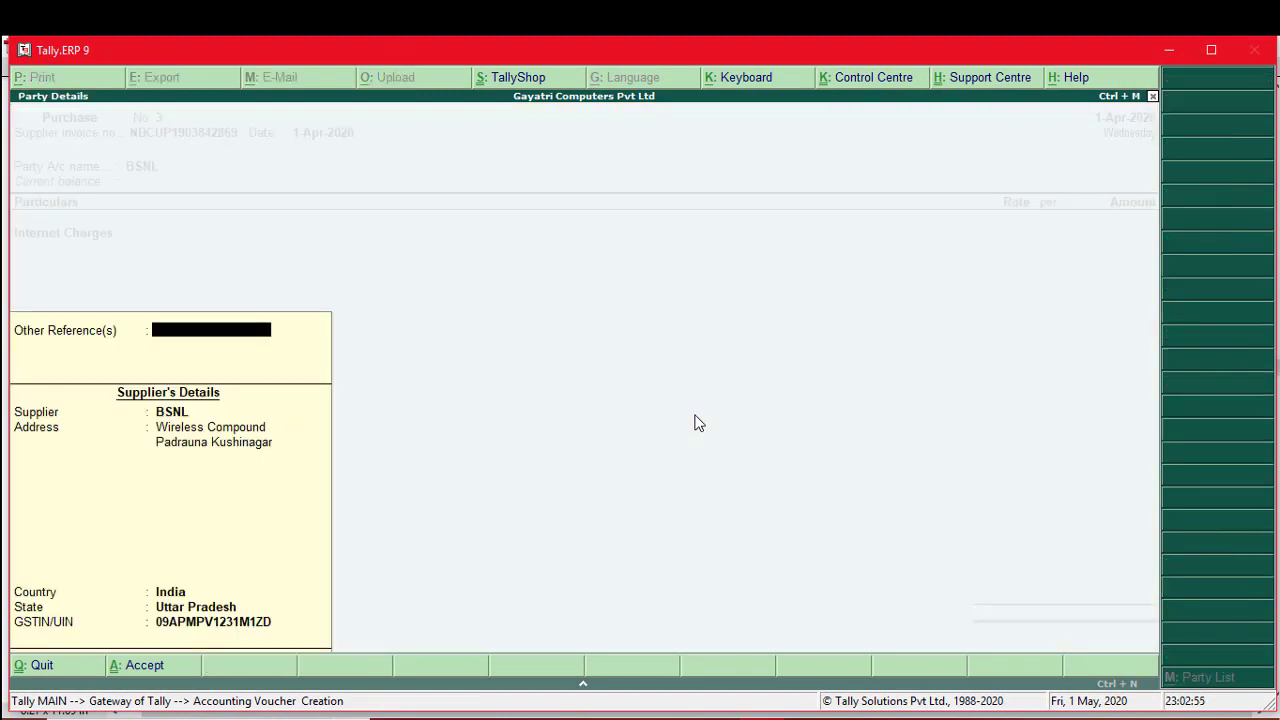
pyautogui.press('Return')
pyautogui.press('Return')
pyautogui.press('Return')
pyautogui.press('Return')
pyautogui.press('Return')
pyautogui.press('Return')
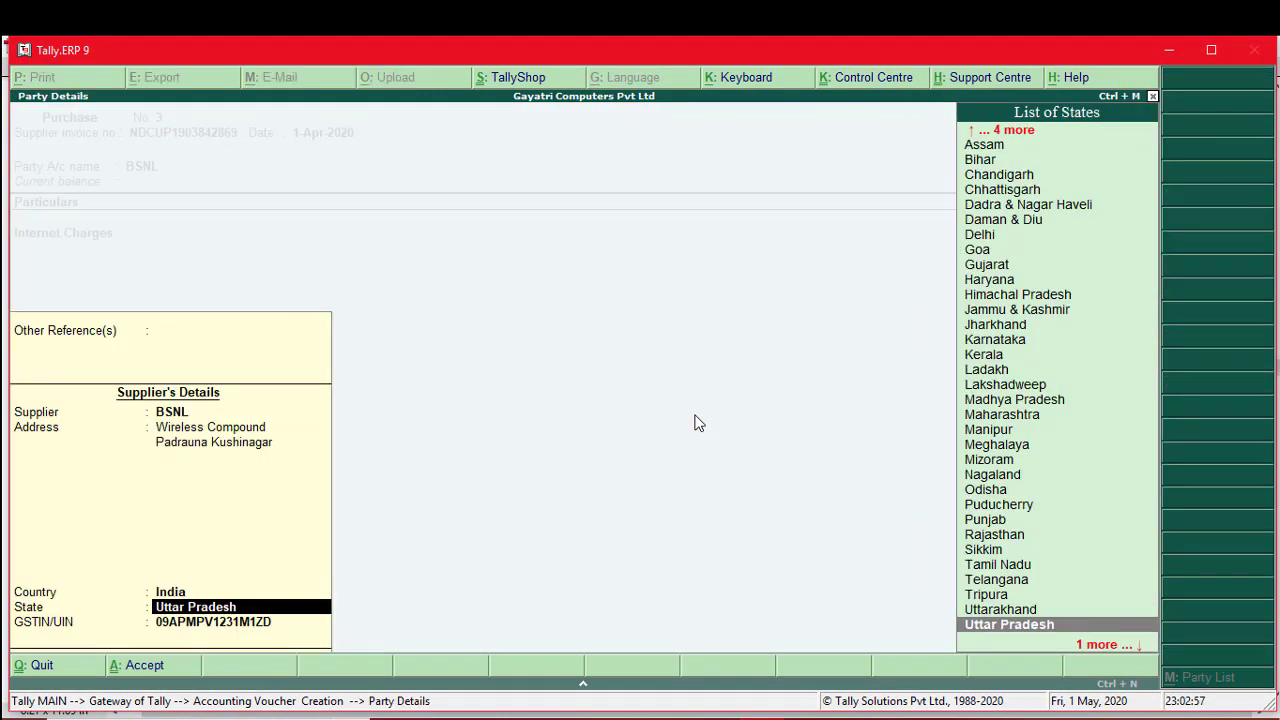
pyautogui.press('Return')
pyautogui.press('Return')
# Enter 1533 as the GST-inclusive amount for Internet Charges and accept the calculated taxable amount
pyautogui.press('Return')
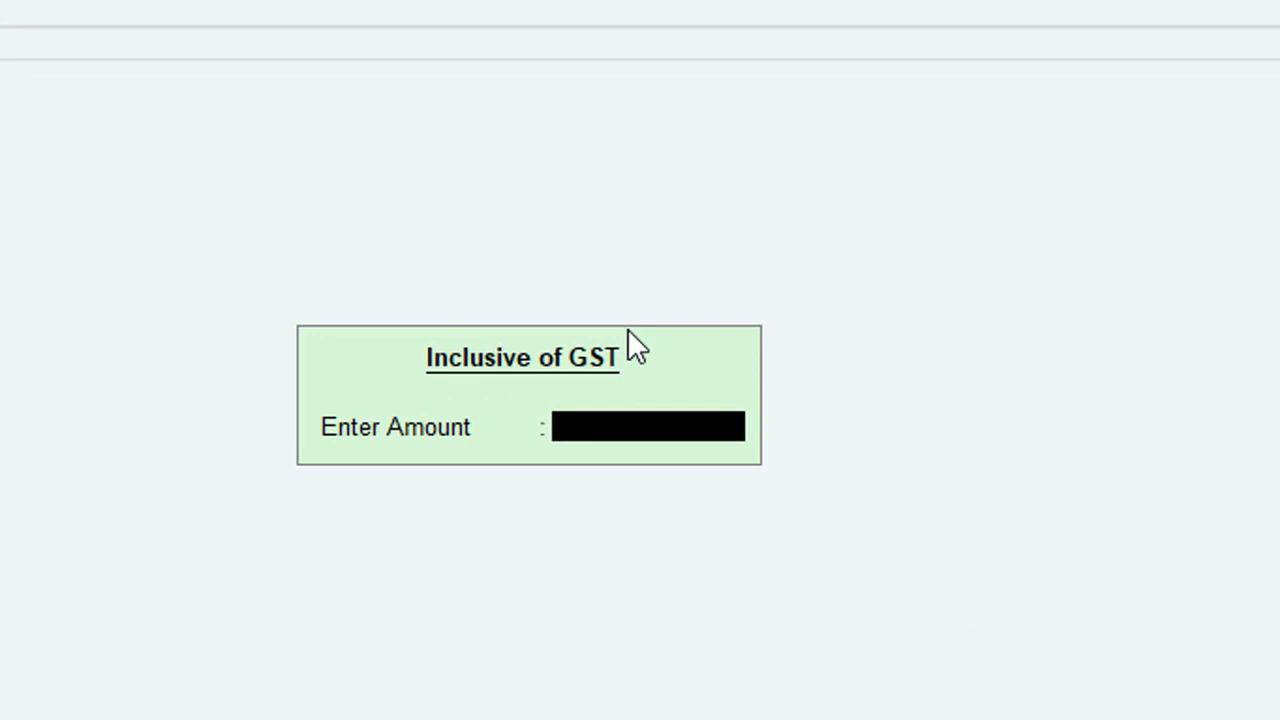
pyautogui.write('1533')
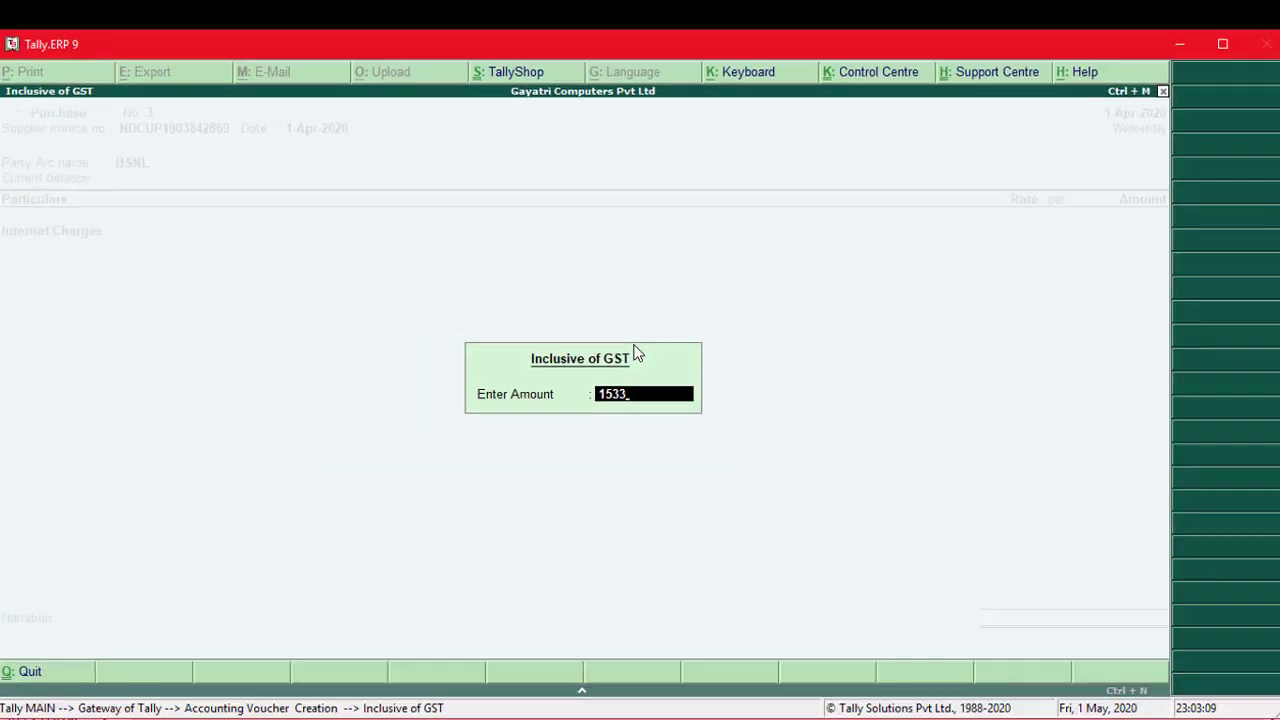
pyautogui.press('Return')
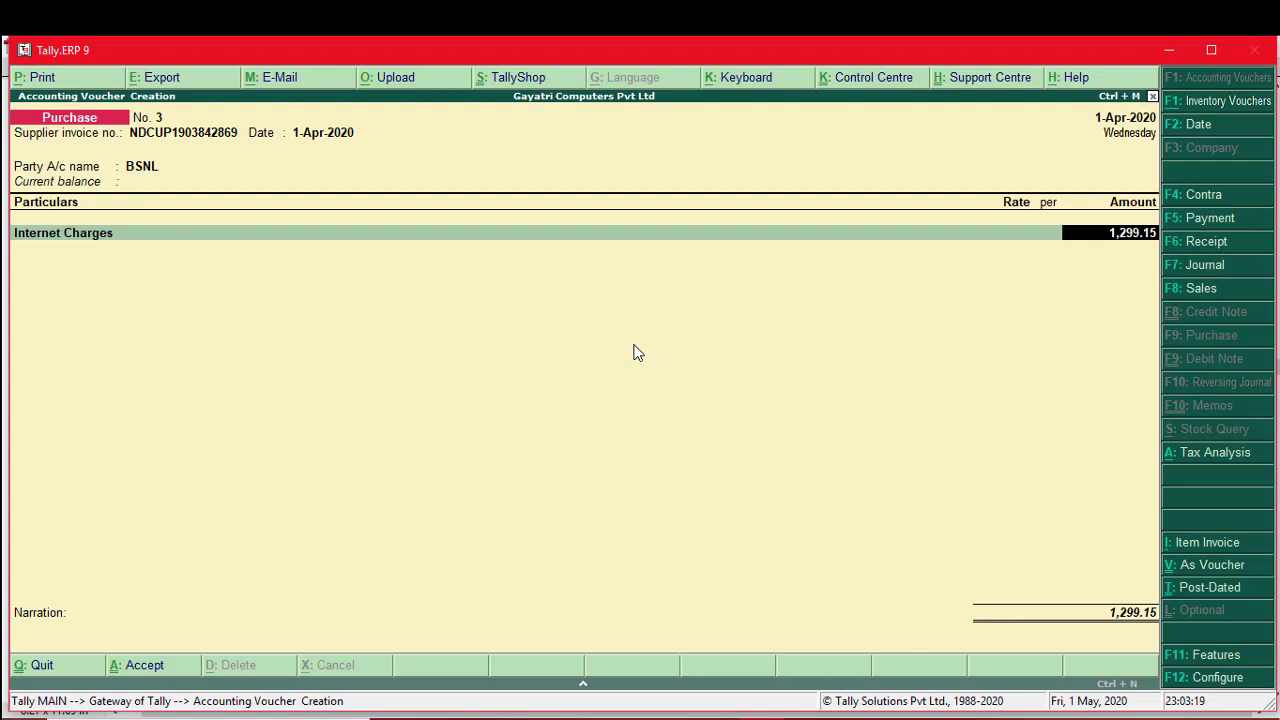
pyautogui.press('Return')
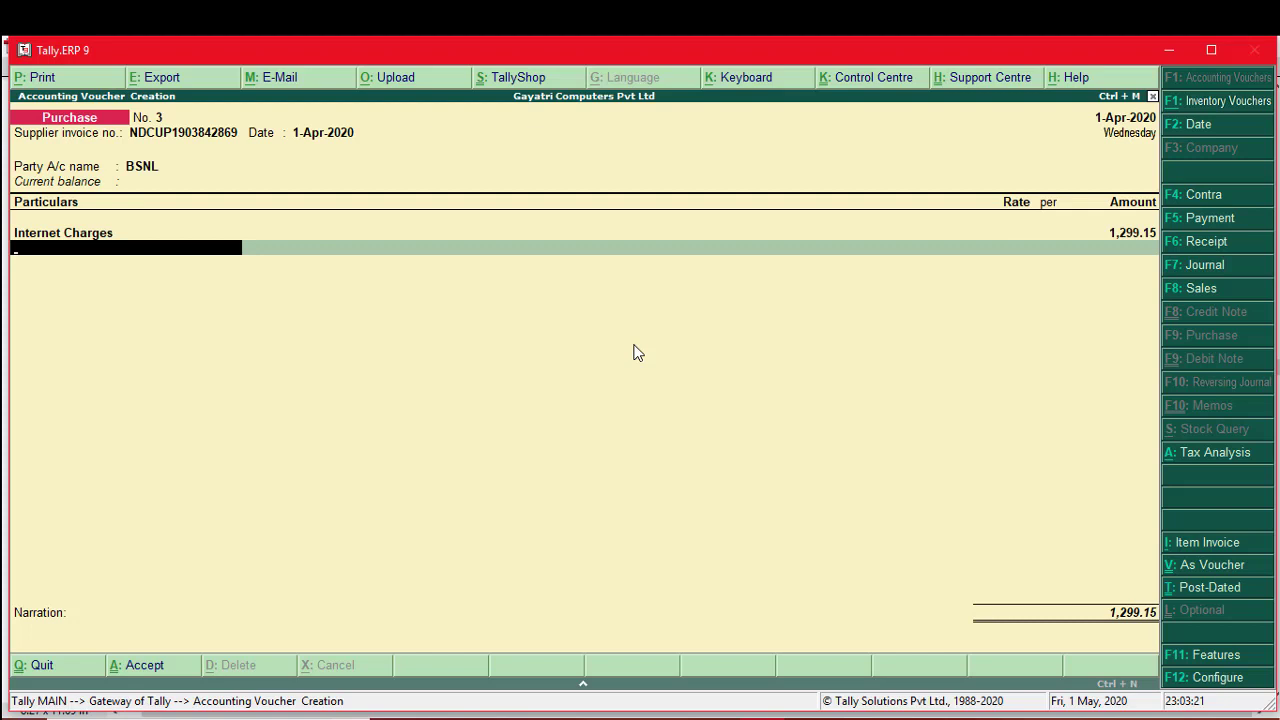
# Add the Central Tax and State Tax ledgers below Internet Charges, accepting their calculated amounts
pyautogui.write('Ce')
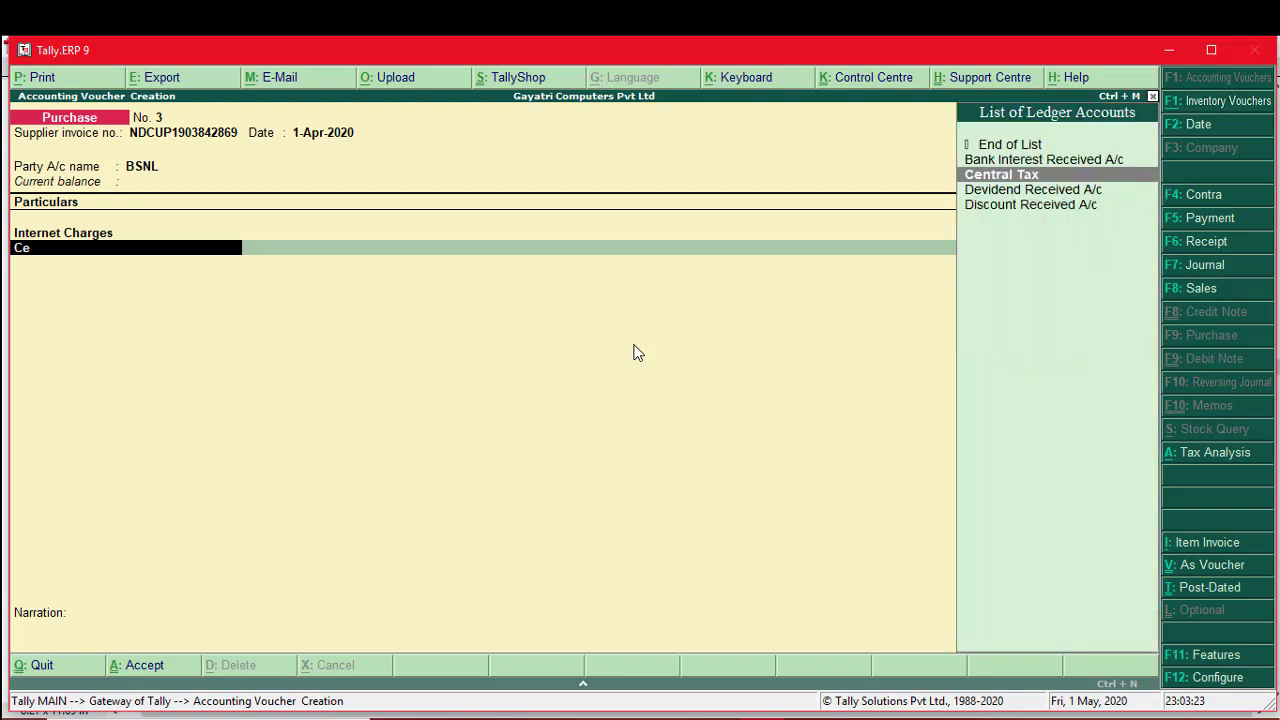
pyautogui.press('Return')
pyautogui.press('Return')
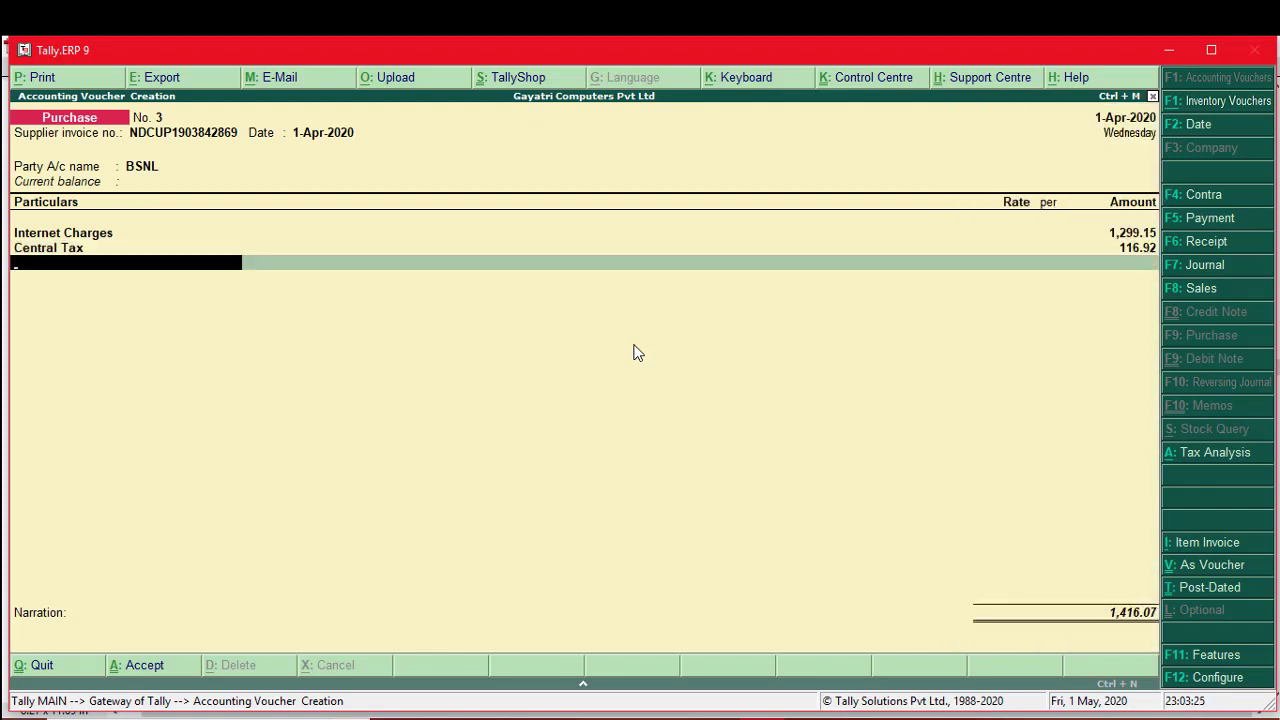
pyautogui.write('St')
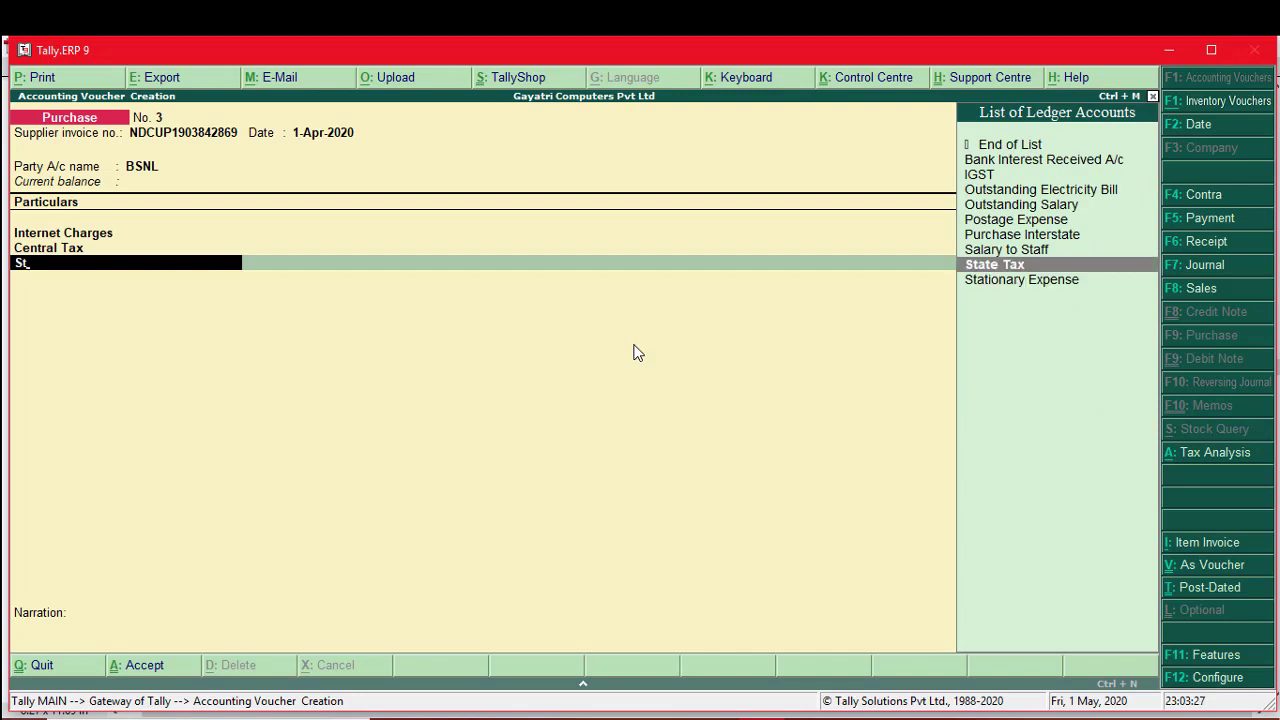
pyautogui.press('Return')
pyautogui.press('Return')
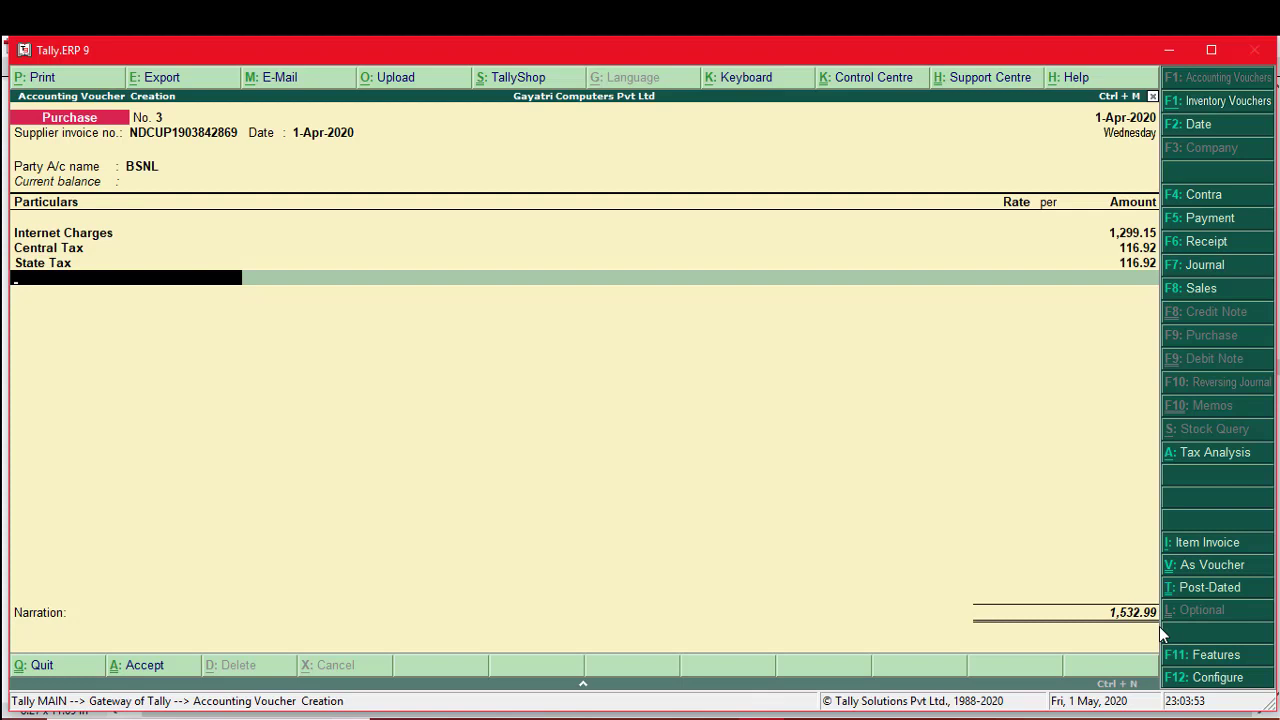
# Look for a rounding ledger for the line below State Tax, and create one named Round Off under Indirect Expenses
pyautogui.write('R')
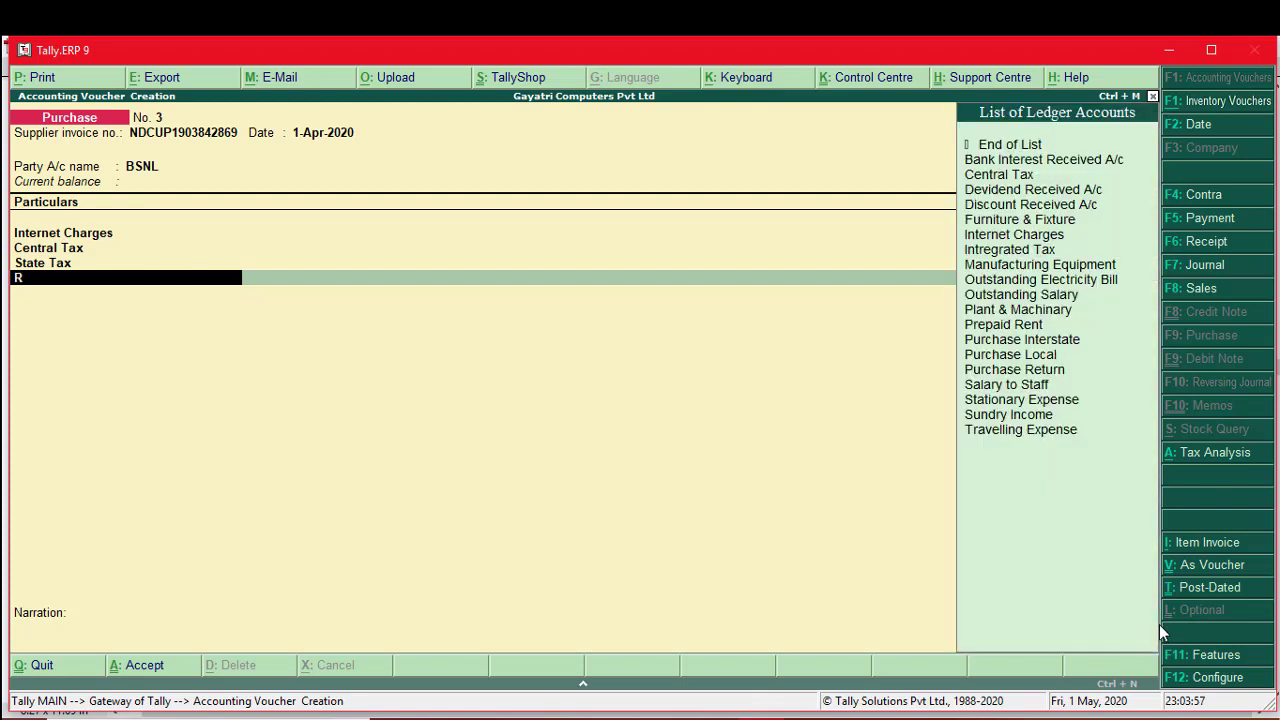
pyautogui.press('Down')
pyautogui.press('Down')
pyautogui.press('Down')
pyautogui.press('Down')
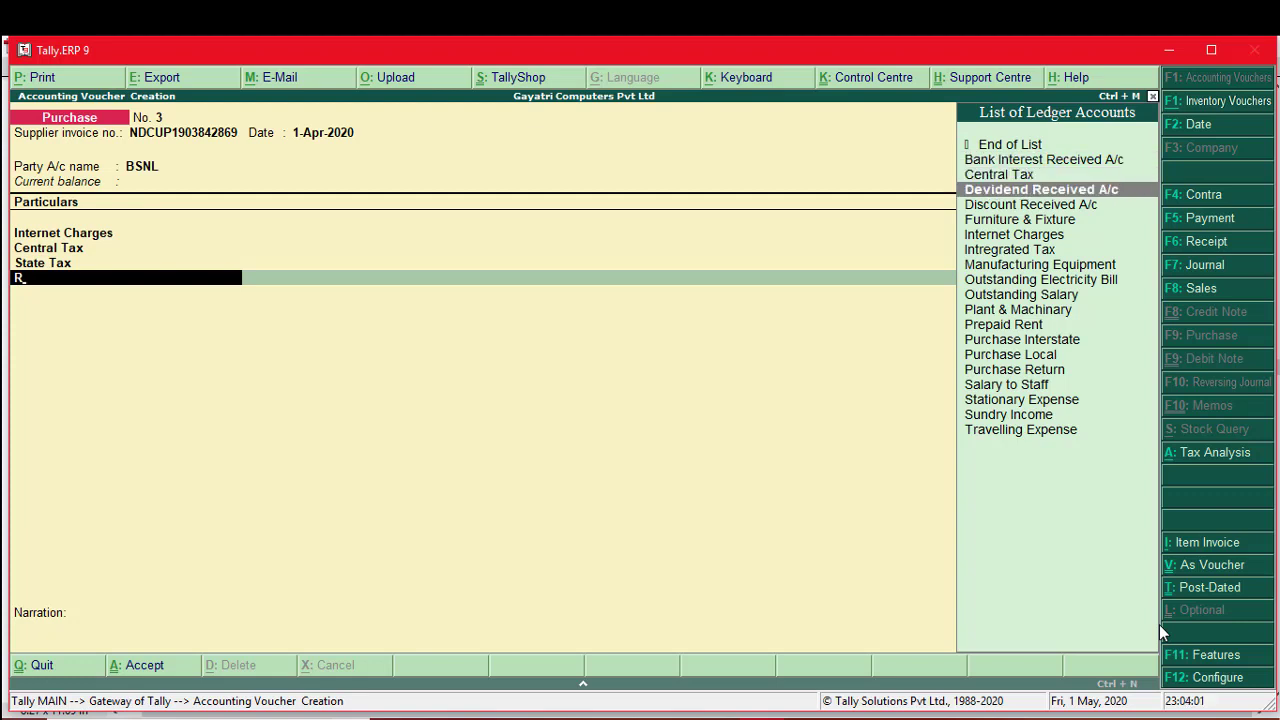
pyautogui.hotkey('alt', 'c')
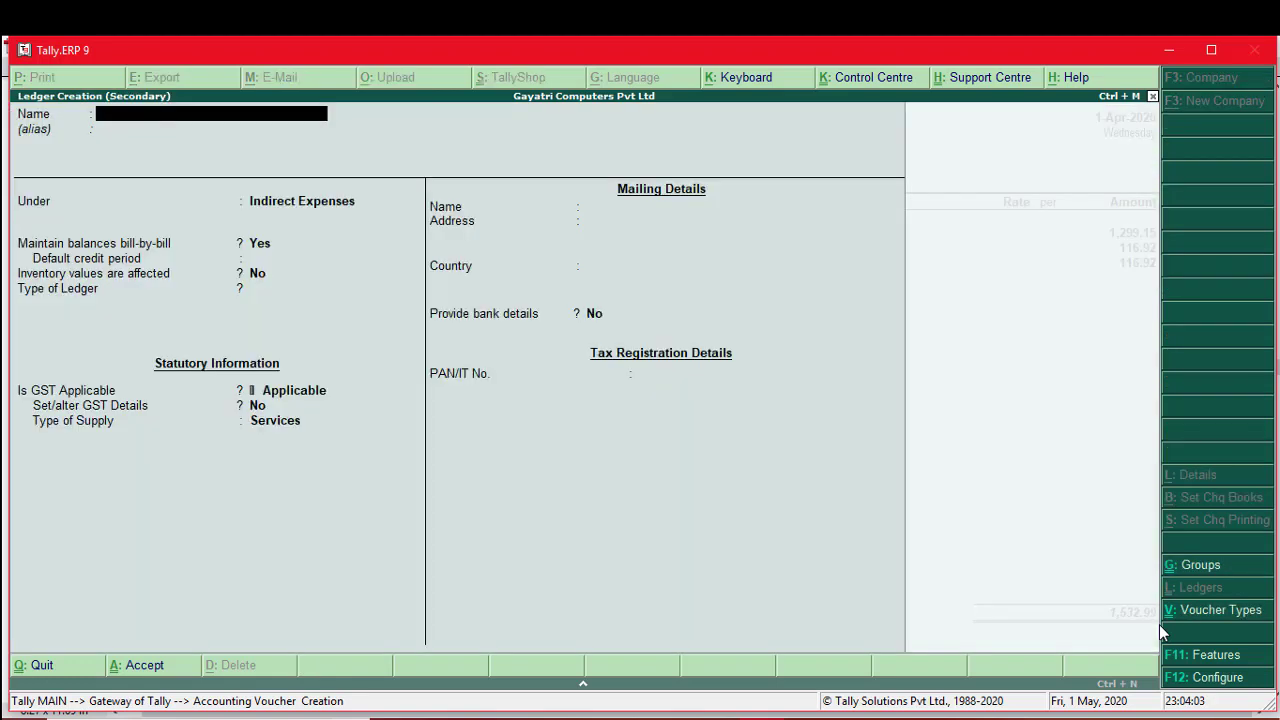
pyautogui.write('ou')
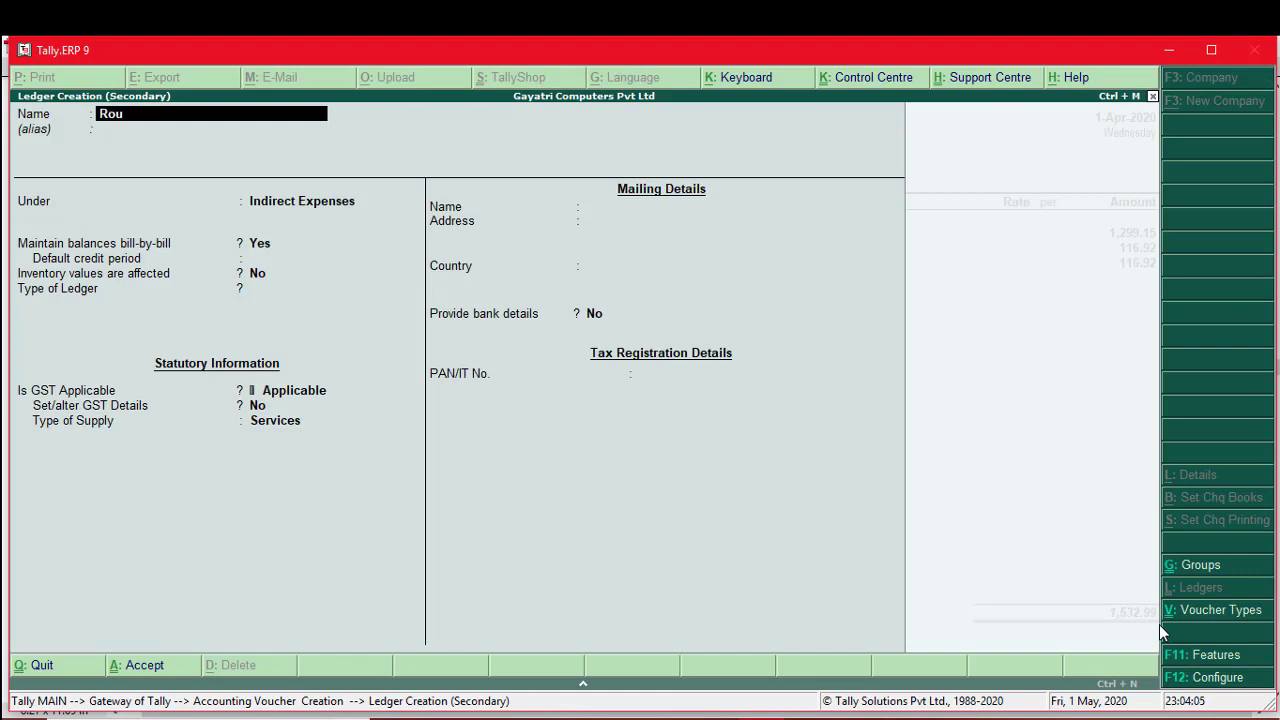
pyautogui.write('nd Off')
pyautogui.press('Return')
pyautogui.press('Return')
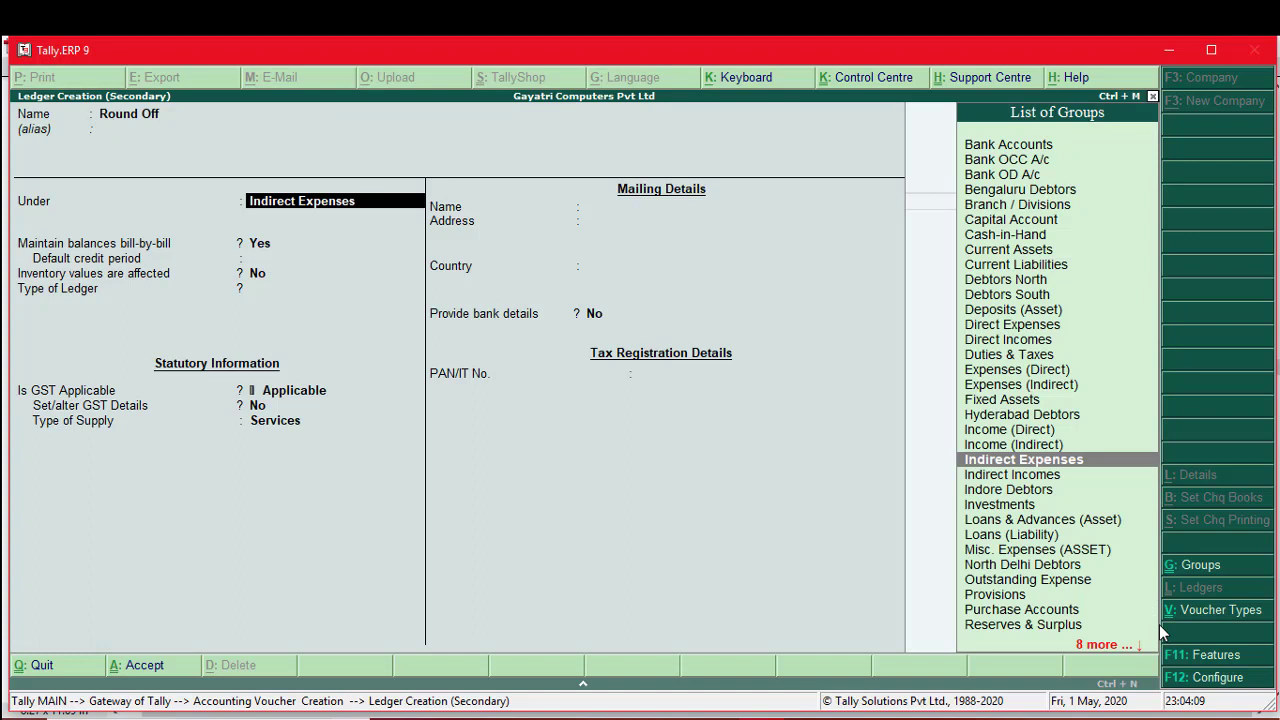
pyautogui.press('Return')
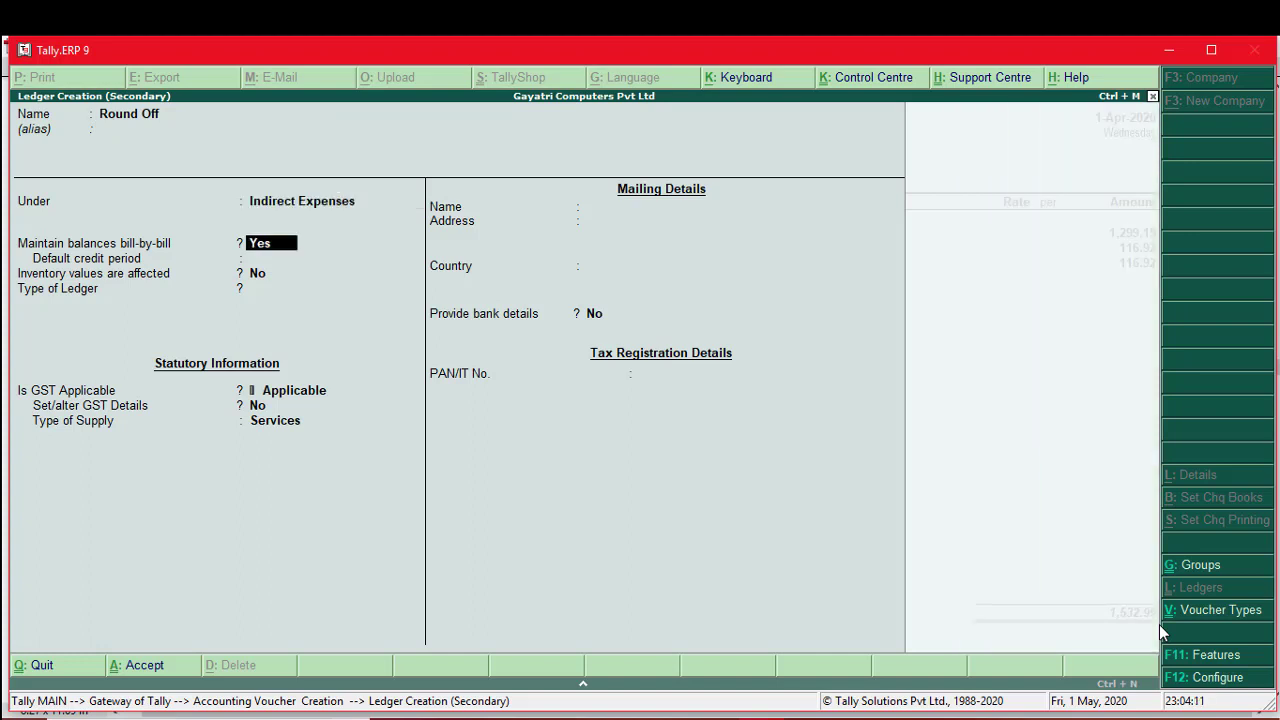
# Make Round Off an Invoice Rounding ledger with Normal Rounding and limit 1, save it, and accept its amount in the voucher
pyautogui.press('Return')
pyautogui.press('Return')
pyautogui.press('Return')
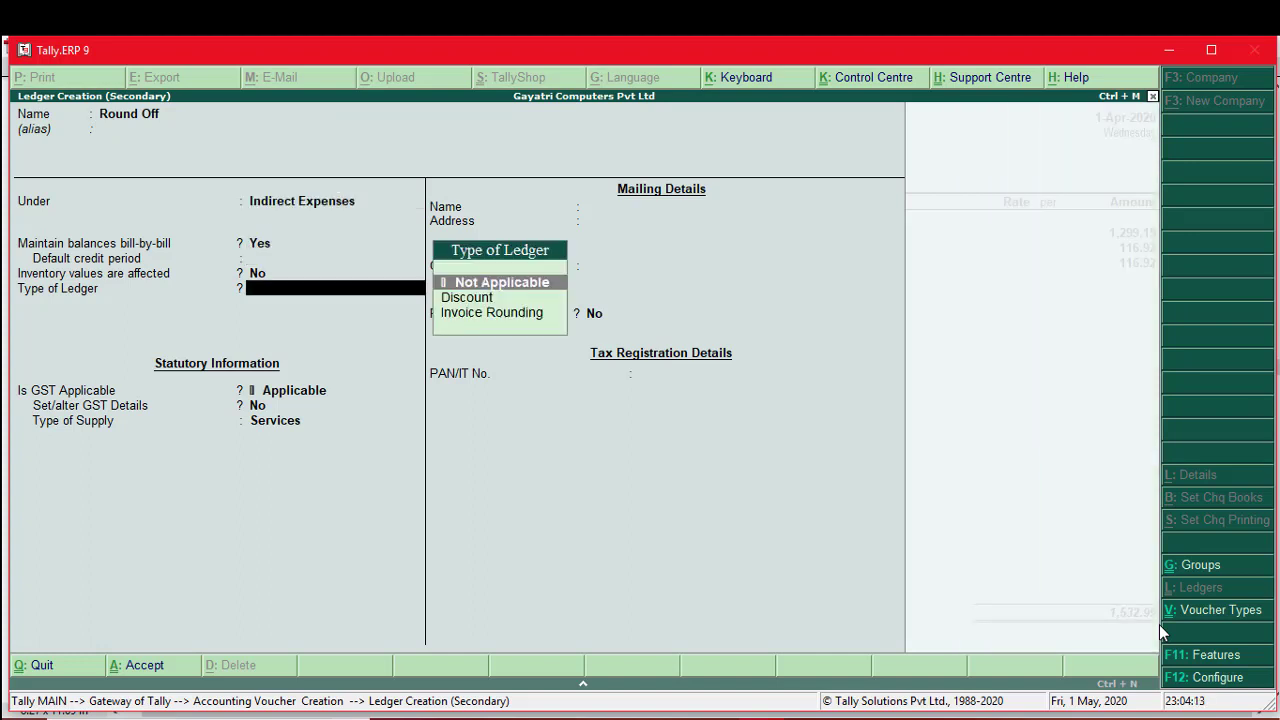
pyautogui.press('Down')
pyautogui.press('Down')
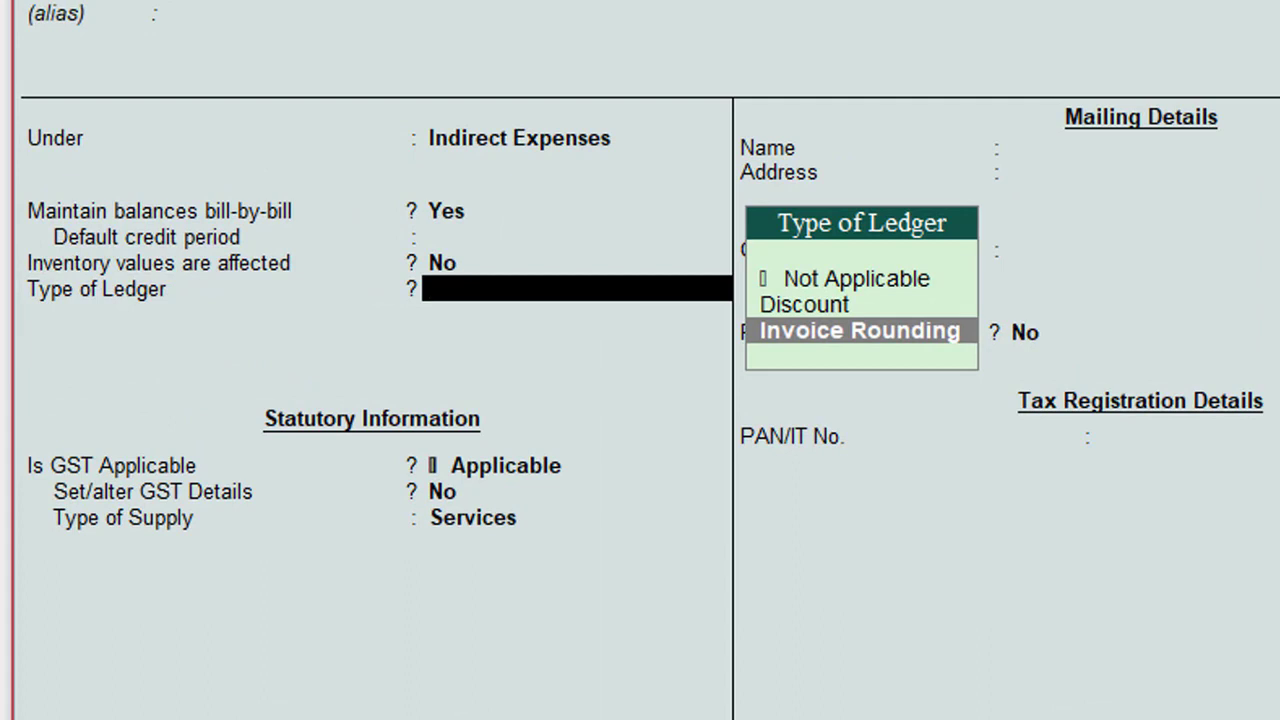
pyautogui.press('Return')
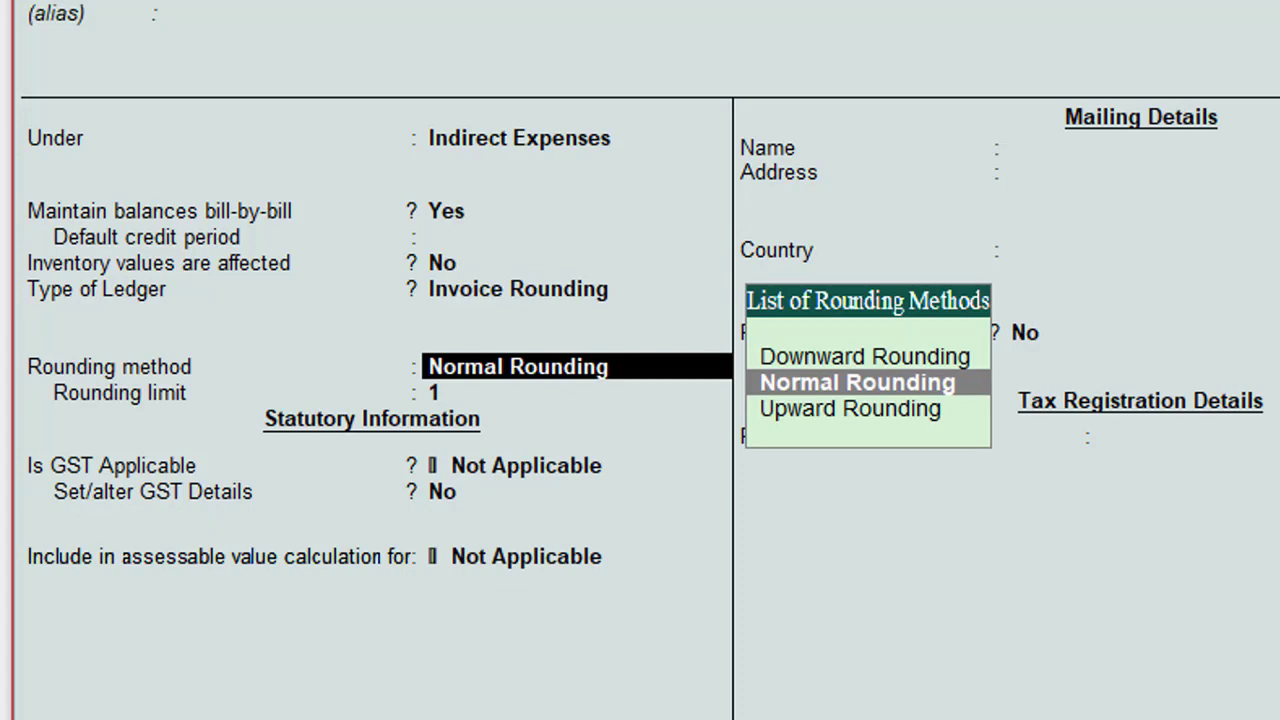
pyautogui.press('Return')
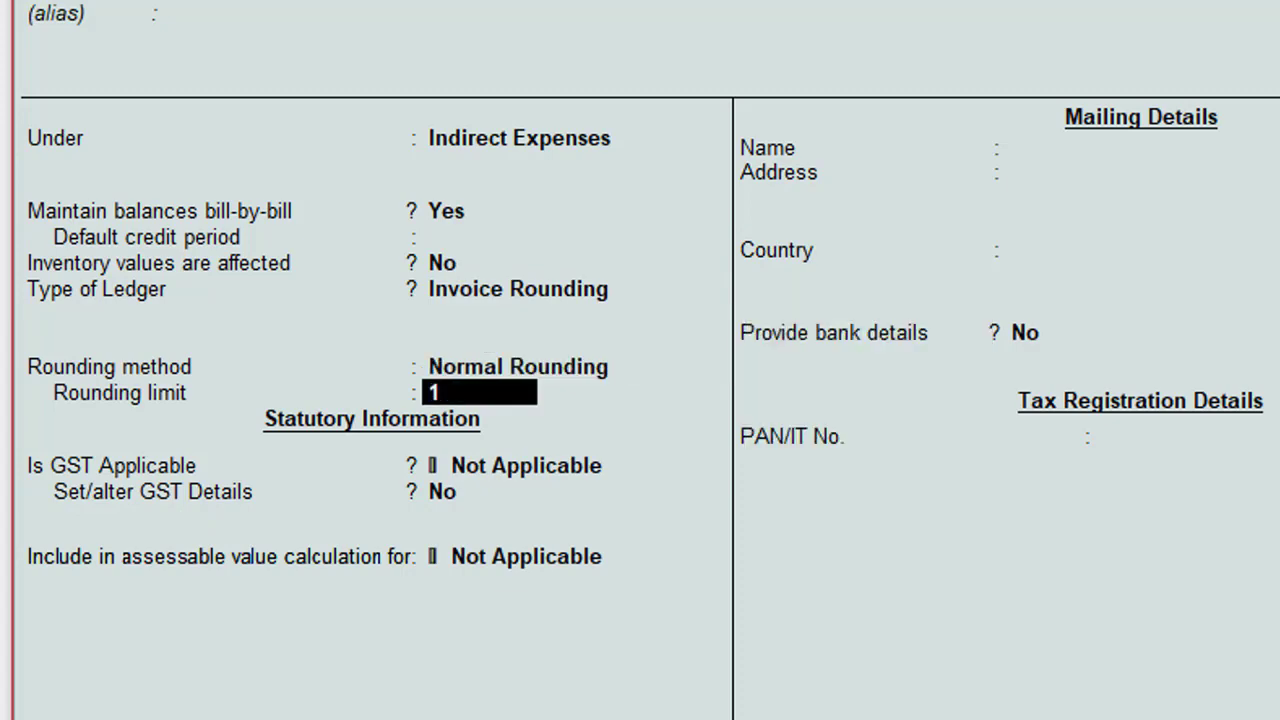
pyautogui.press('Return')
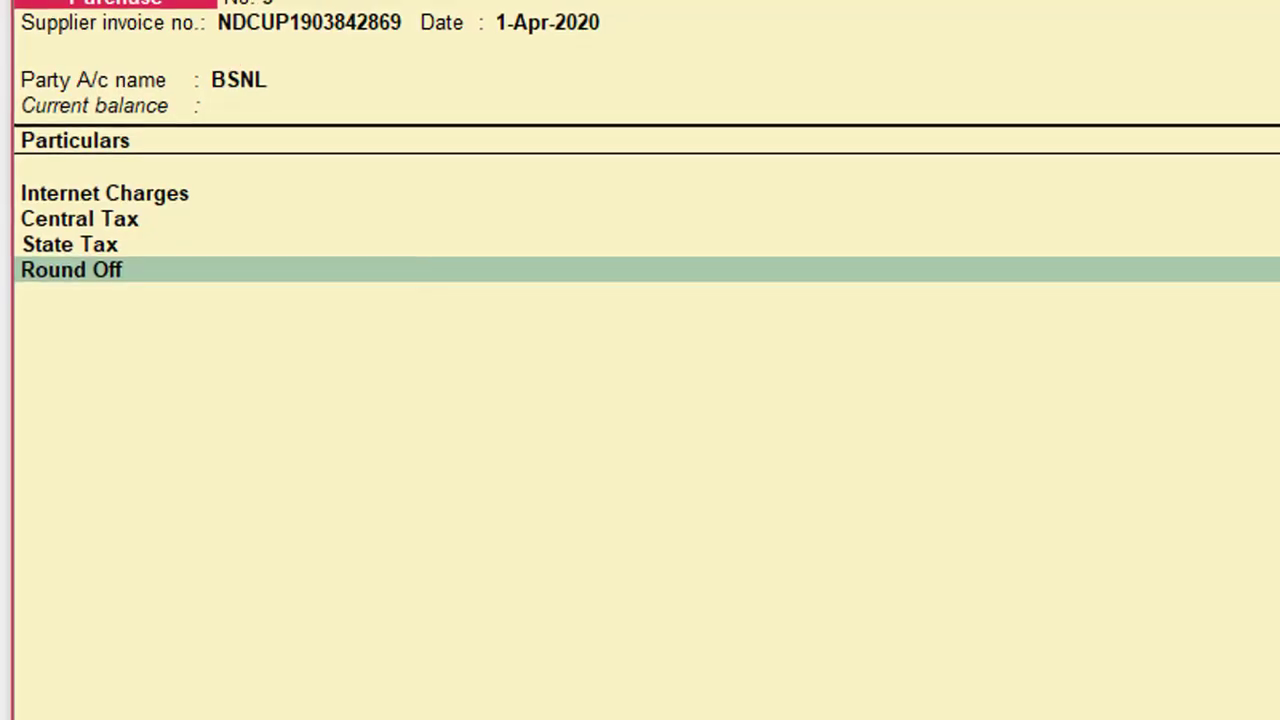
pyautogui.press('Return')
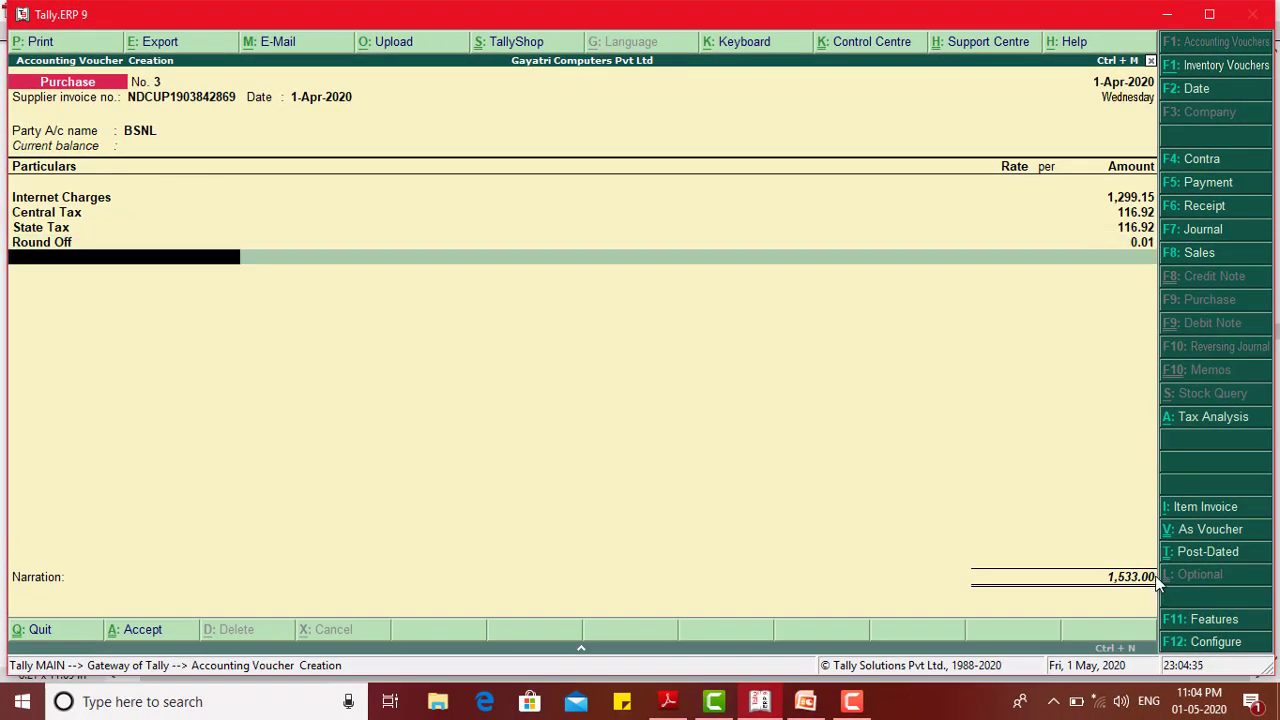